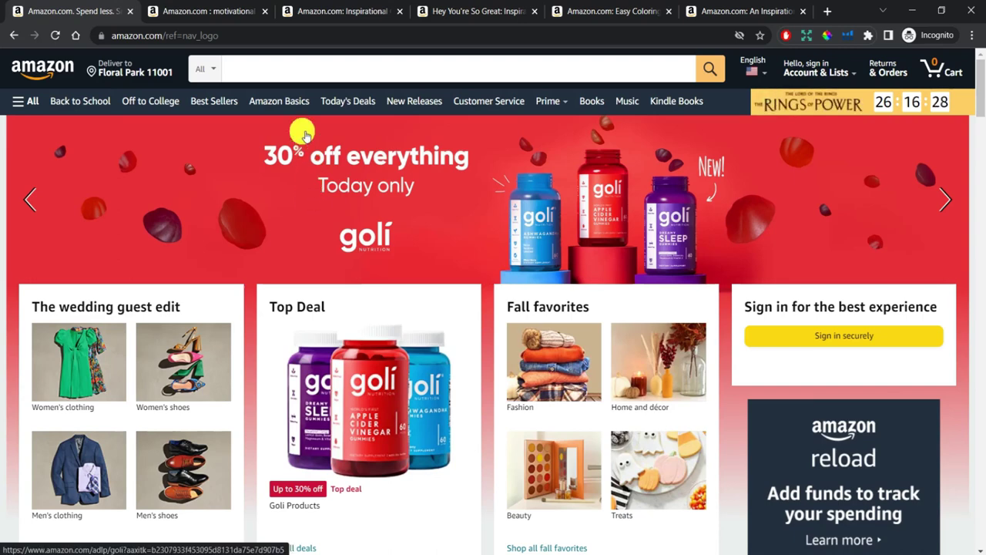
- Show the Amazon results for 'motivational quotes coloring book for adults' in the second tab
left_click(213, 11)
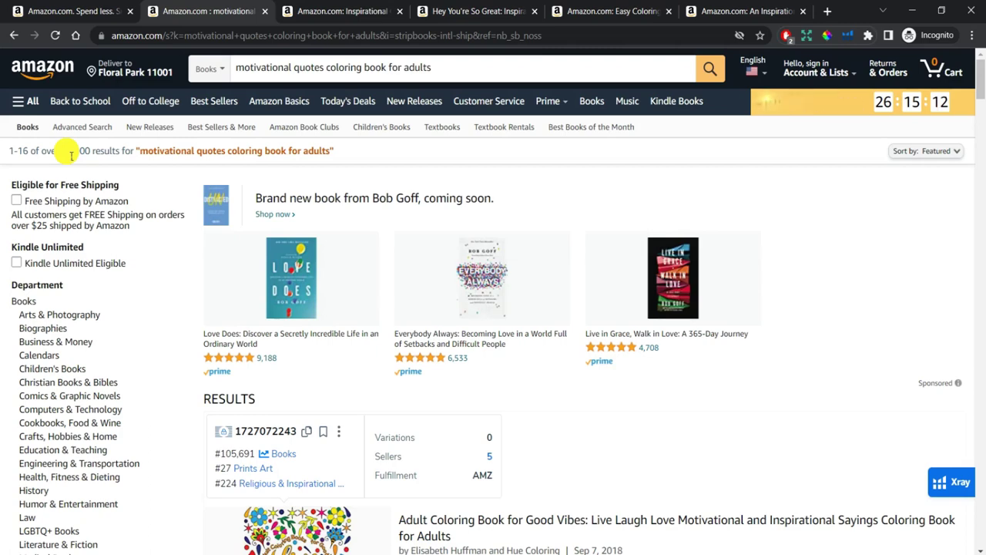
scroll(687, 403, "down", 2)
scroll(686, 403, "down", 2)
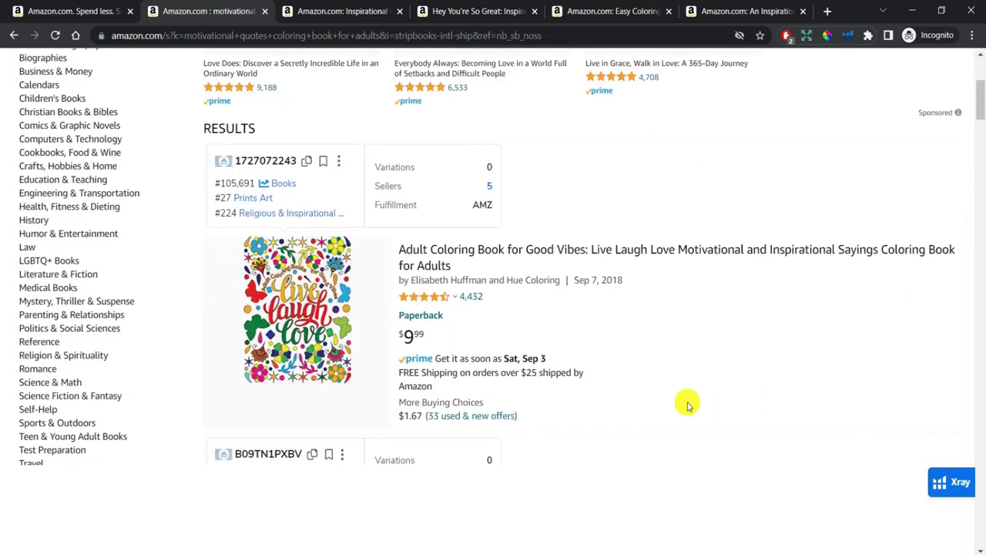
scroll(686, 403, "down", 2)
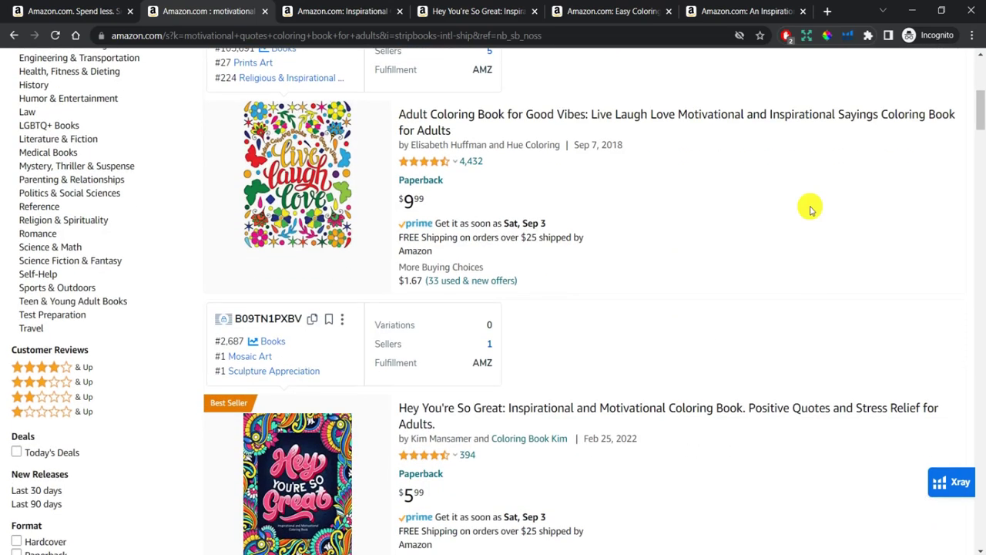
scroll(809, 208, "down", 3)
scroll(809, 208, "down", 2)
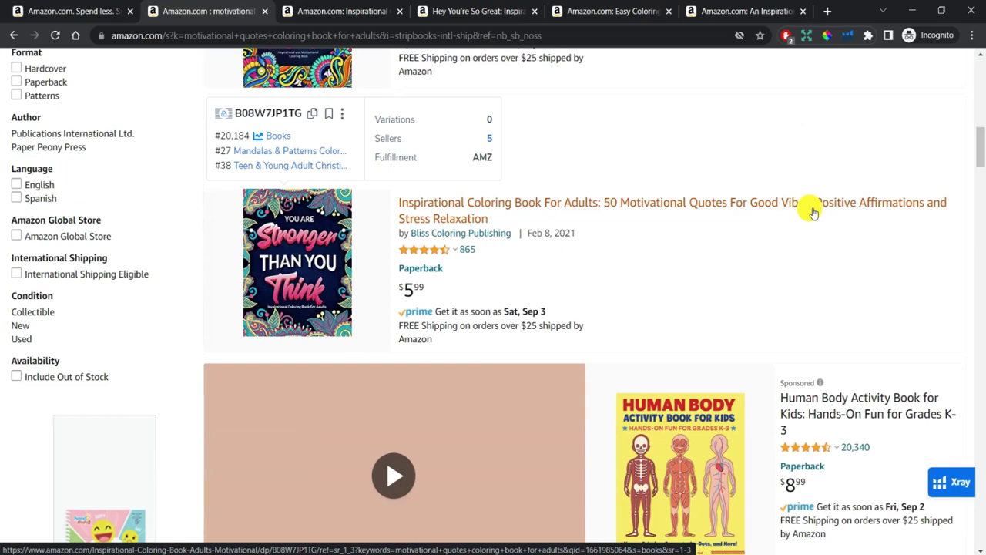
- Open the 'Inspirational Coloring Book For Adults' product page and review its price chart
left_click(347, 11)
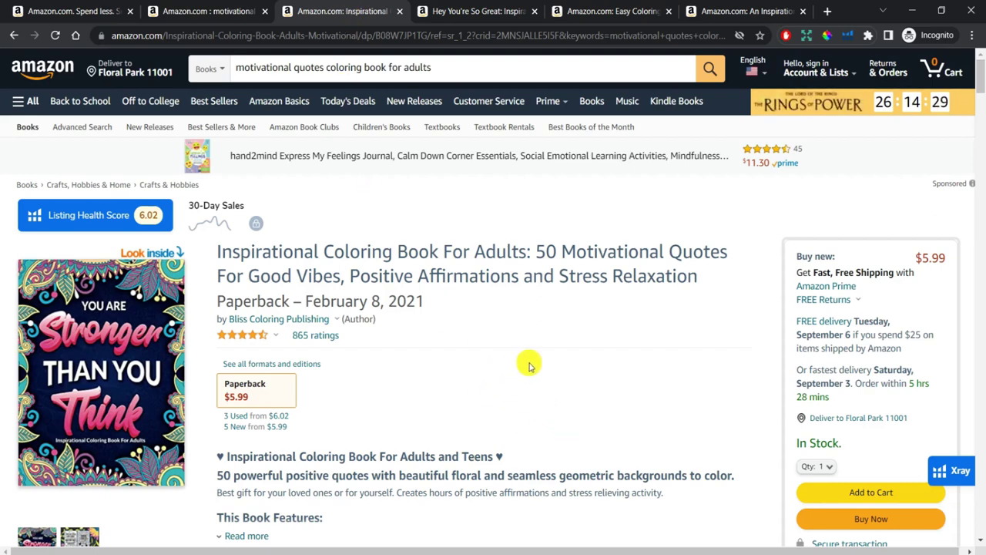
scroll(529, 365, "down", 2)
scroll(530, 367, "down", 2)
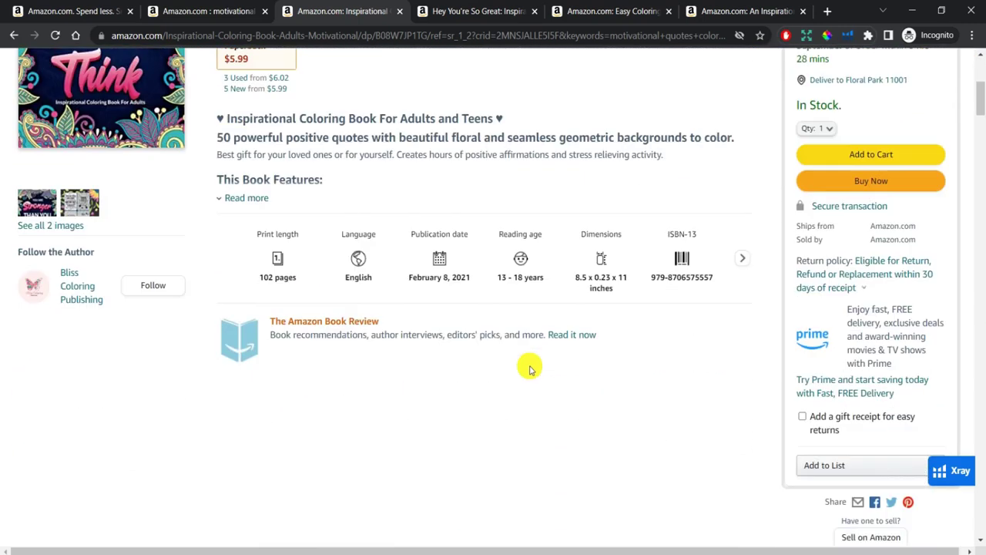
scroll(529, 368, "down", 4)
scroll(530, 368, "down", 3)
scroll(529, 368, "down", 2)
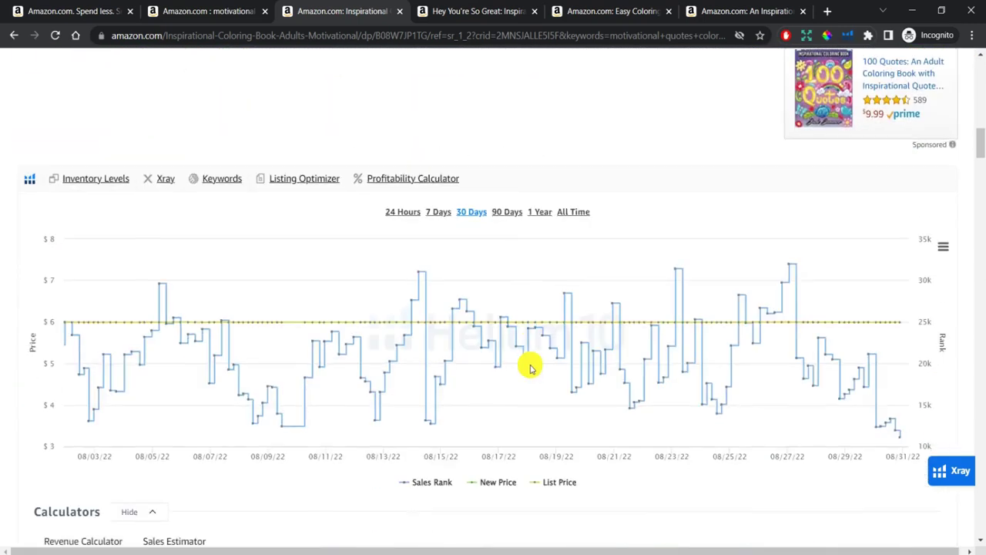
mouse_move(283, 283)
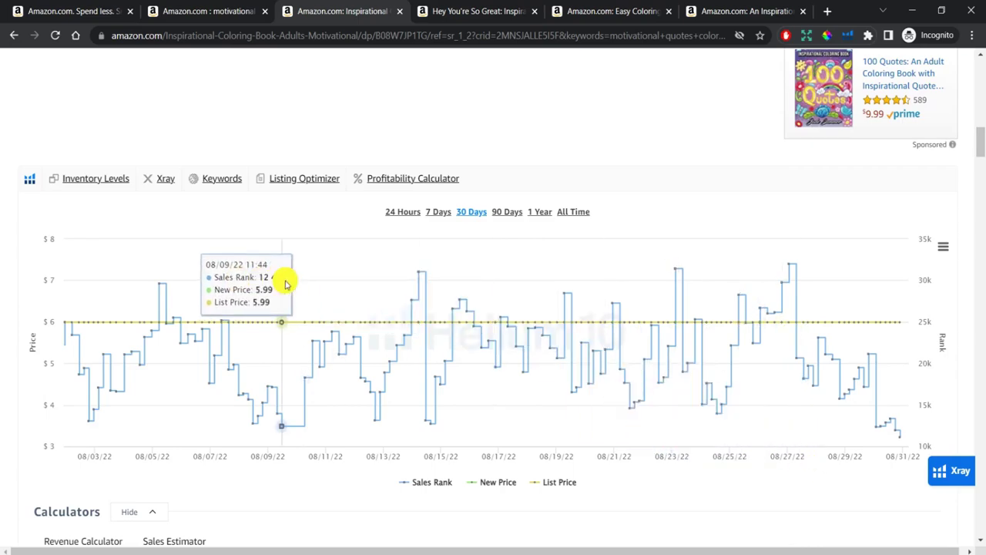
scroll(285, 284, "up", 2)
scroll(286, 281, "up", 3)
scroll(285, 281, "up", 2)
scroll(231, 281, "up", 2)
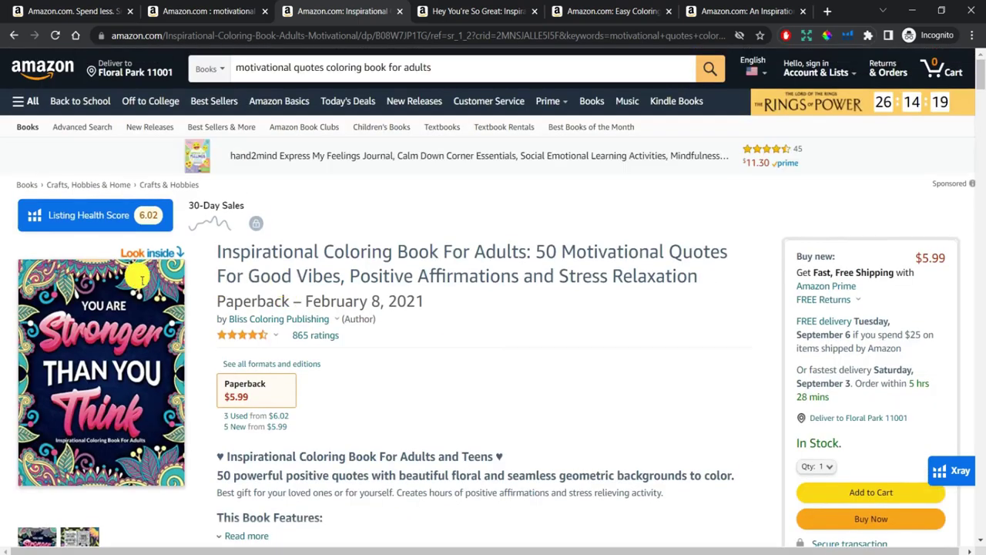
- Open the Look Inside paperback sample of 'You Are Stronger Than You Think'
left_click(82, 292)
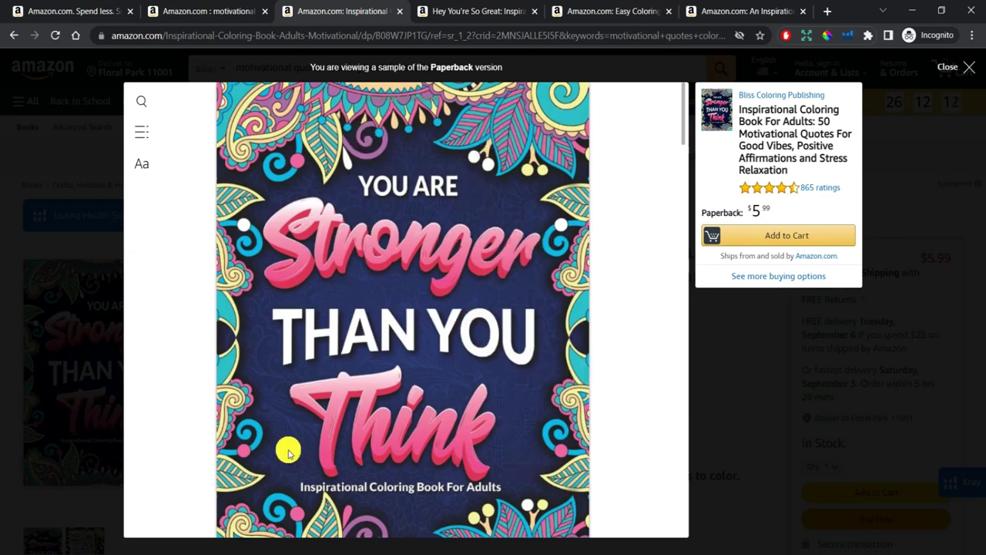
scroll(488, 363, "down", 5)
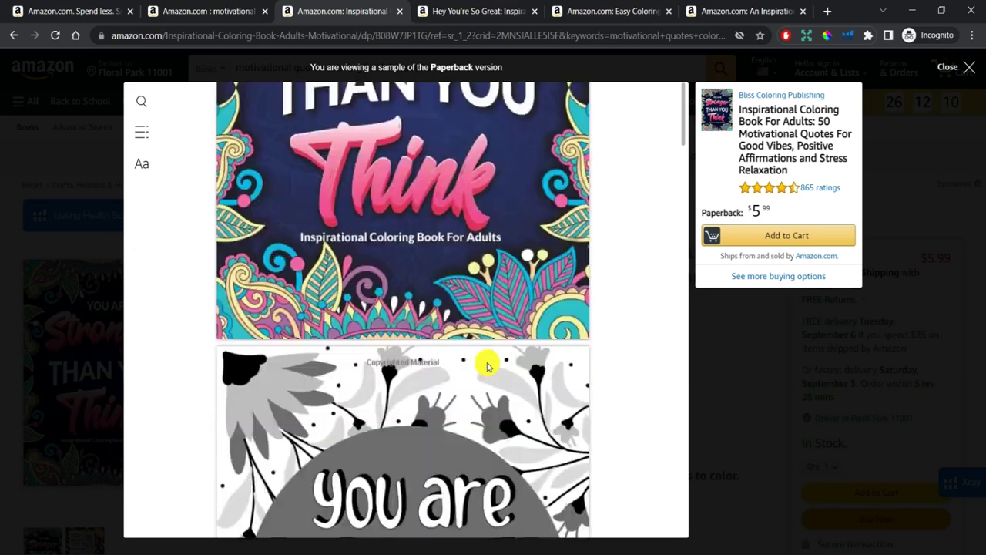
scroll(536, 324, "down", 3)
scroll(536, 324, "down", 3)
scroll(536, 324, "down", 5)
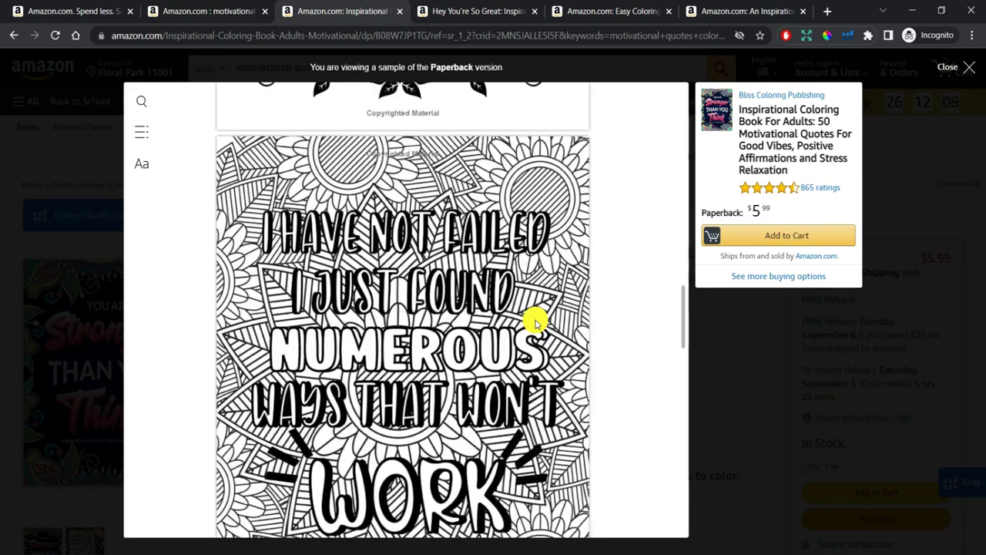
scroll(536, 323, "down", 2)
scroll(533, 324, "up", 2)
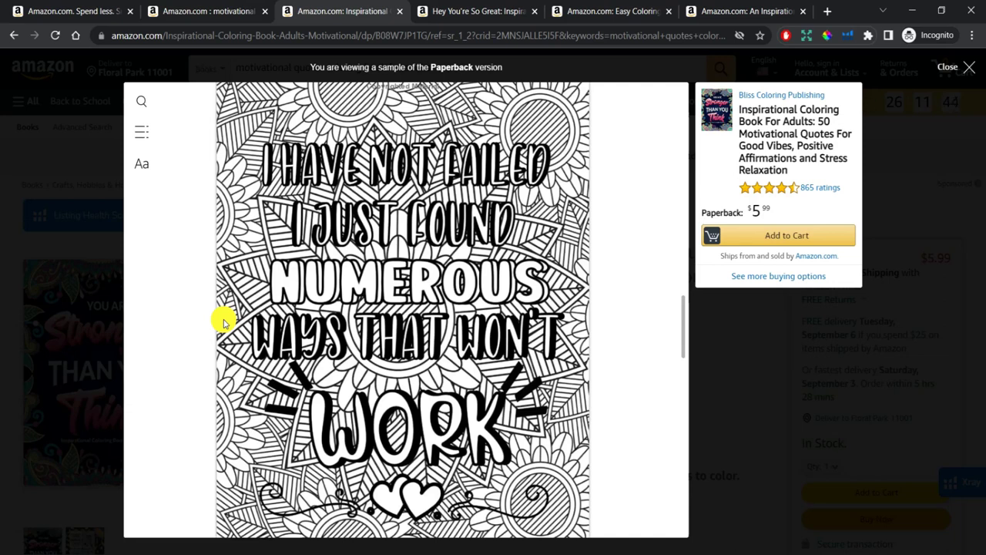
scroll(223, 322, "down", 3)
scroll(223, 321, "down", 3)
scroll(223, 320, "down", 3)
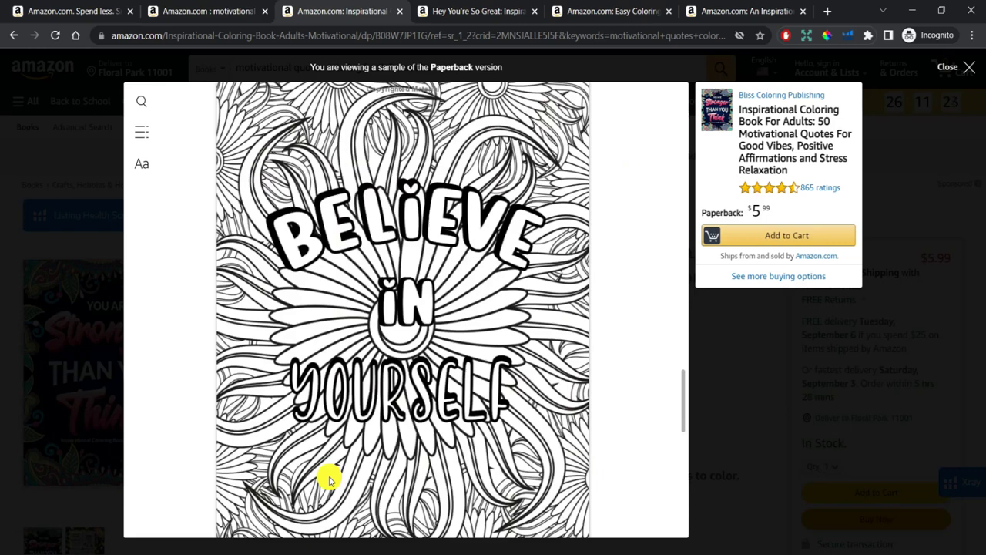
scroll(241, 358, "down", 3)
scroll(241, 359, "down", 1)
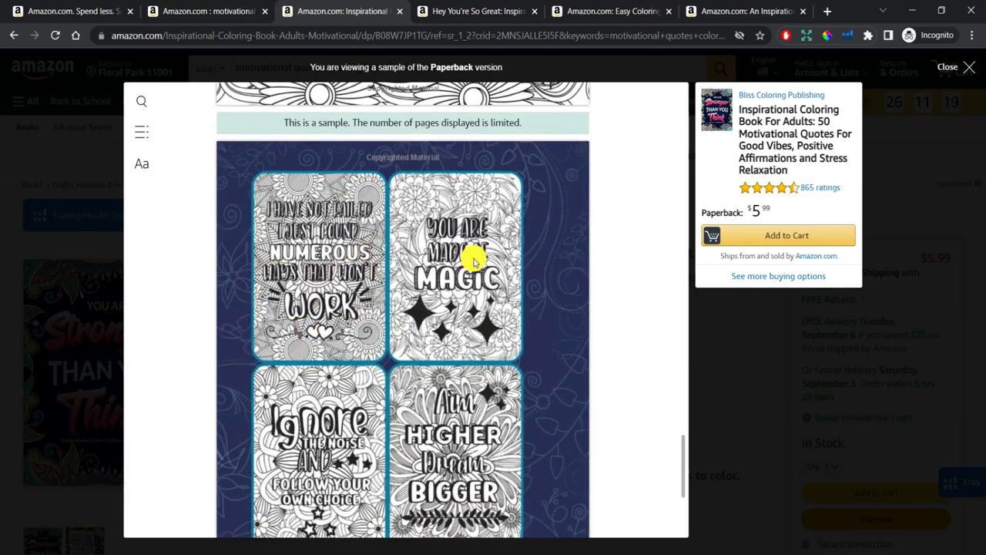
scroll(535, 412, "down", 1)
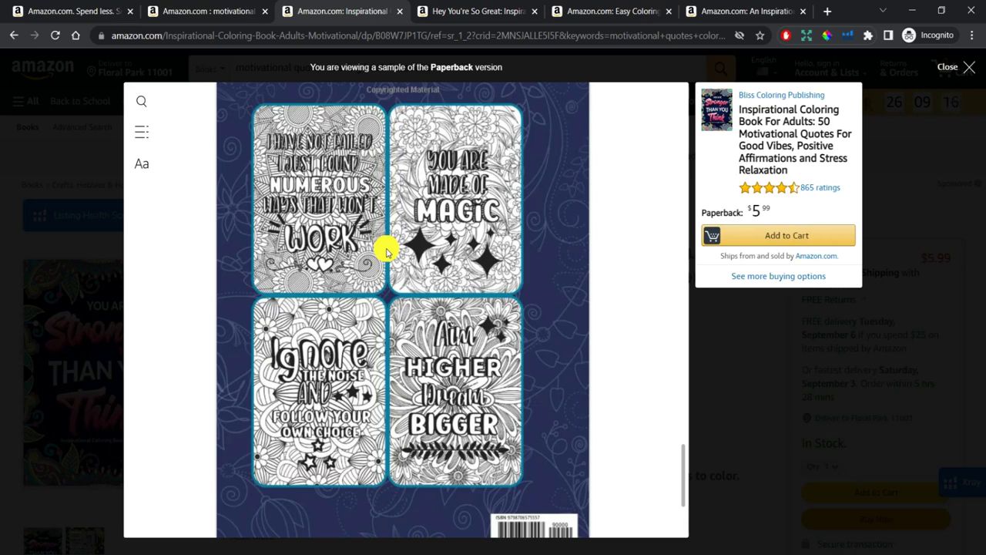
- Open the 'Hey You're So Great' product tab and its Look Inside paperback sample
left_click(496, 16)
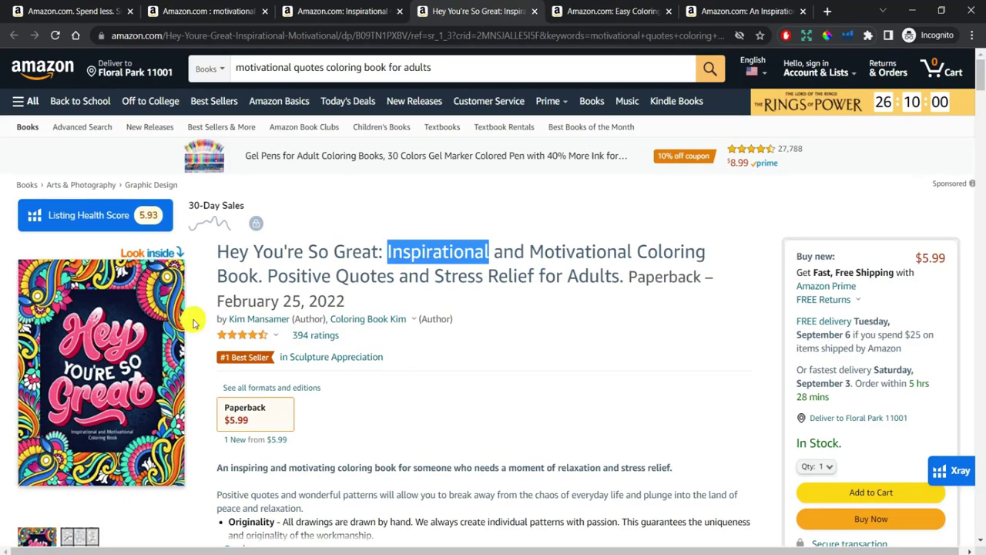
left_click(88, 339)
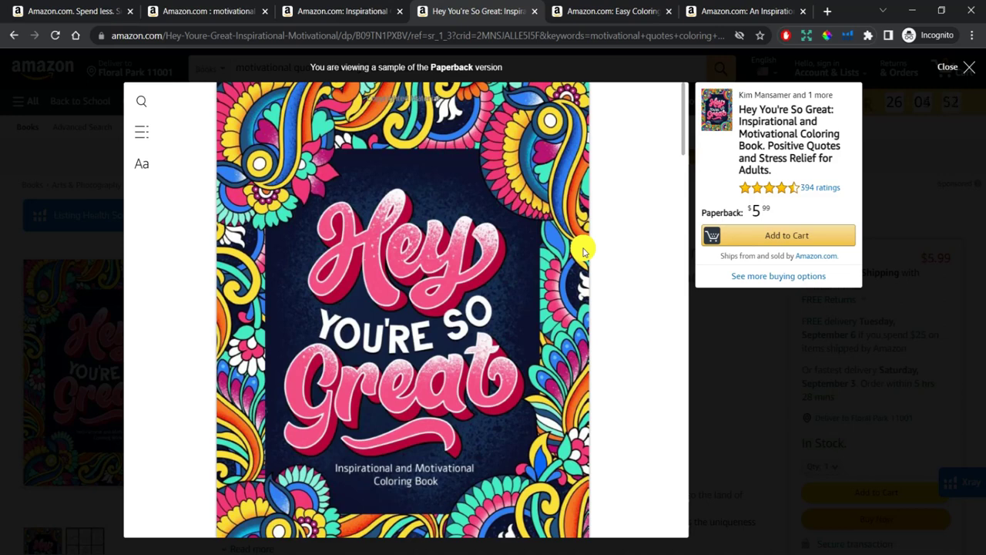
- Scroll the sample to the back cover's six quote designs, including 'Work Hard Dream Big'
scroll(580, 231, "down", 5)
scroll(555, 239, "down", 5)
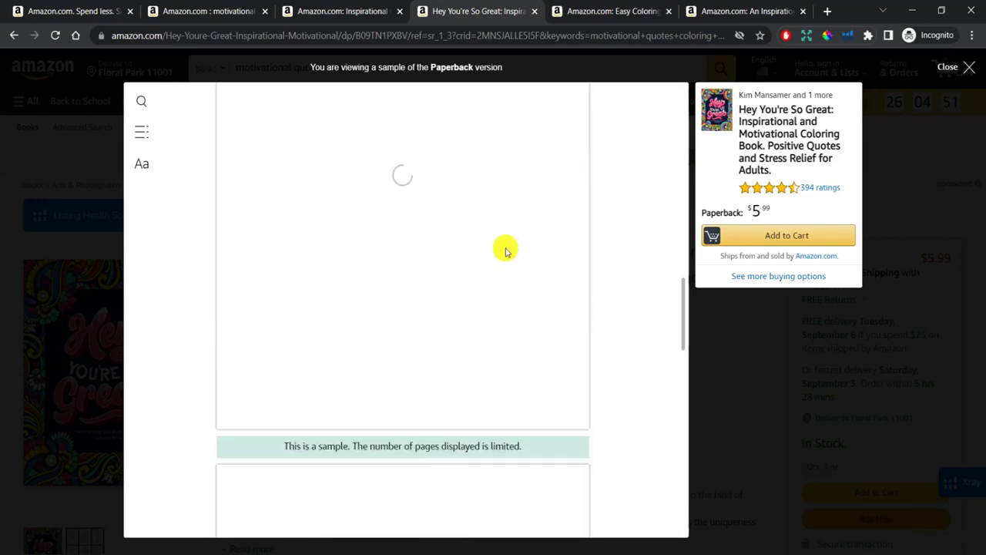
scroll(502, 253, "up", 1)
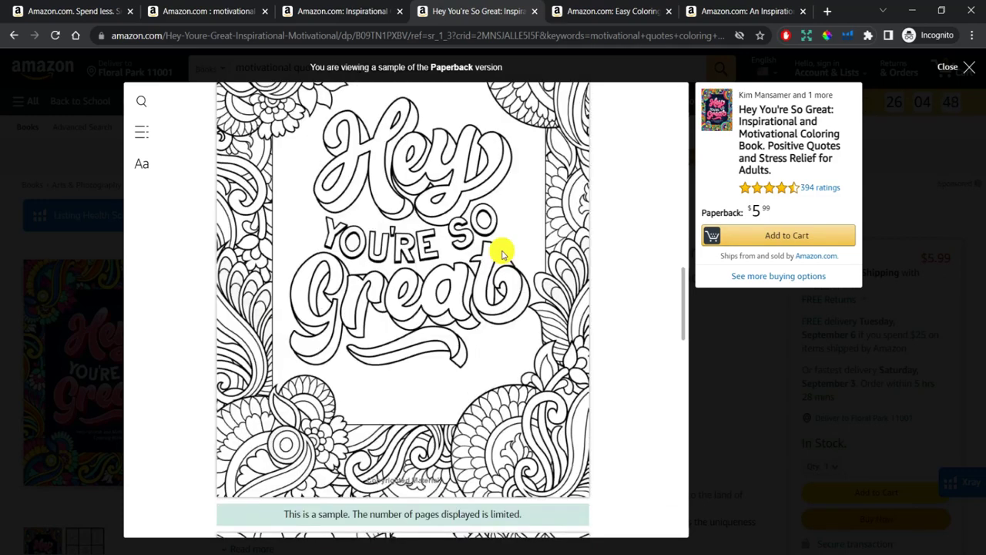
scroll(501, 254, "up", 1)
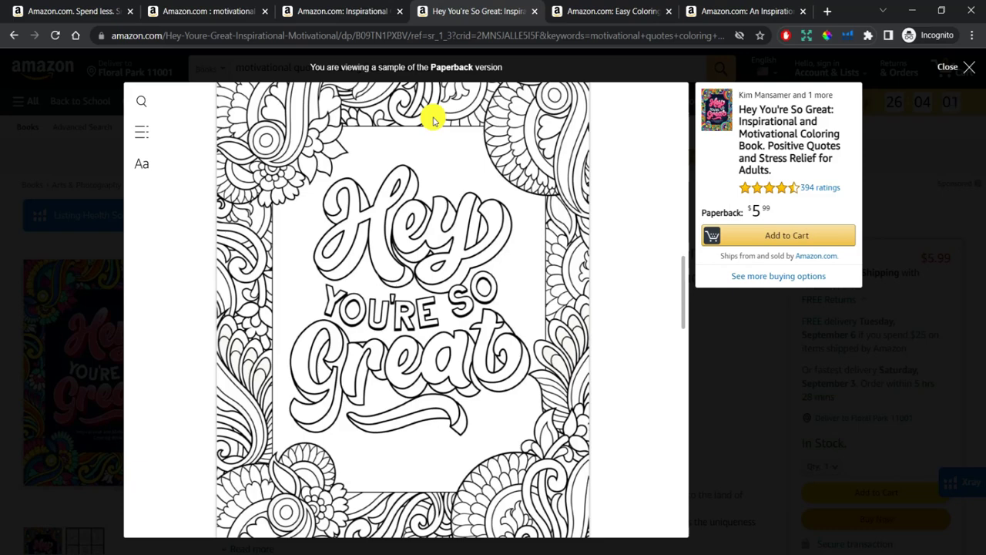
scroll(433, 117, "down", 3)
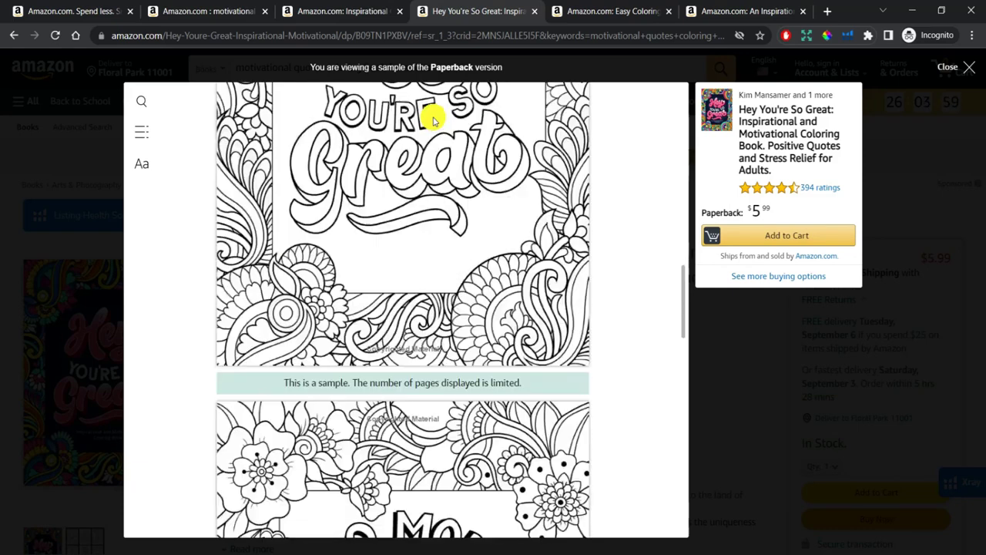
scroll(432, 116, "down", 2)
scroll(432, 115, "down", 2)
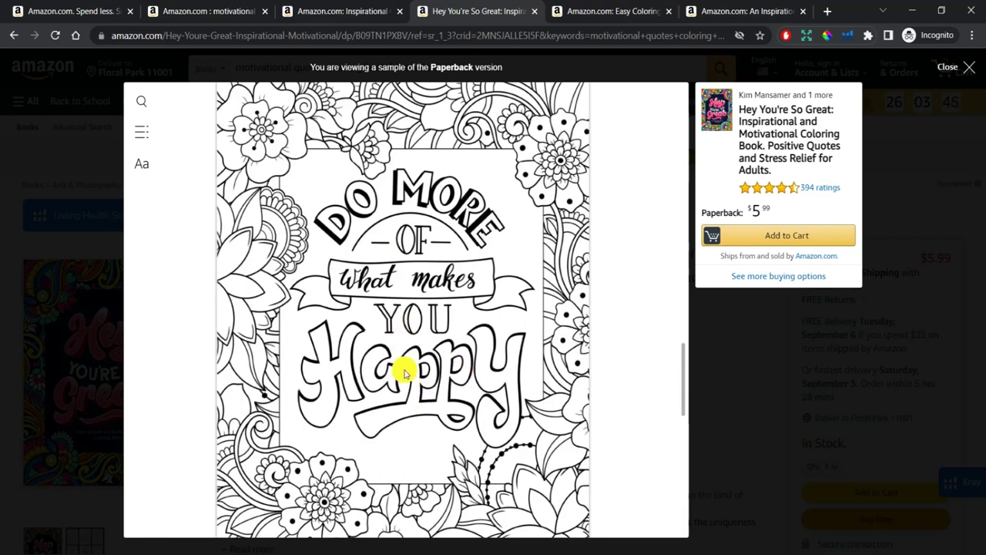
scroll(403, 370, "down", 4)
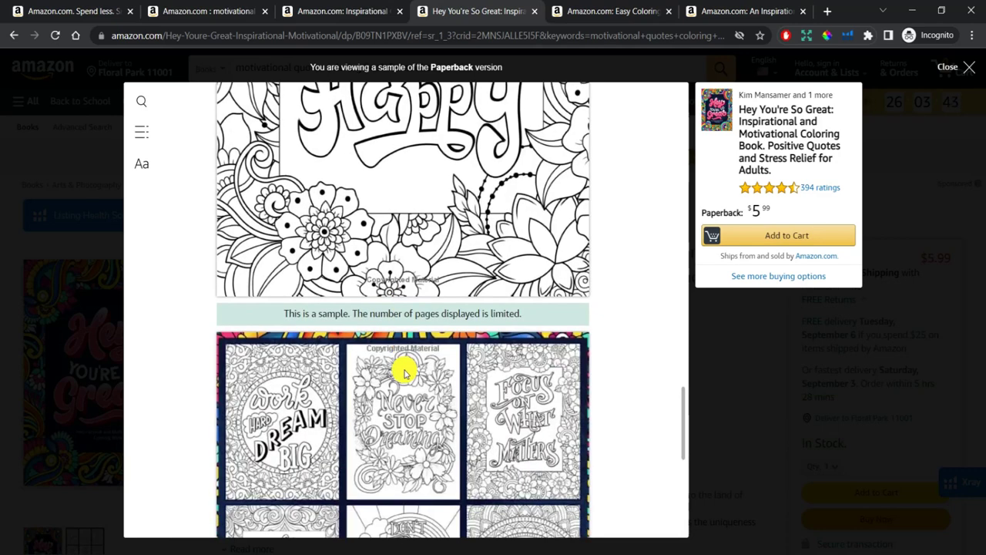
scroll(392, 367, "down", 2)
scroll(377, 352, "down", 1)
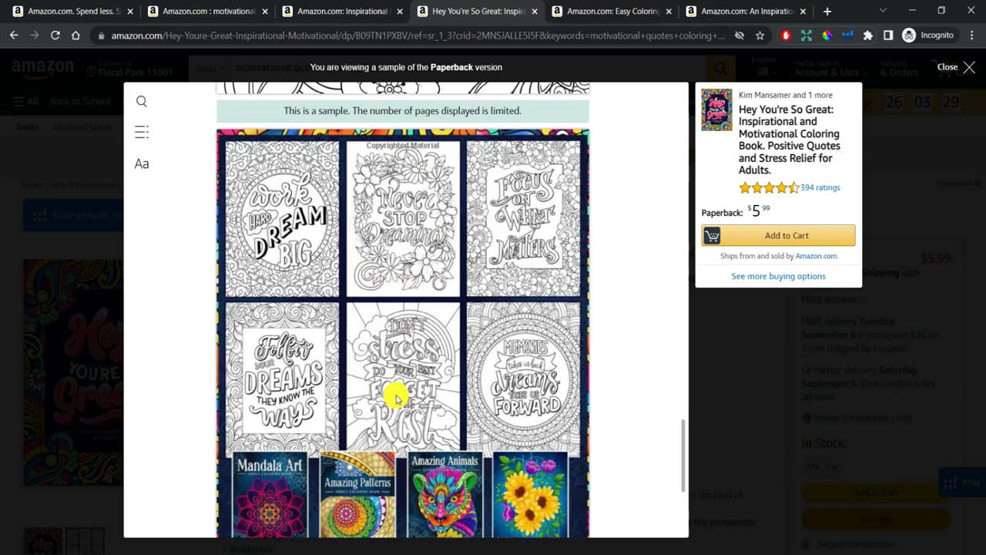
- Open the Easy Coloring Book's interior sample preview
left_click(613, 11)
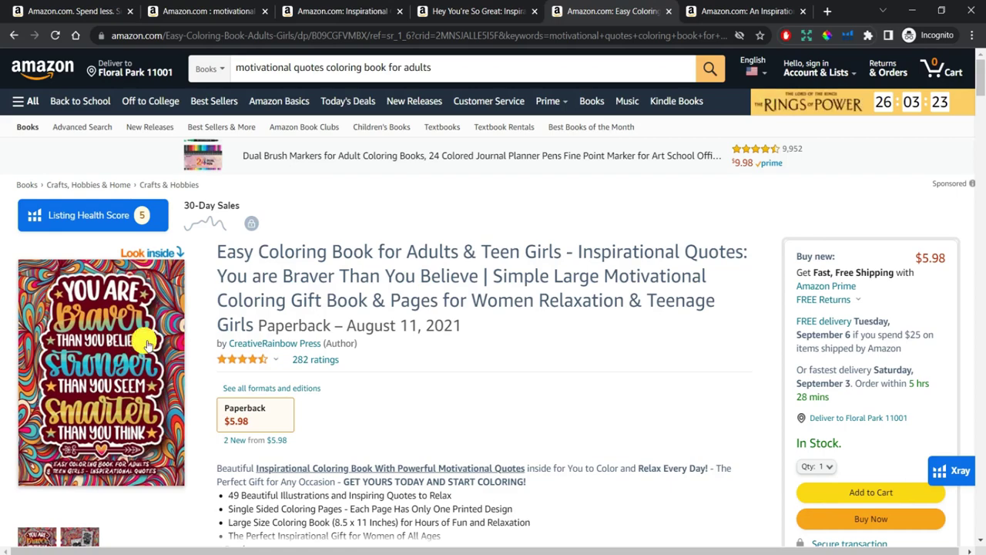
left_click(146, 343)
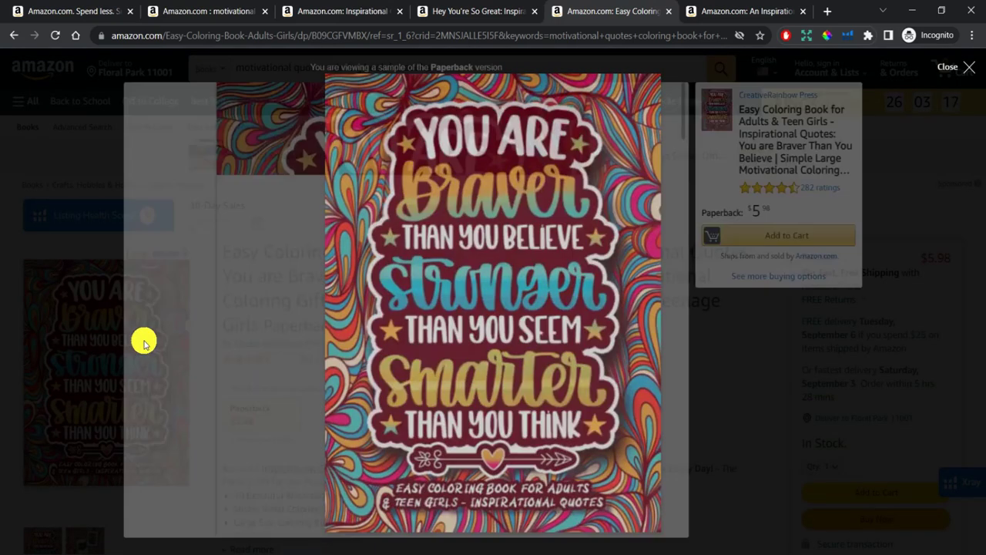
scroll(508, 286, "down", 5)
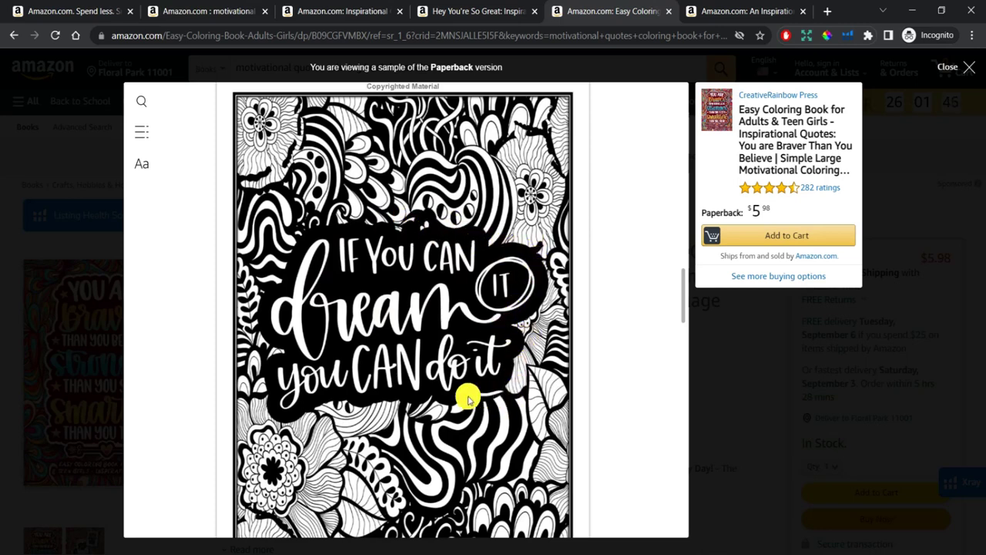
- Browse the sample pages to the dark dotted-circle pattern and 'Believe in Your…' quote page
scroll(445, 367, "down", 1)
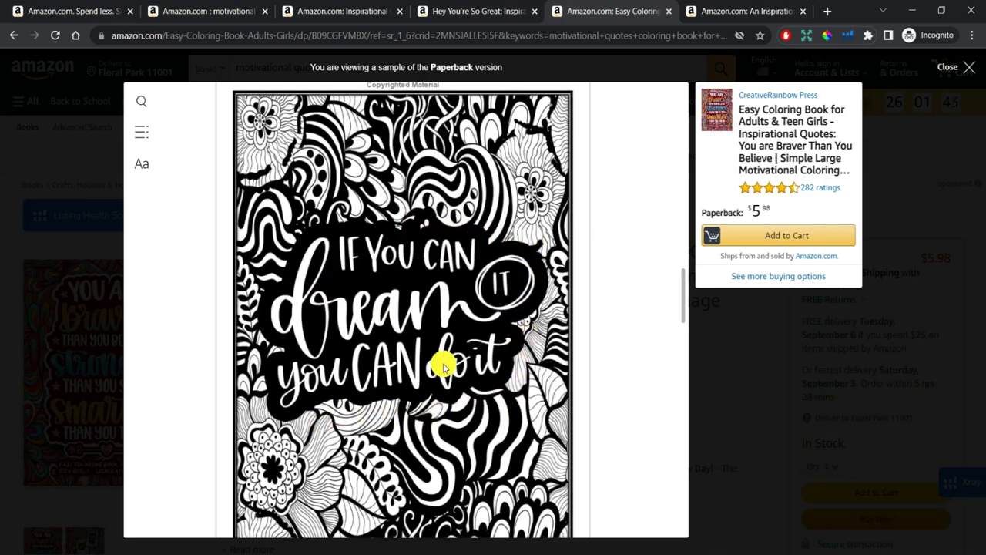
scroll(444, 368, "down", 6)
scroll(445, 367, "down", 2)
scroll(444, 367, "down", 2)
scroll(445, 367, "down", 3)
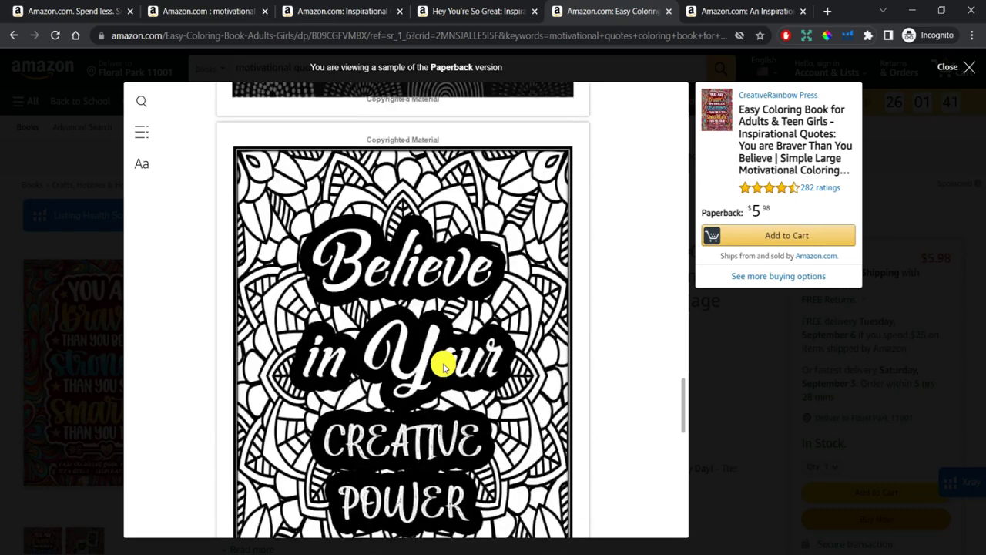
scroll(444, 368, "down", 1)
scroll(440, 363, "down", 1)
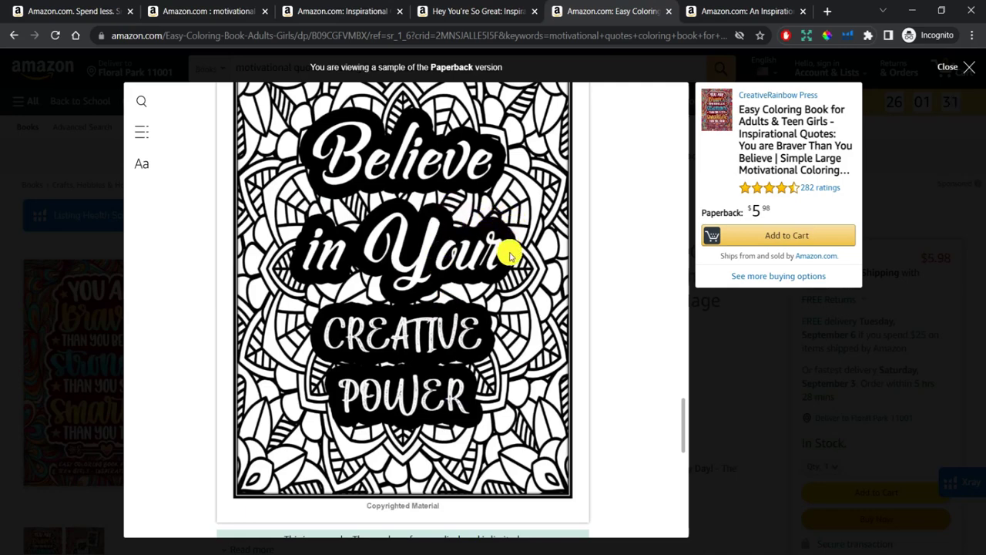
scroll(404, 319, "down", 5)
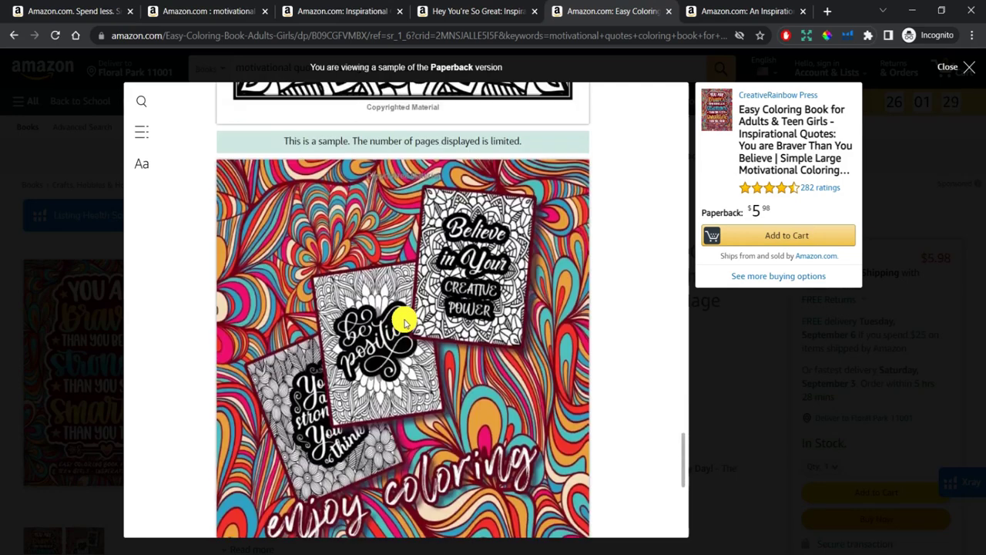
scroll(404, 319, "up", 2)
scroll(405, 321, "up", 3)
scroll(410, 324, "up", 2)
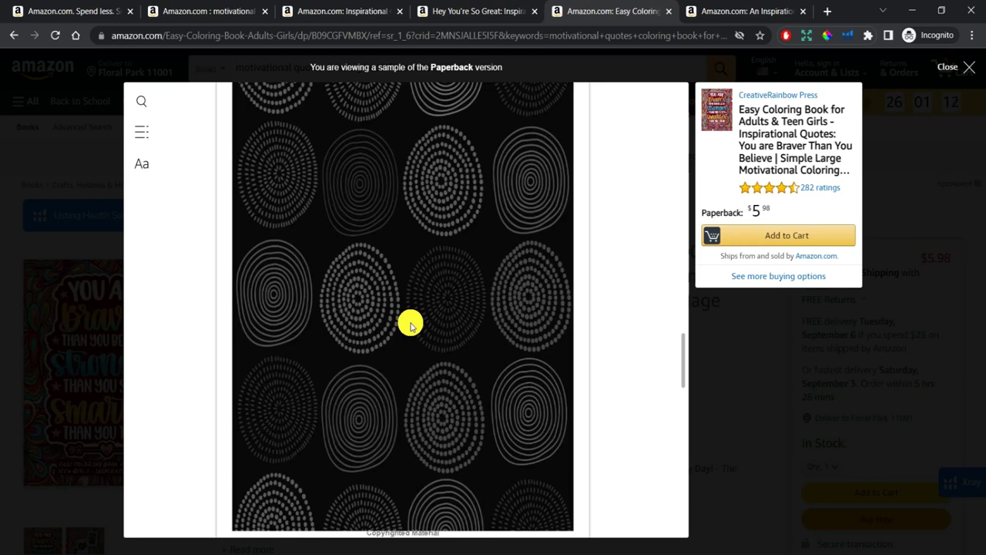
scroll(409, 324, "up", 3)
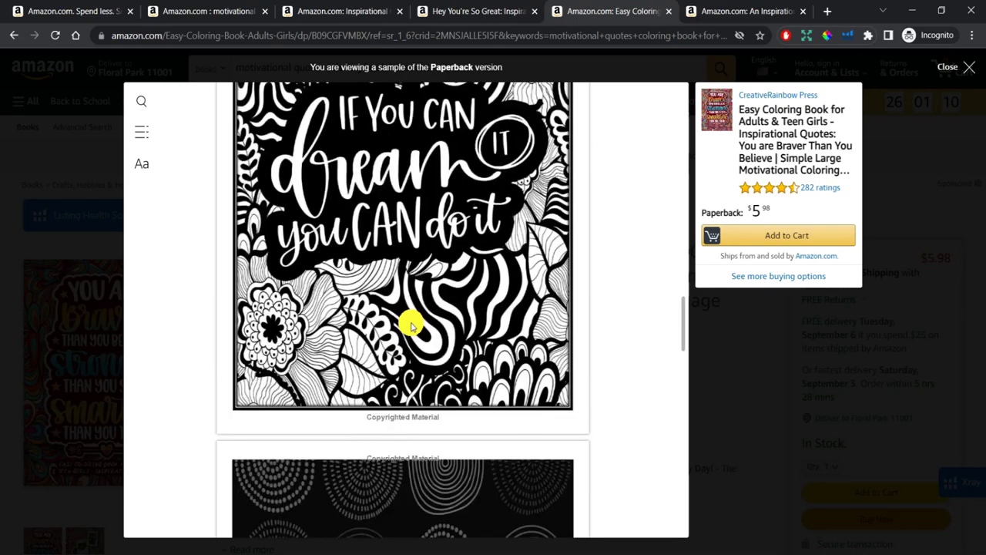
scroll(409, 324, "up", 2)
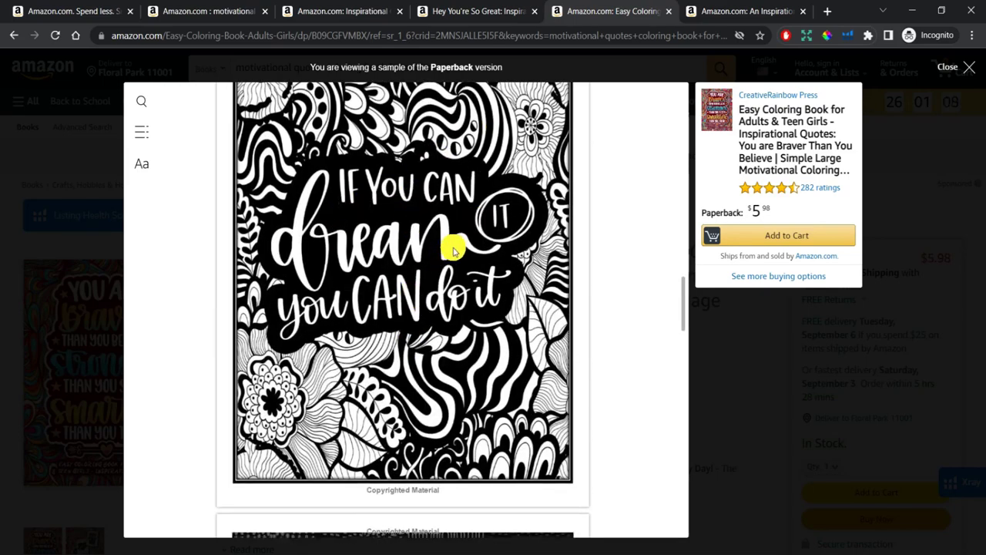
scroll(453, 248, "down", 1)
scroll(453, 248, "down", 2)
scroll(453, 248, "down", 1)
scroll(452, 247, "down", 1)
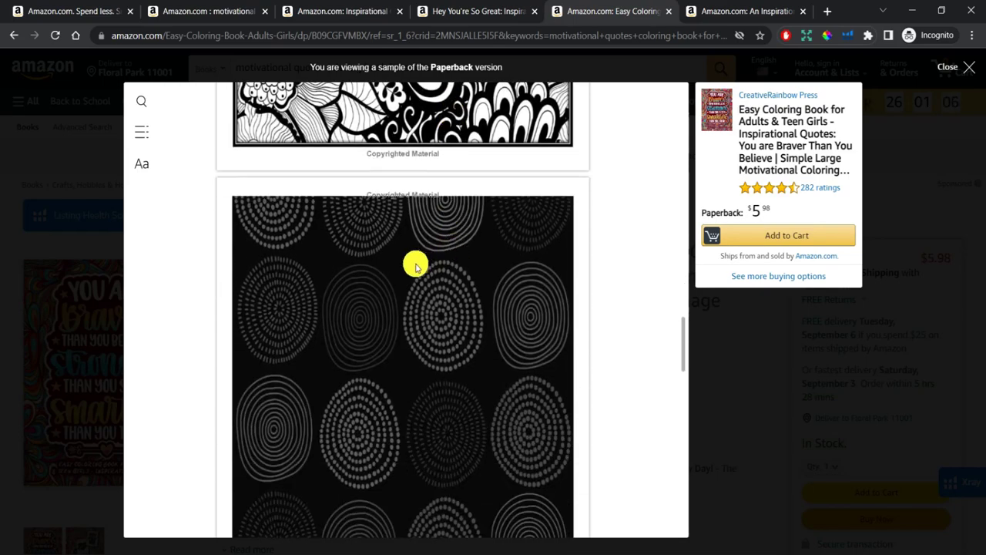
scroll(385, 308, "up", 1)
scroll(382, 231, "up", 3)
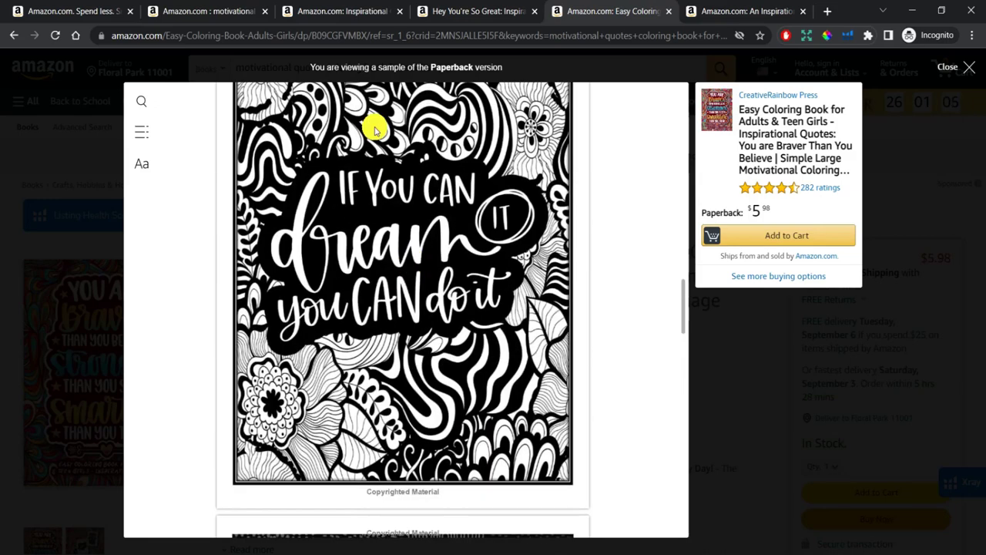
scroll(463, 256, "down", 3)
scroll(476, 254, "down", 2)
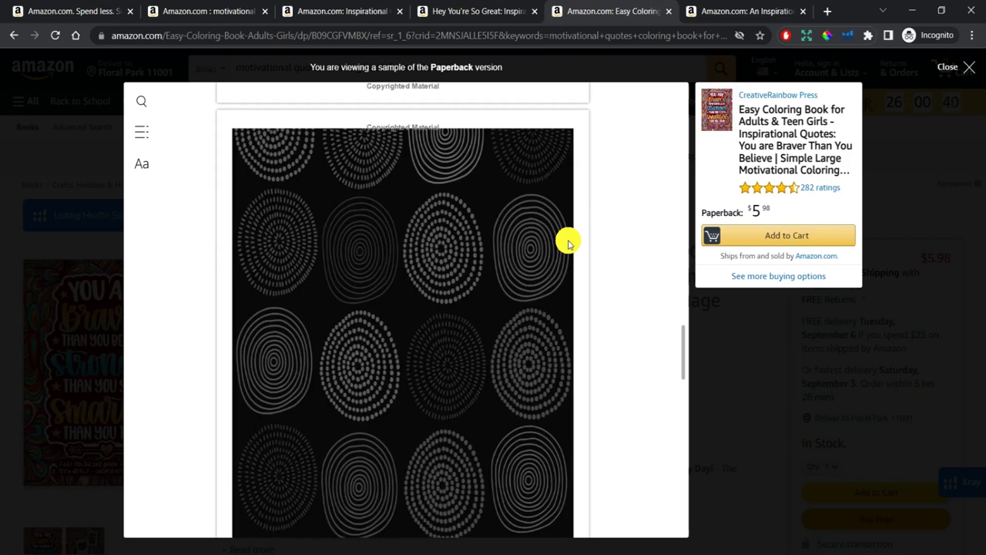
scroll(470, 269, "down", 3)
- Scroll through the Amazon sample around the 'If You Can Dream It' page
scroll(425, 330, "down", 3)
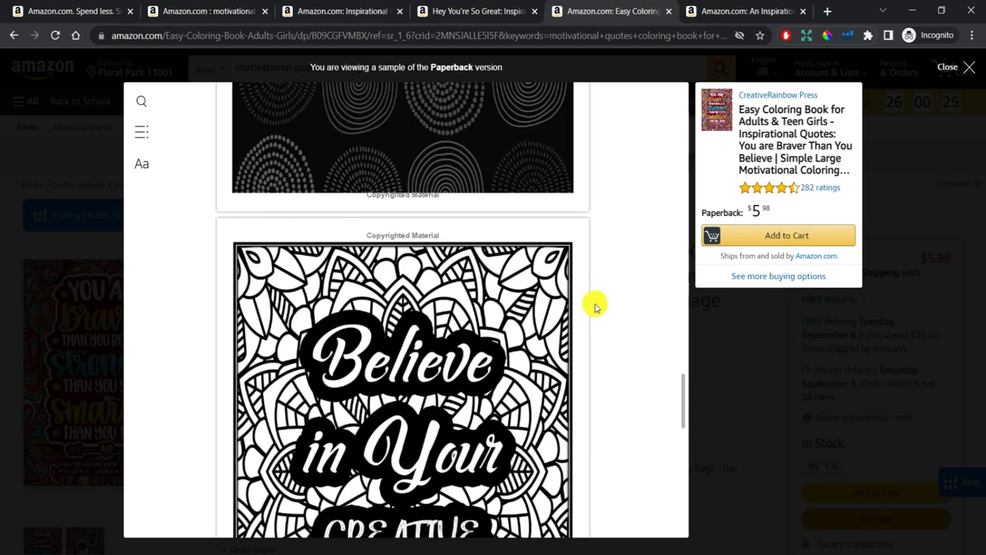
scroll(593, 301, "up", 5)
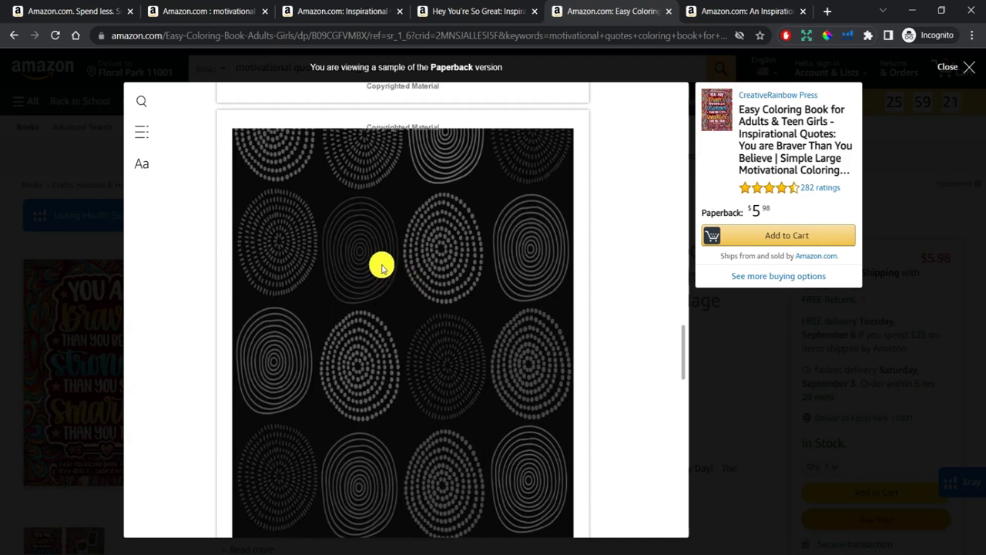
scroll(326, 227, "up", 4)
scroll(325, 232, "up", 2)
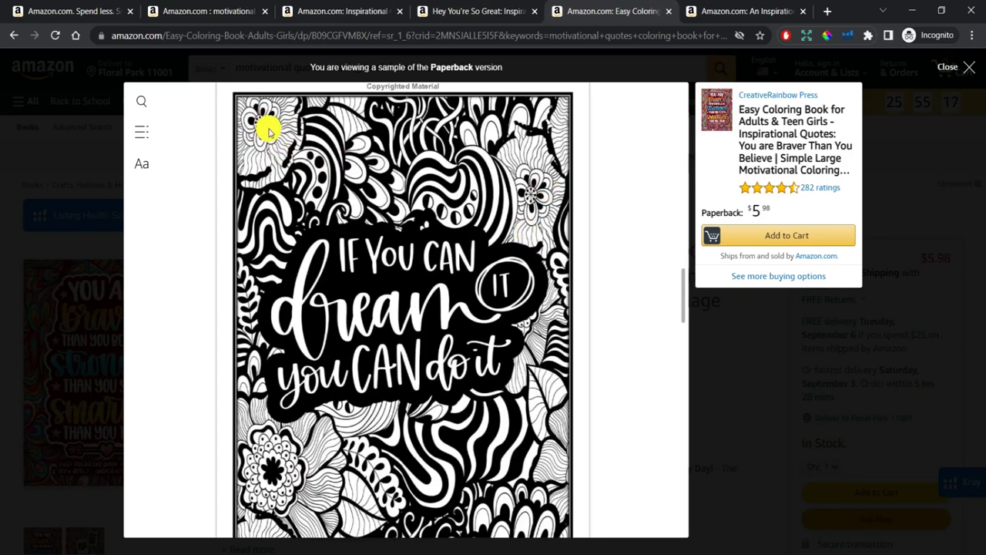
scroll(493, 405, "down", 1)
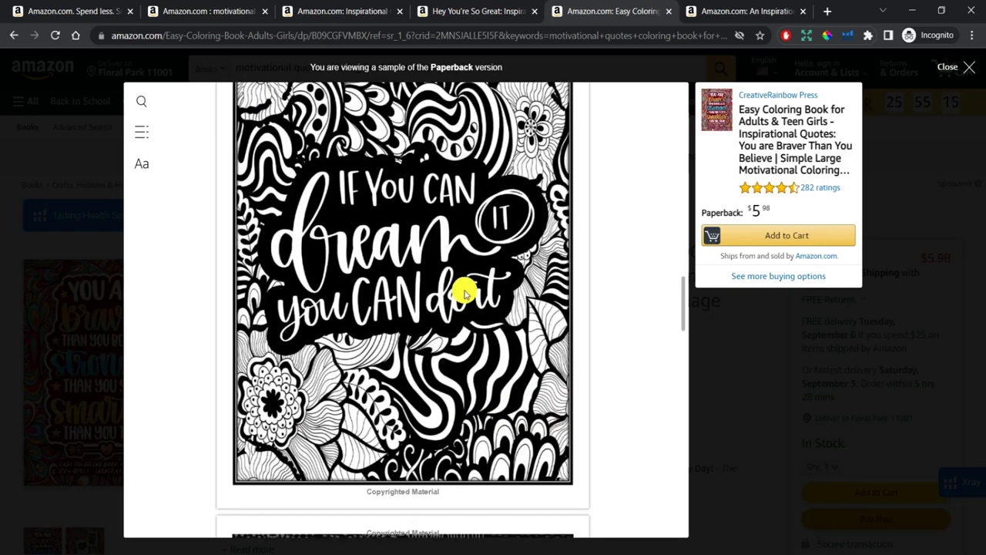
scroll(336, 368, "up", 1)
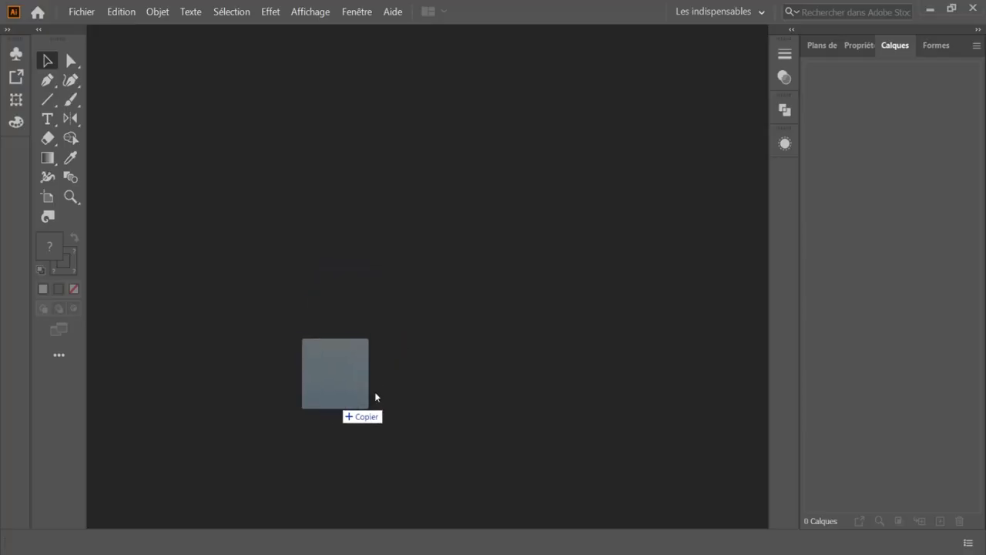
- Drop SketchBook2_paperback_8_5x11_4_noBleed.pdf onto the canvas and import only page 1
left_click_drag(438, 267, 417, 287)
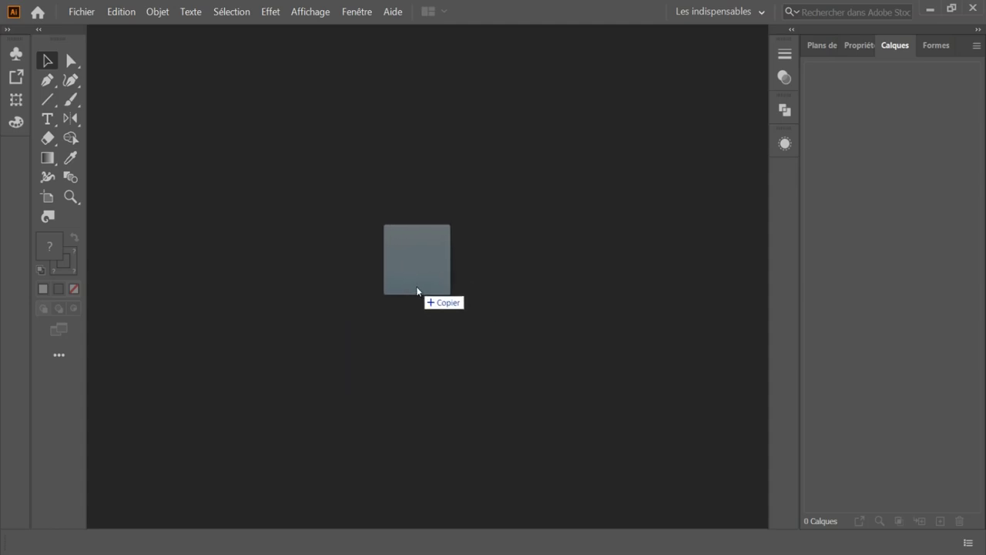
left_click_drag(416, 291, 431, 276)
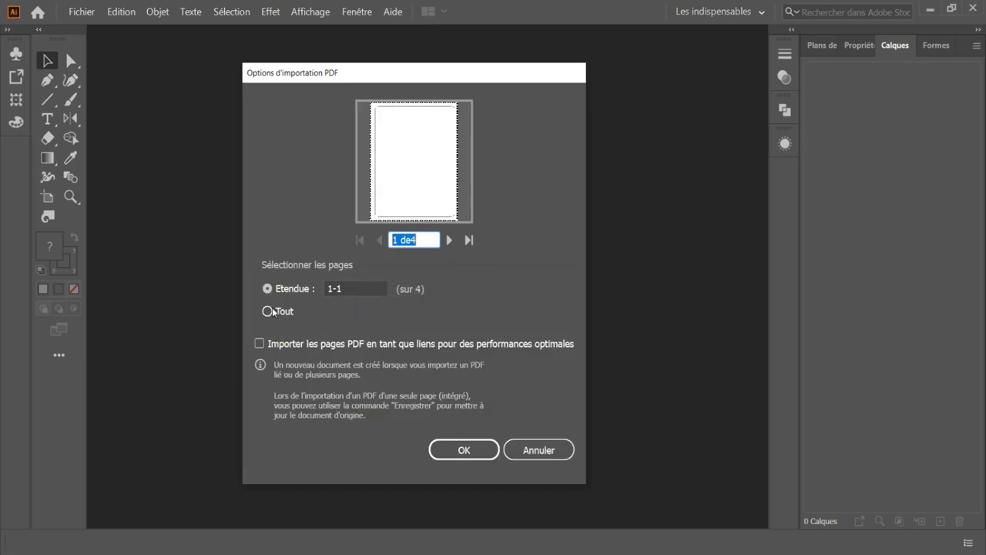
left_click(268, 310)
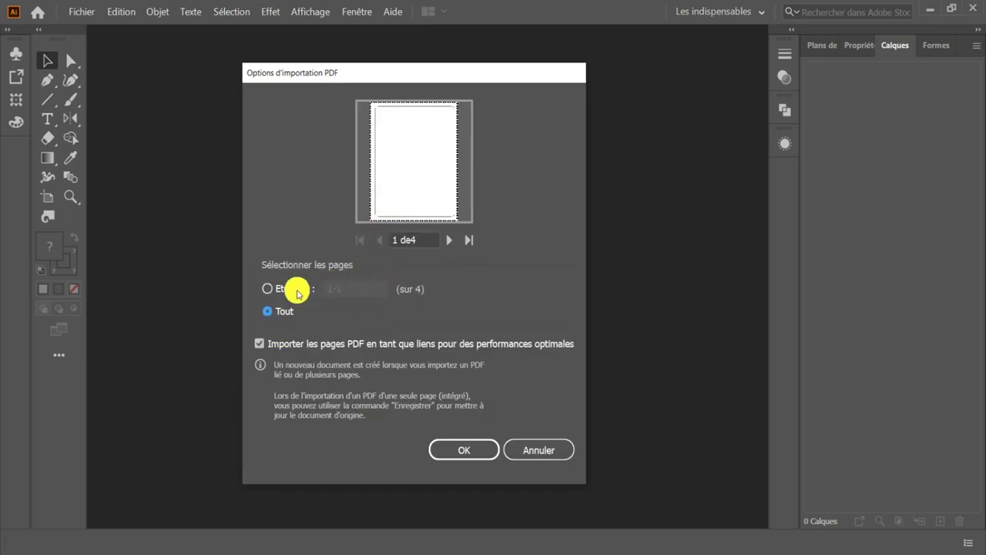
left_click(311, 290)
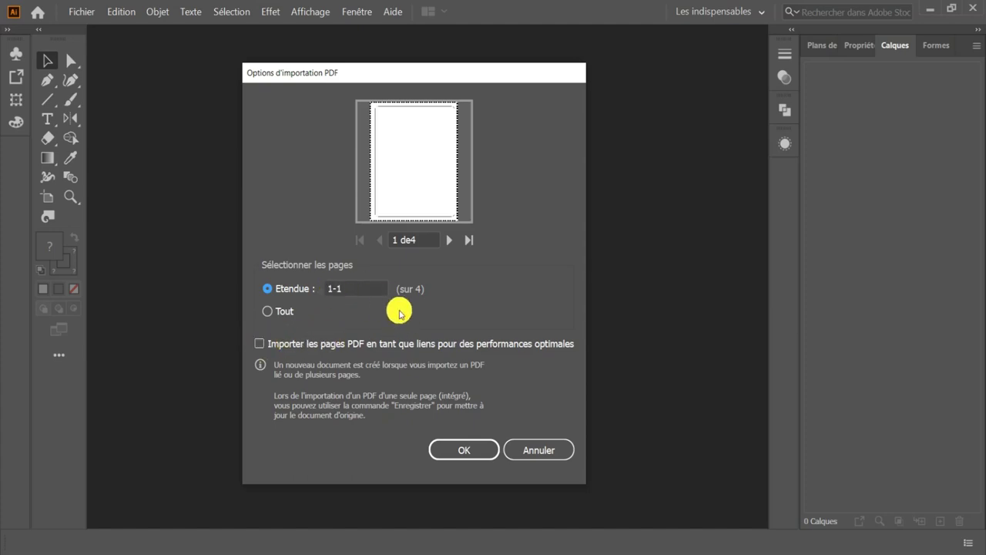
left_click(463, 450)
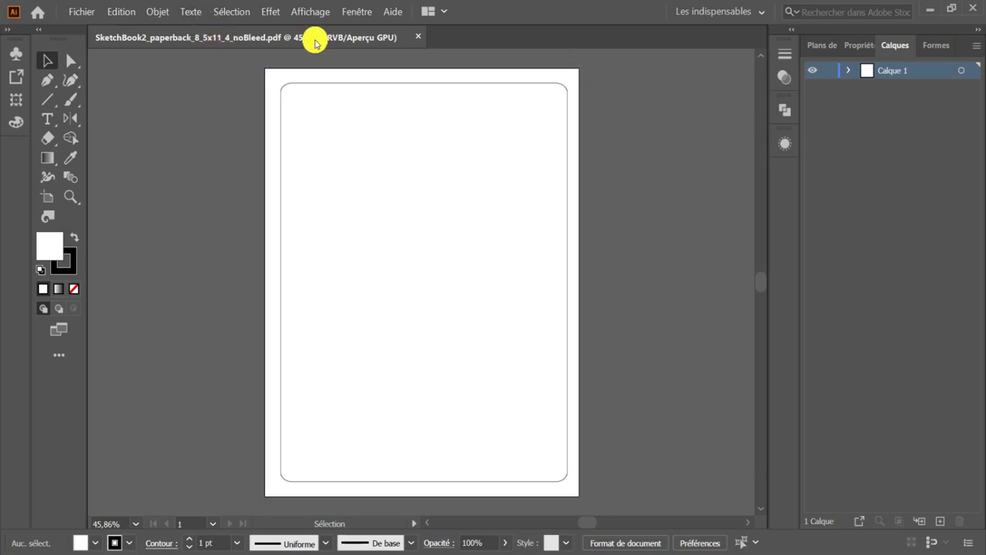
- Select the rounded-rectangle border and deselect it, leaving the page unchanged
left_click(292, 148)
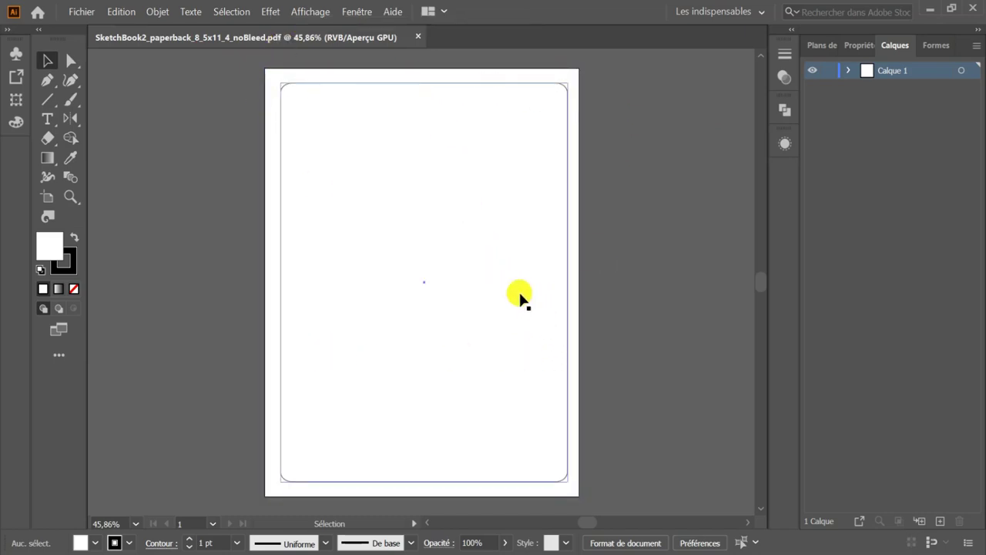
left_click(201, 98)
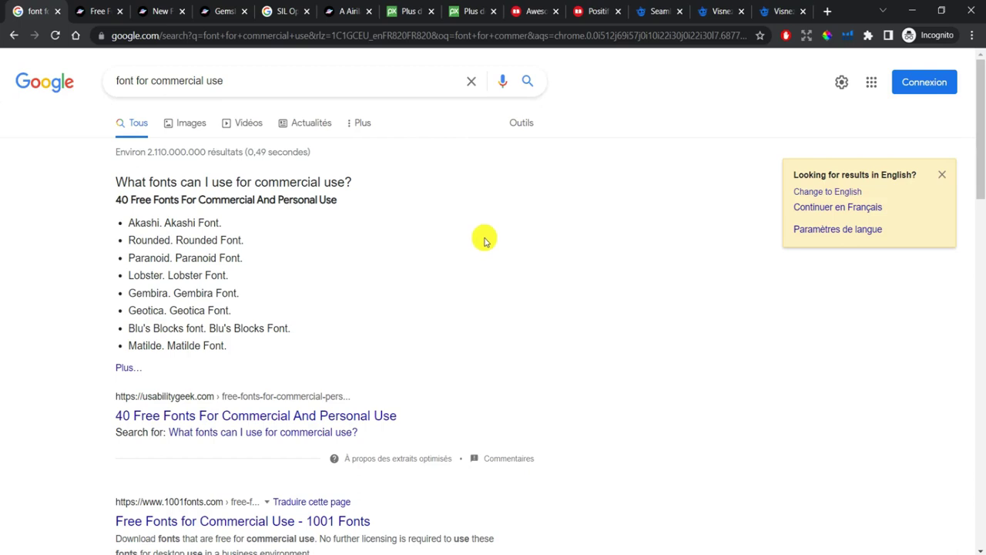
- Scroll the 'font for commercial use' results to FontSpace and bring up the FontSpace tab
scroll(597, 299, "down", 3)
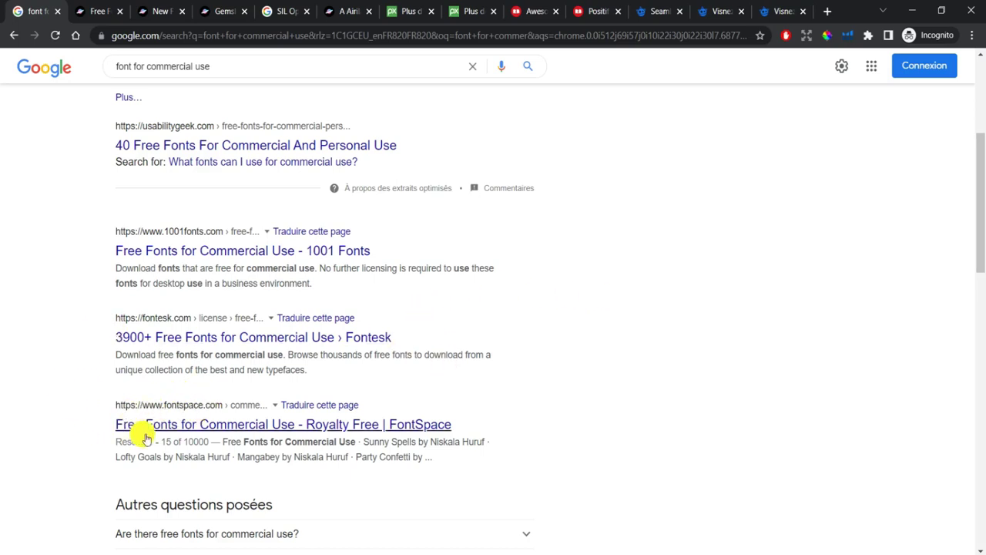
left_click(92, 7)
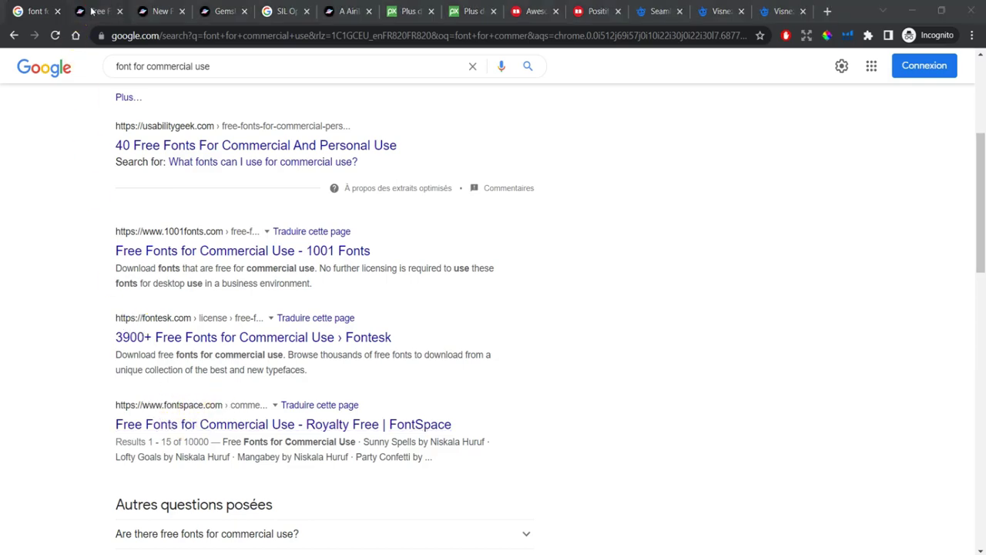
- Highlight FontSpace's 96,000 free fonts count
scroll(115, 314, "down", 1)
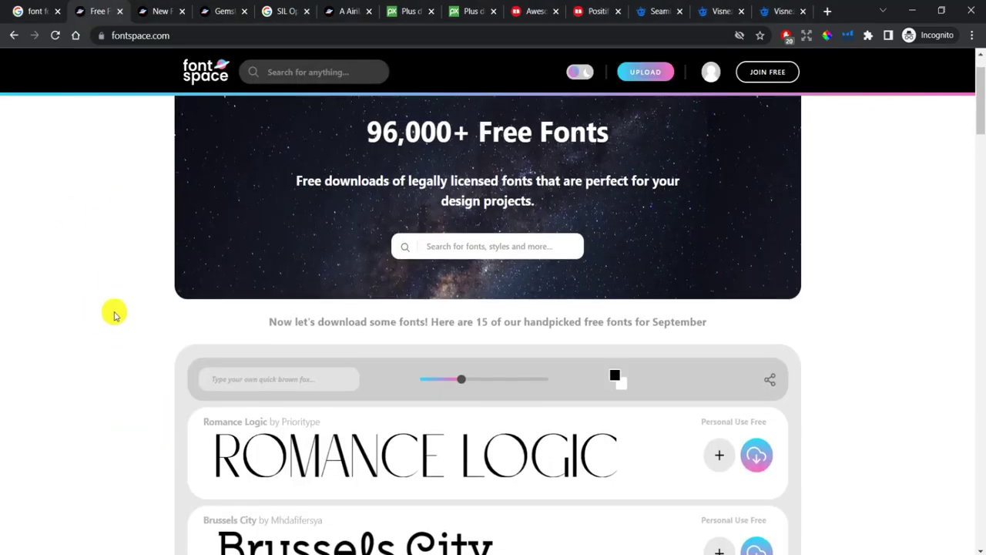
scroll(115, 314, "up", 1)
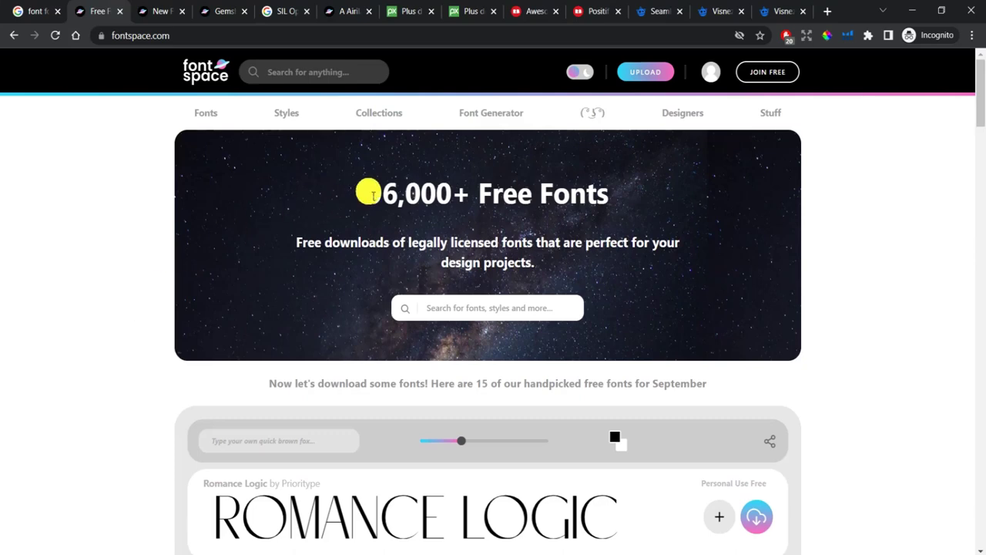
left_click_drag(366, 191, 459, 196)
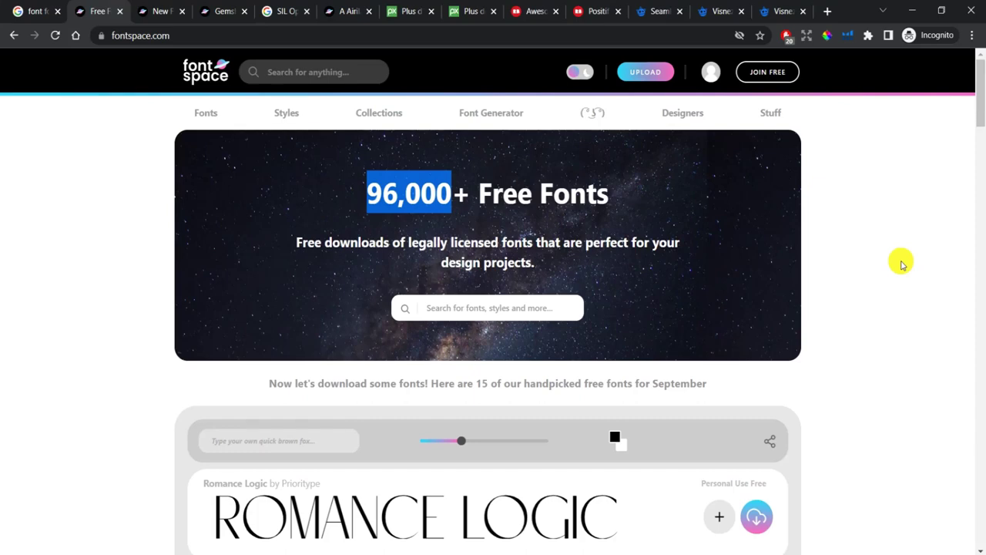
scroll(903, 264, "down", 1)
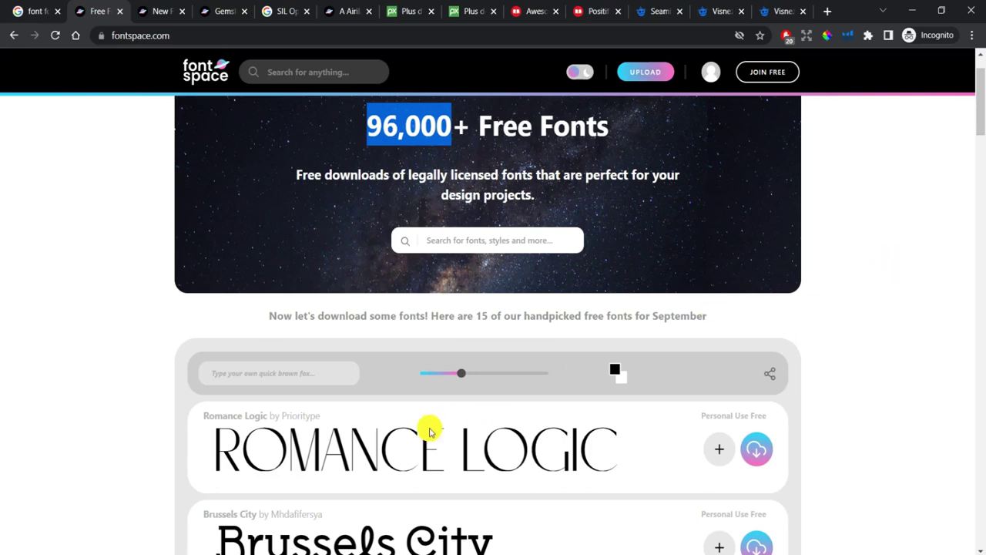
- Highlight Romance Logic's Personal Use Free licence, then open the New Fonts listing
scroll(429, 426, "down", 3)
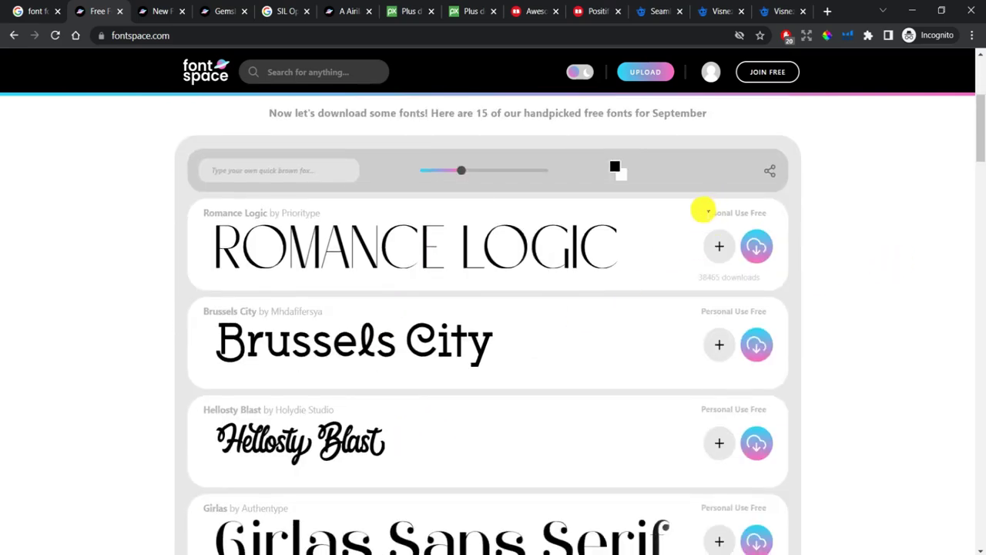
left_click_drag(701, 212, 767, 212)
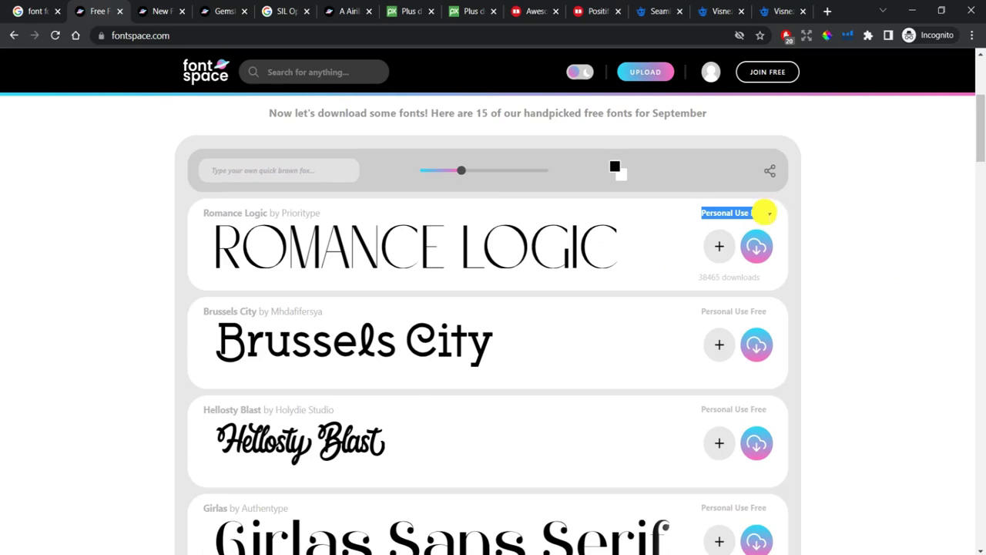
scroll(212, 262, "up", 4)
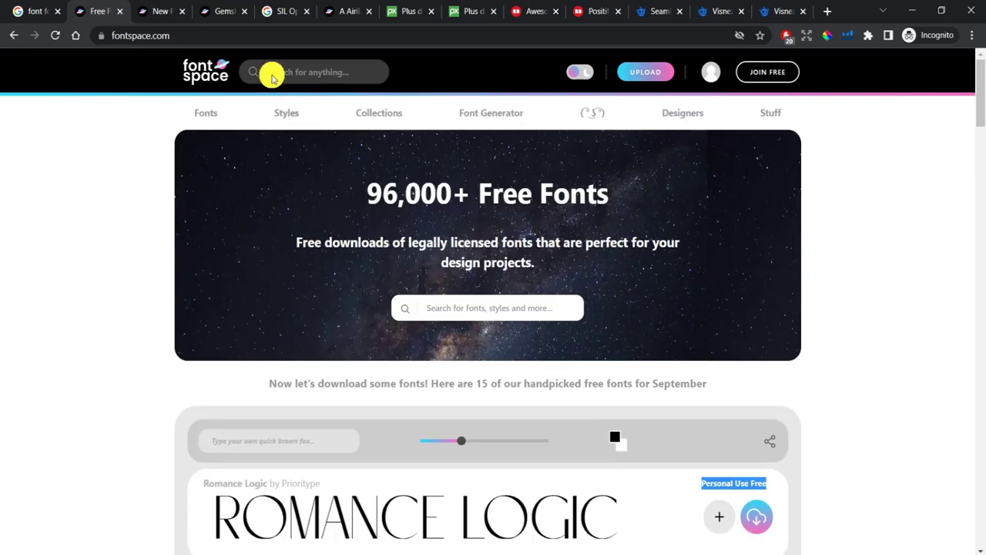
left_click(209, 114)
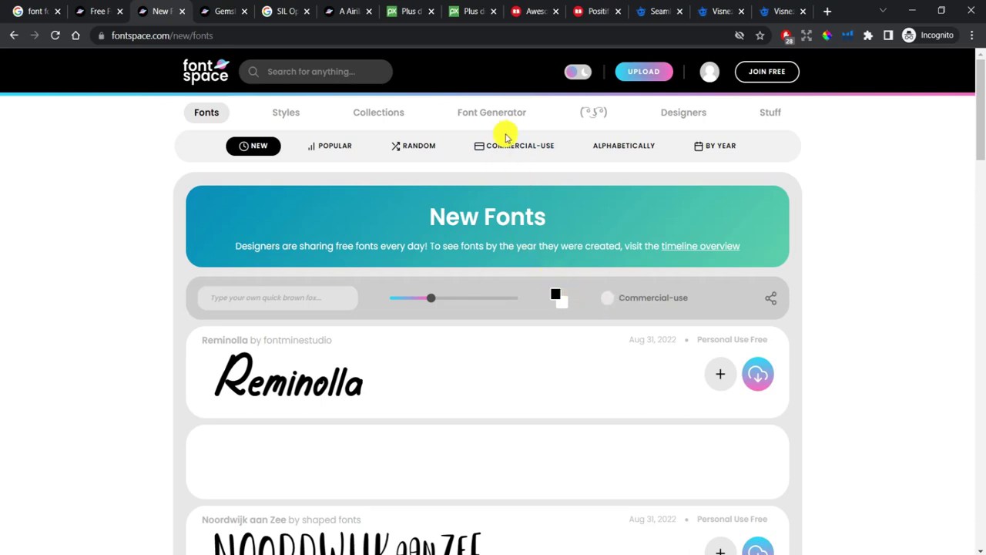
- Filter New Fonts to commercial use and highlight Planet Garlick's release date
left_click(608, 299)
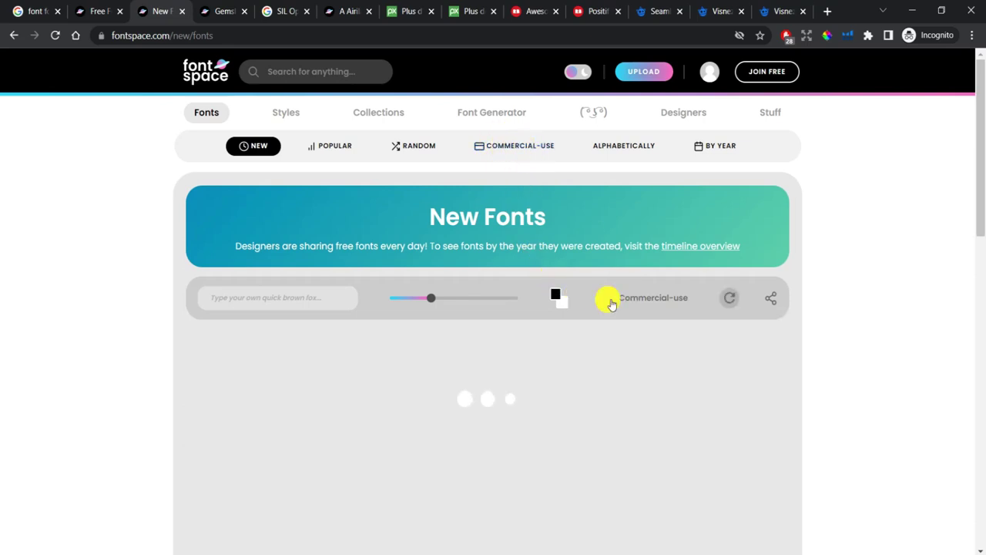
scroll(83, 297, "down", 2)
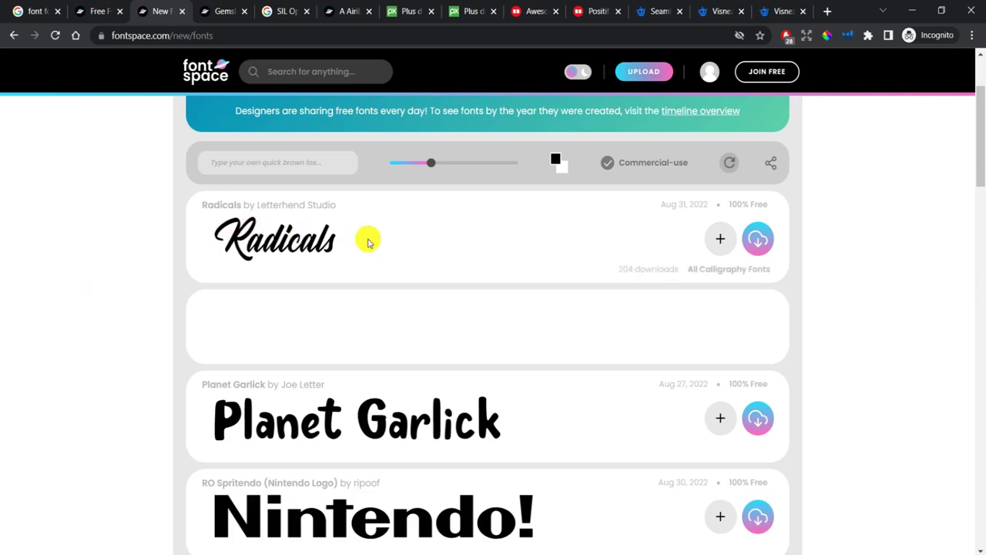
mouse_move(709, 402)
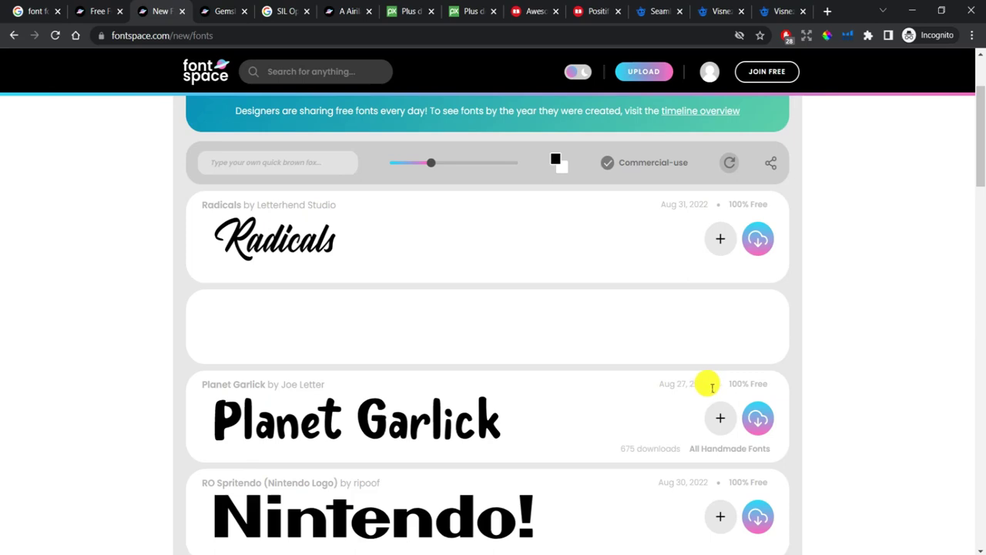
left_click_drag(712, 388, 422, 418)
left_click(655, 386)
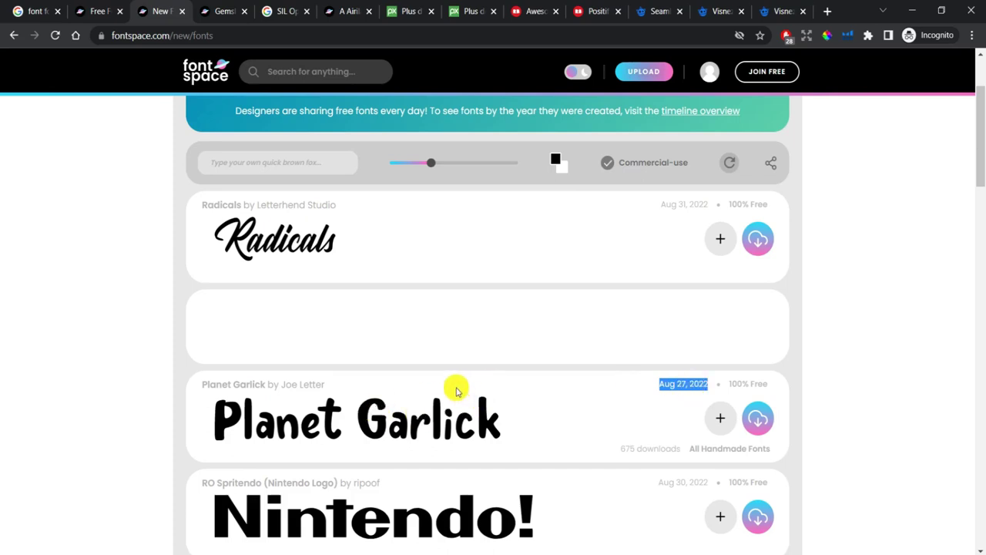
- Select the quick brown fox preview text field and scroll the 100% Free font list
left_click(322, 173)
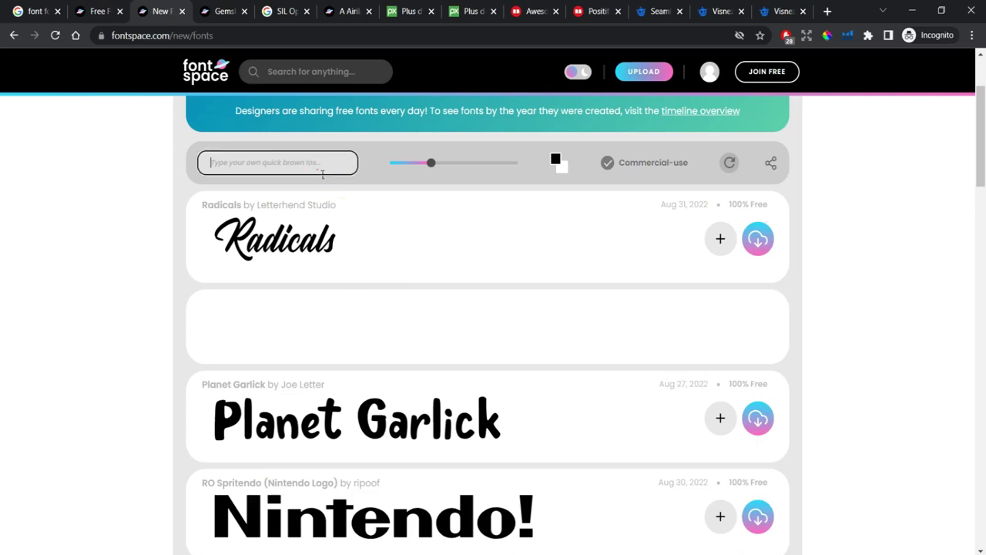
scroll(100, 259, "up", 2)
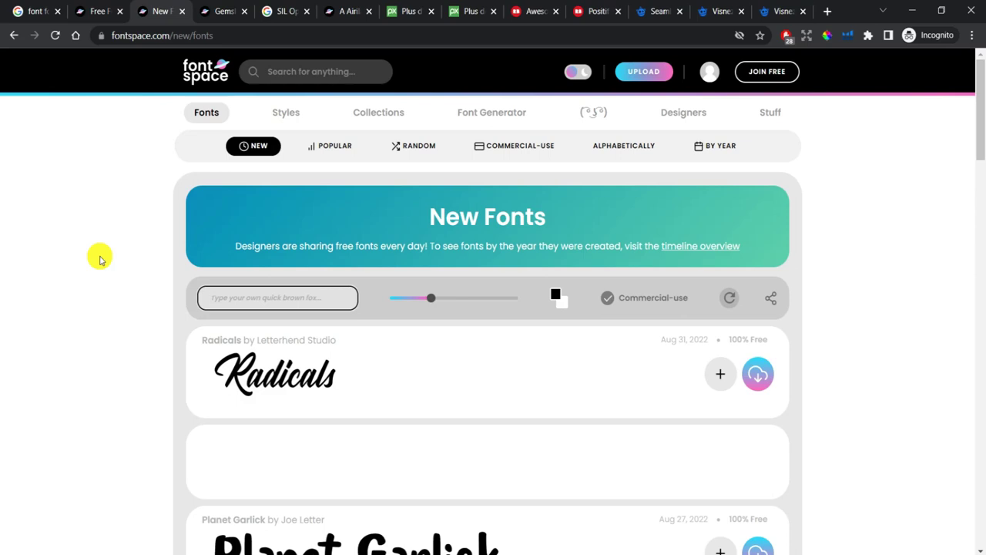
scroll(99, 259, "down", 1)
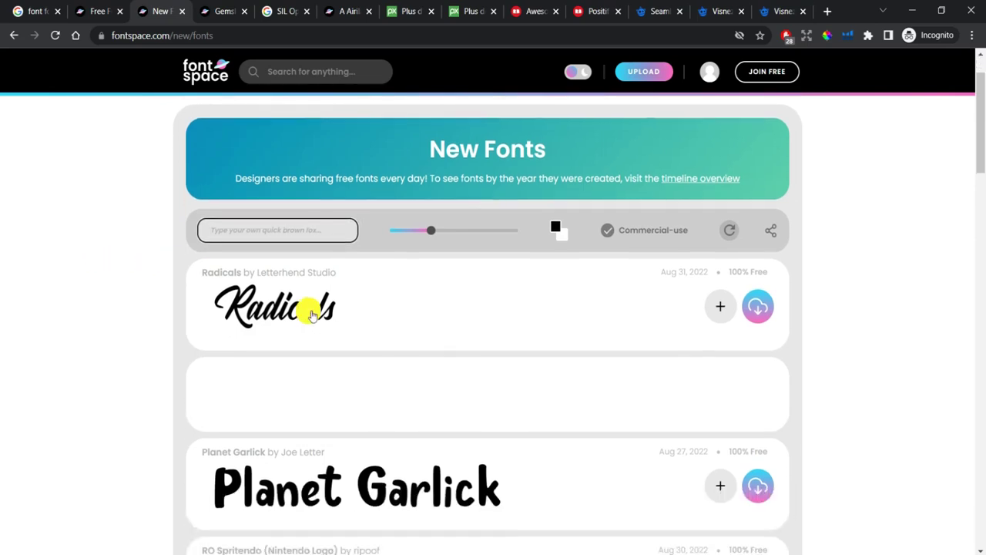
left_click(321, 235)
type("Happy")
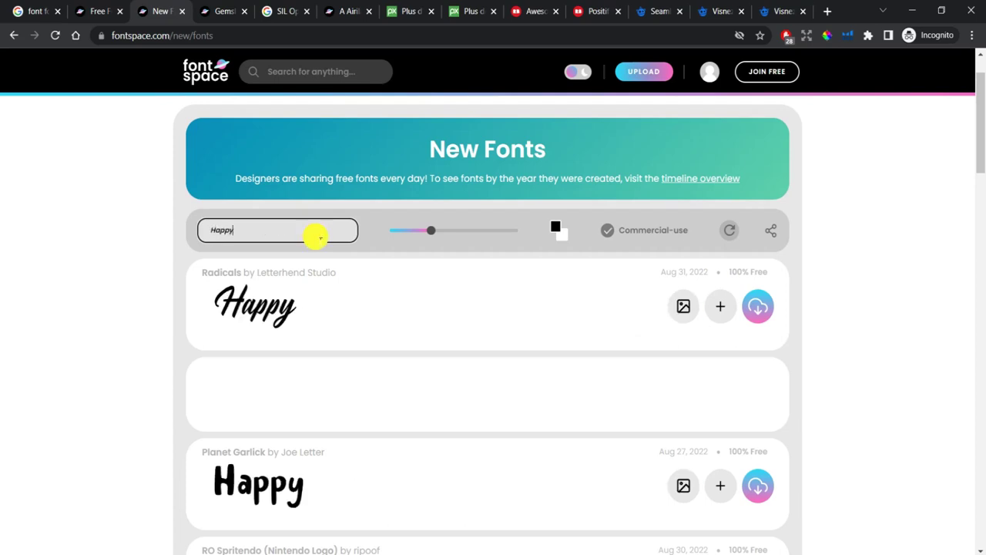
mouse_move(255, 308)
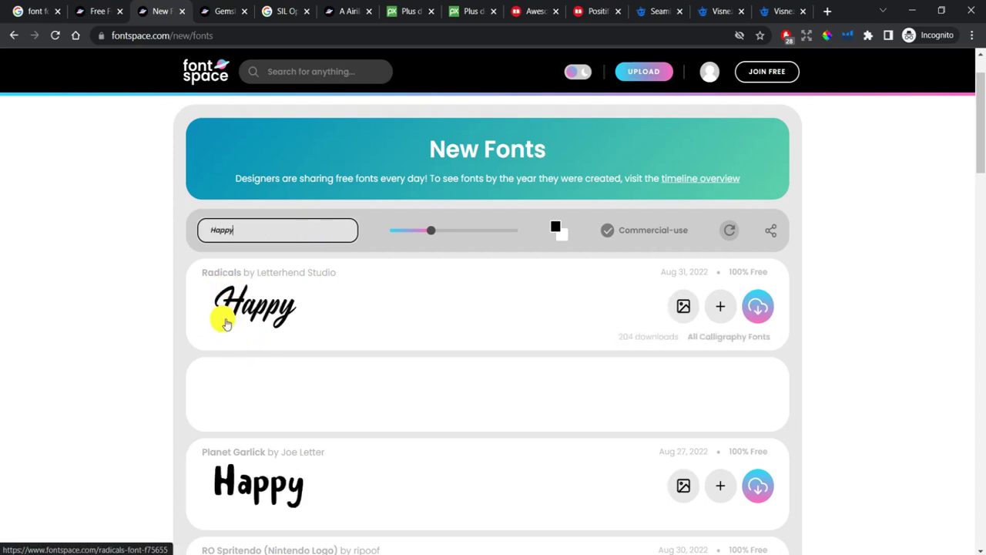
scroll(220, 323, "down", 3)
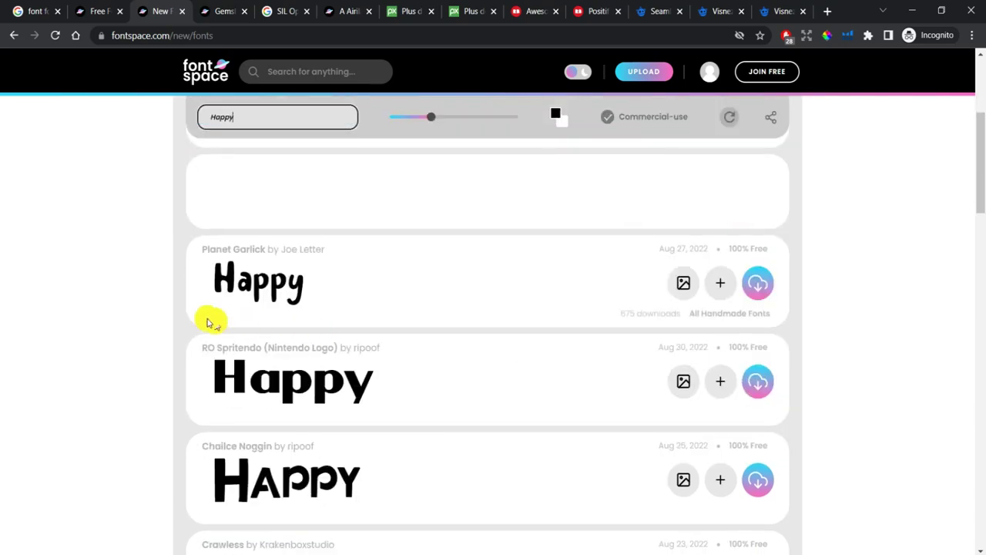
scroll(197, 318, "up", 3)
scroll(198, 319, "down", 3)
scroll(203, 319, "down", 6)
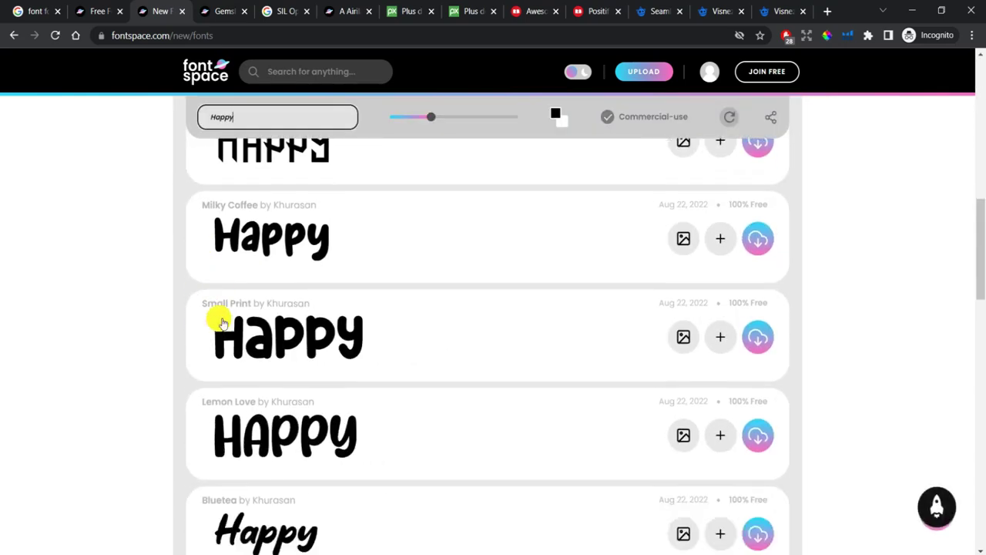
scroll(218, 321, "down", 2)
scroll(220, 324, "down", 3)
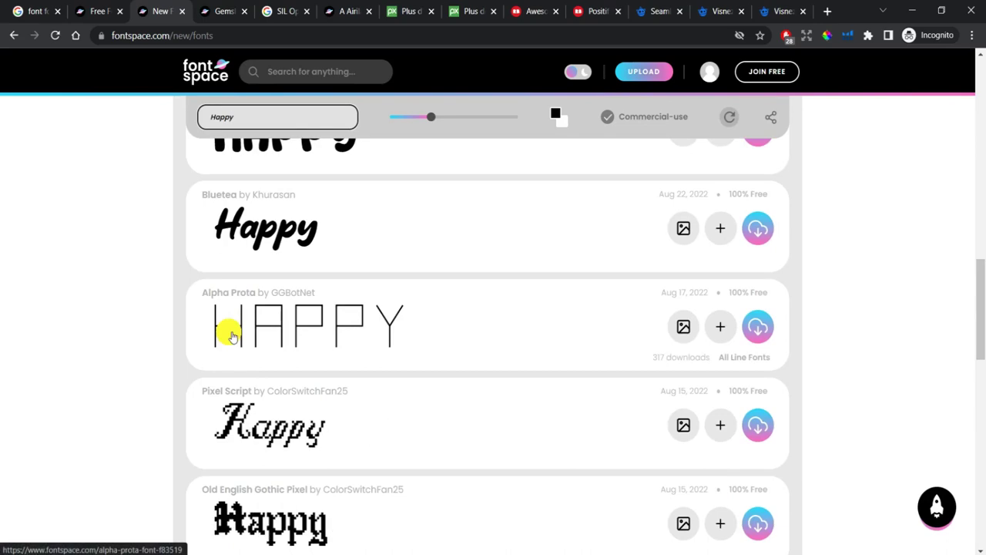
scroll(229, 334, "down", 3)
scroll(517, 401, "down", 2)
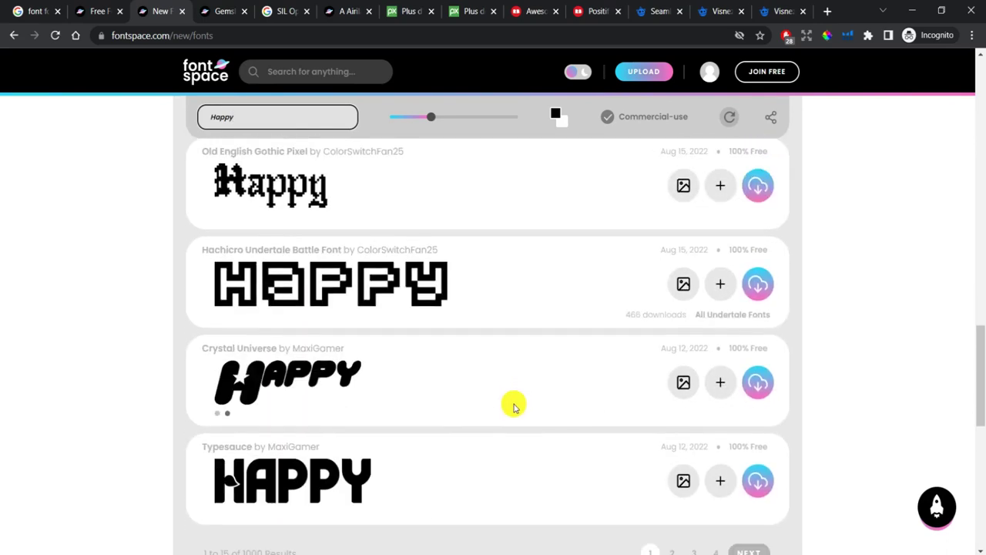
scroll(514, 405, "down", 2)
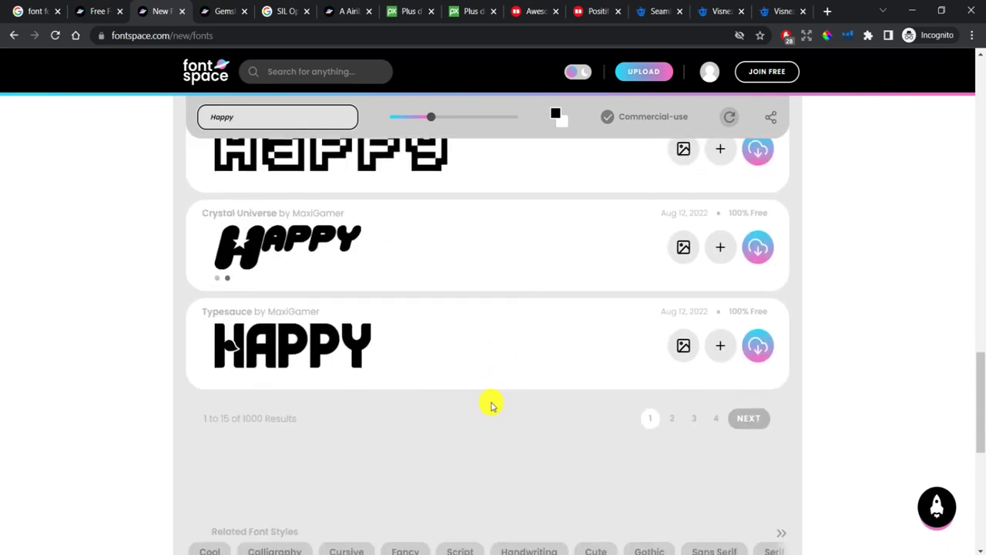
double_click(248, 419)
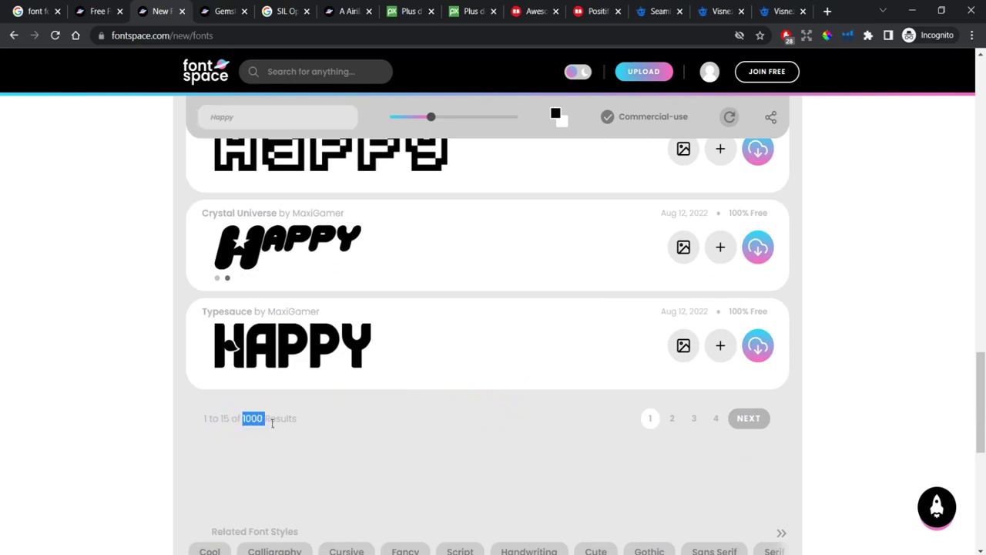
scroll(347, 273, "up", 5)
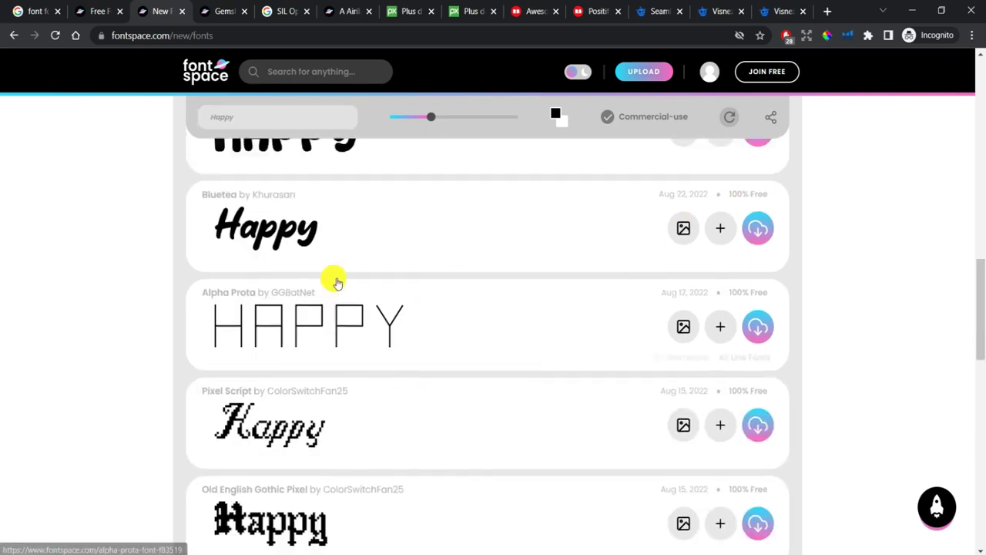
scroll(330, 280, "up", 5)
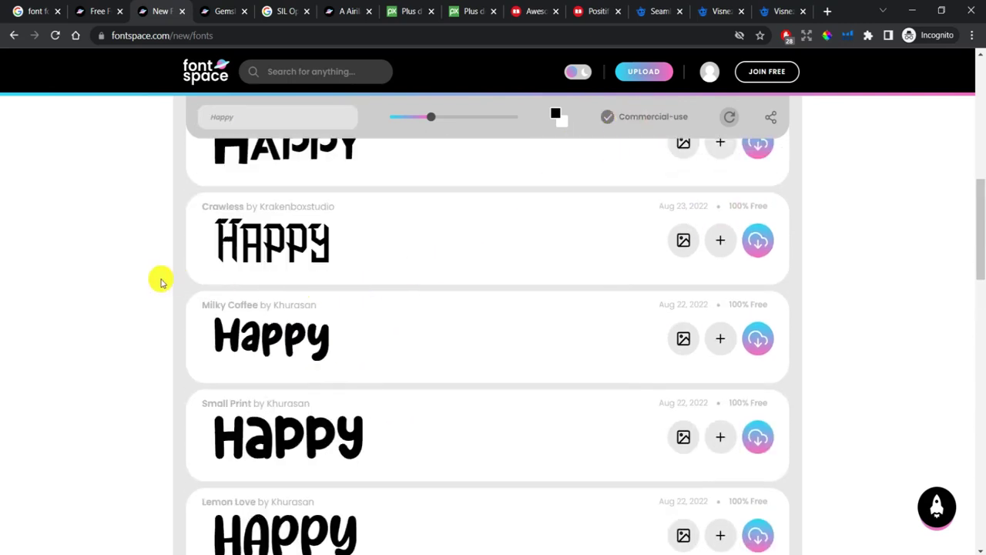
scroll(159, 282, "up", 3)
scroll(159, 282, "up", 3)
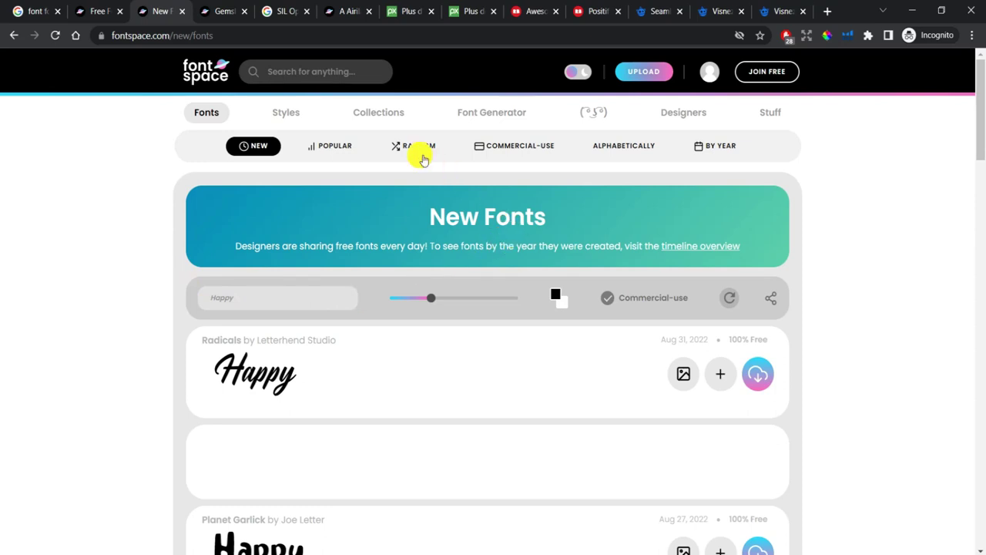
- Open the Commercial-Use fonts listing and scroll to its 10000 'Happy' preview results
left_click(511, 147)
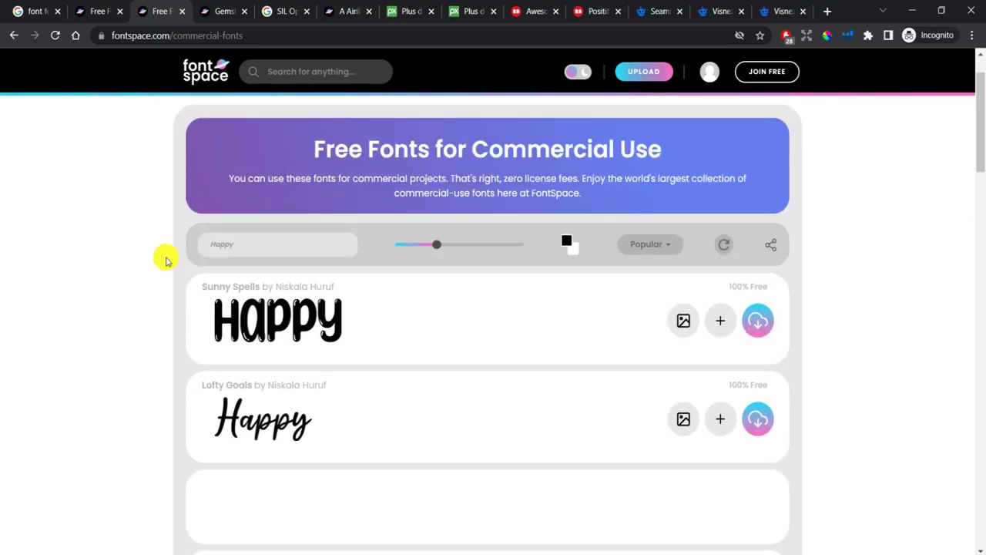
left_click_drag(981, 110, 942, 328)
scroll(935, 362, "down", 10)
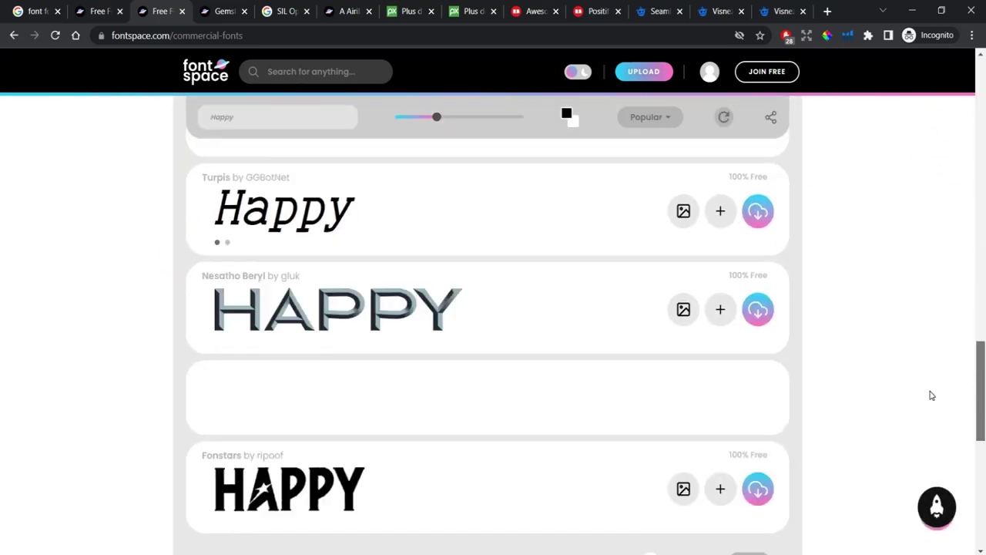
scroll(927, 416, "down", 5)
scroll(923, 423, "up", 2)
left_click(245, 380)
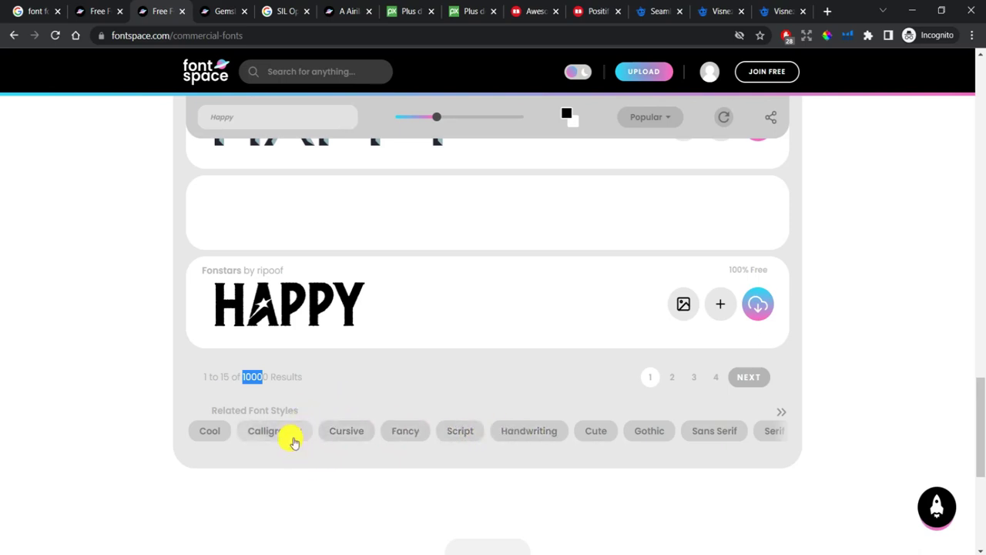
- Browse Calligraphy-style fonts, then switch to the Gemsbuck 01 Black font page
left_click(295, 437)
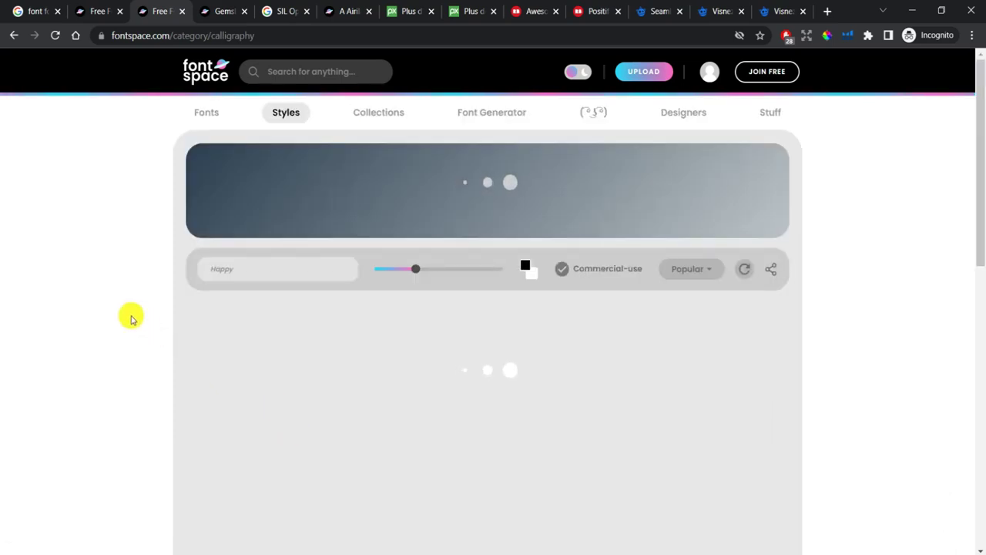
scroll(131, 316, "down", 4)
scroll(131, 316, "down", 1)
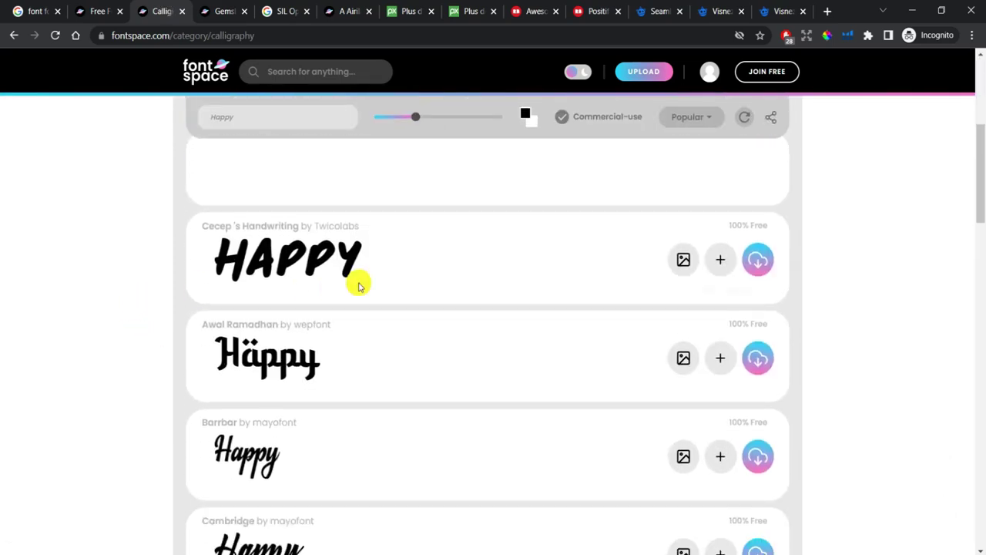
scroll(424, 308, "down", 3)
scroll(427, 314, "down", 1)
scroll(428, 313, "down", 1)
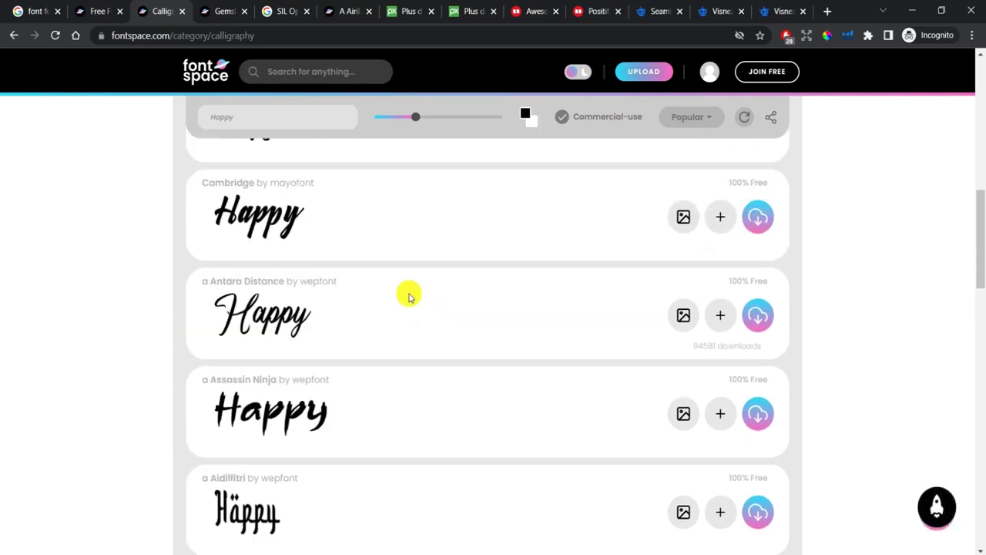
left_click(223, 12)
scroll(194, 154, "up", 4)
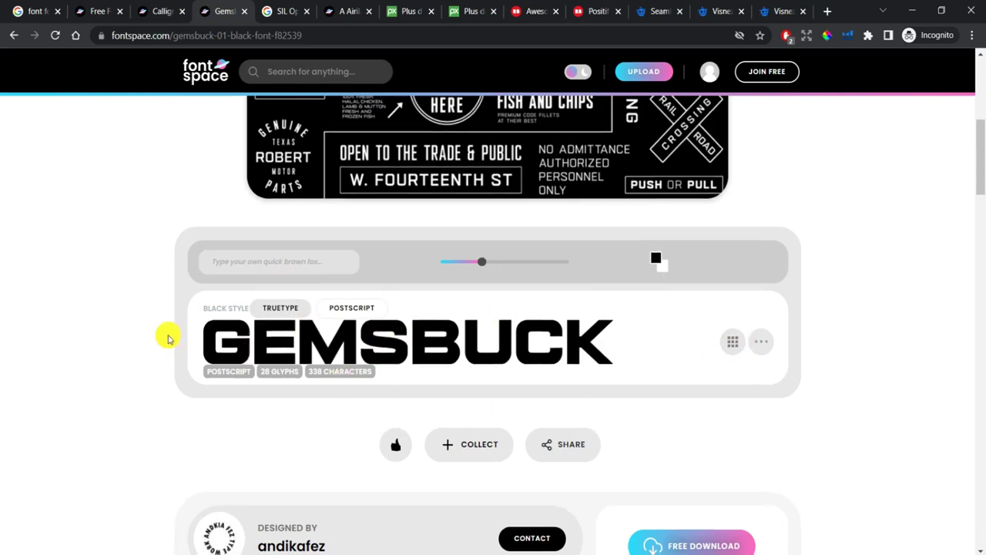
- Highlight Gemsbuck's SIL Open Font License (OFL) and switch to its Google results
scroll(168, 339, "down", 4)
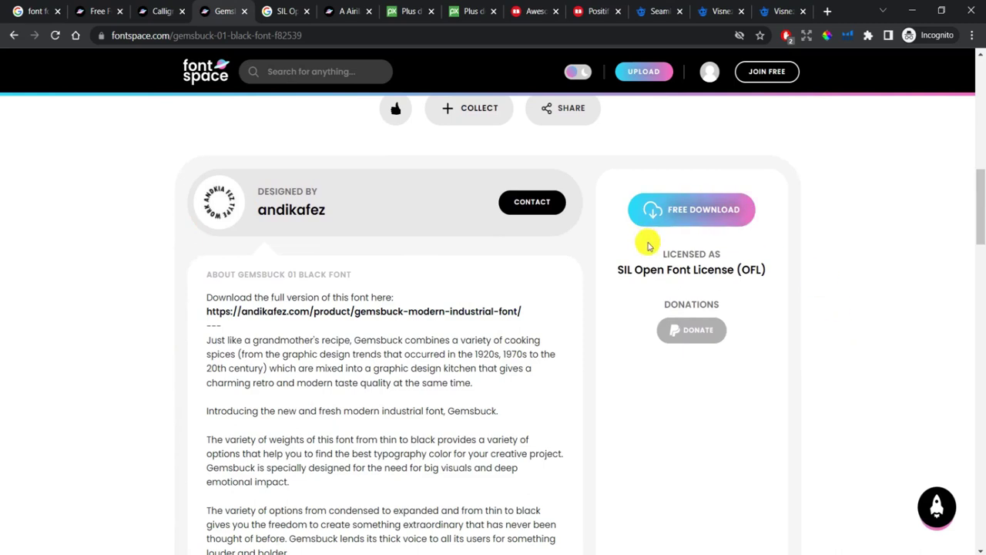
left_click_drag(657, 255, 707, 254)
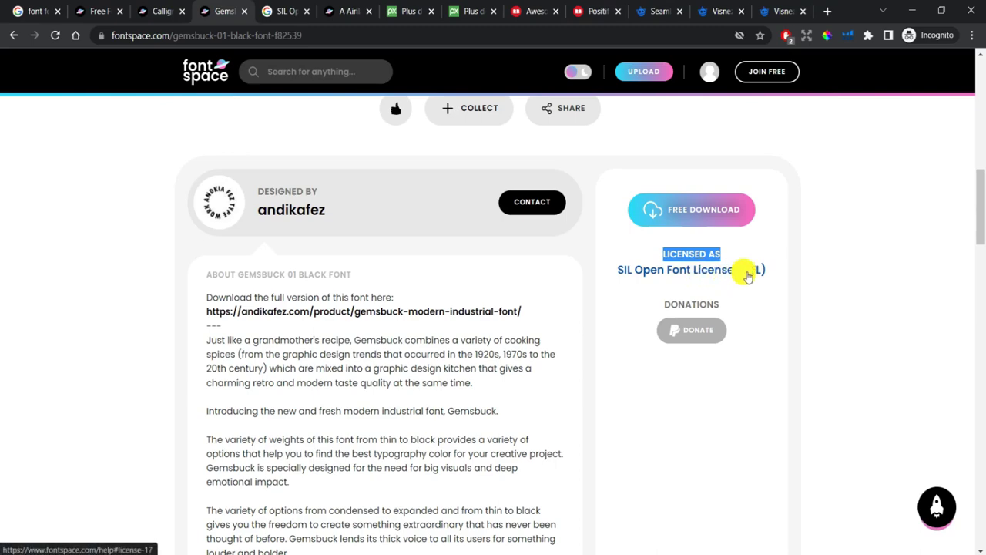
left_click(280, 12)
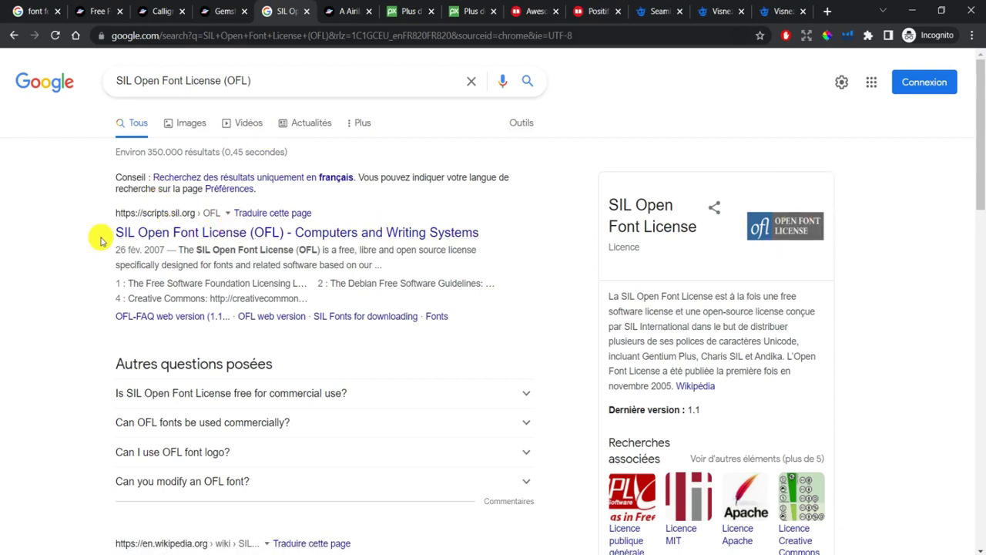
- Expand Google's 'Is SIL Open Font License free for commercial use?' answer and read it
scroll(100, 241, "down", 3)
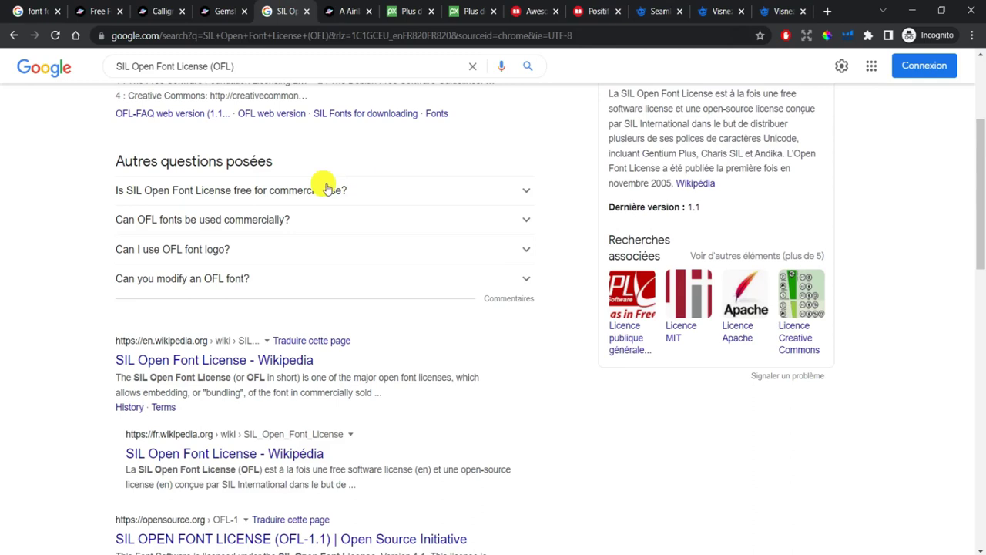
left_click(324, 191)
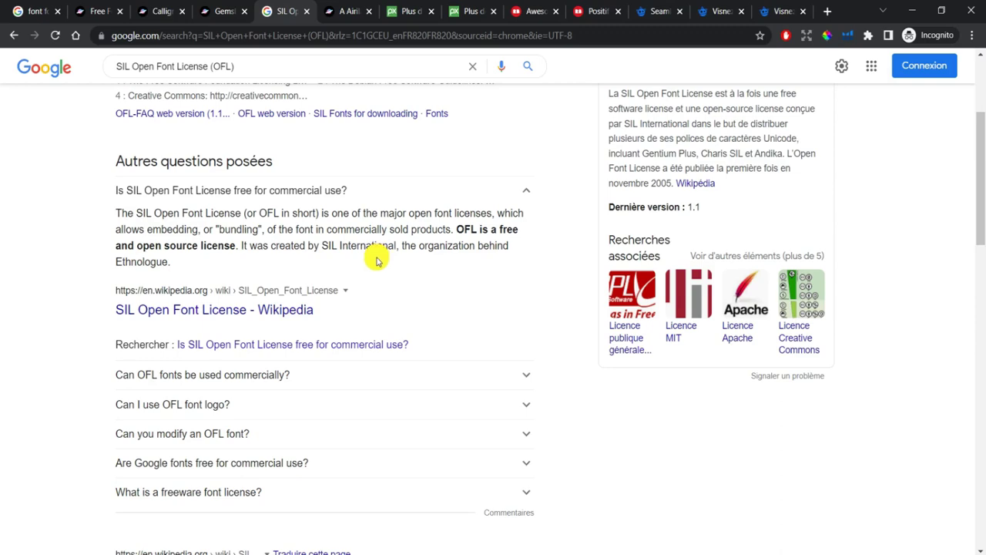
scroll(418, 286, "down", 3)
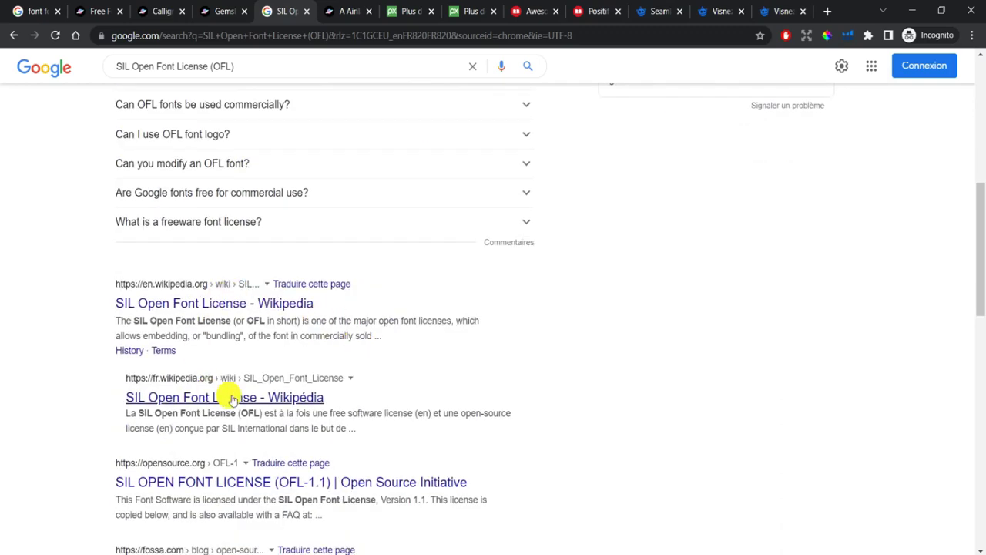
scroll(451, 392, "down", 2)
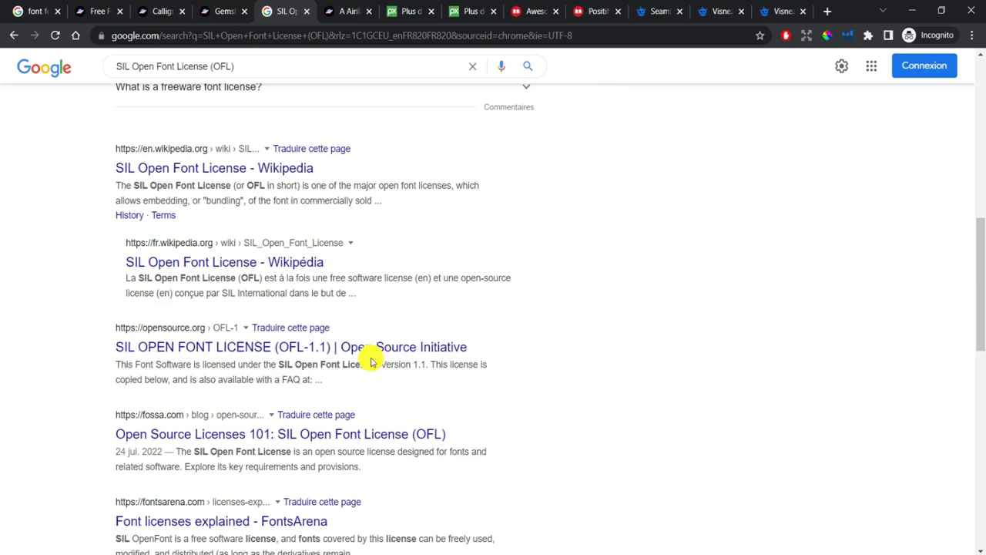
scroll(231, 362, "down", 3)
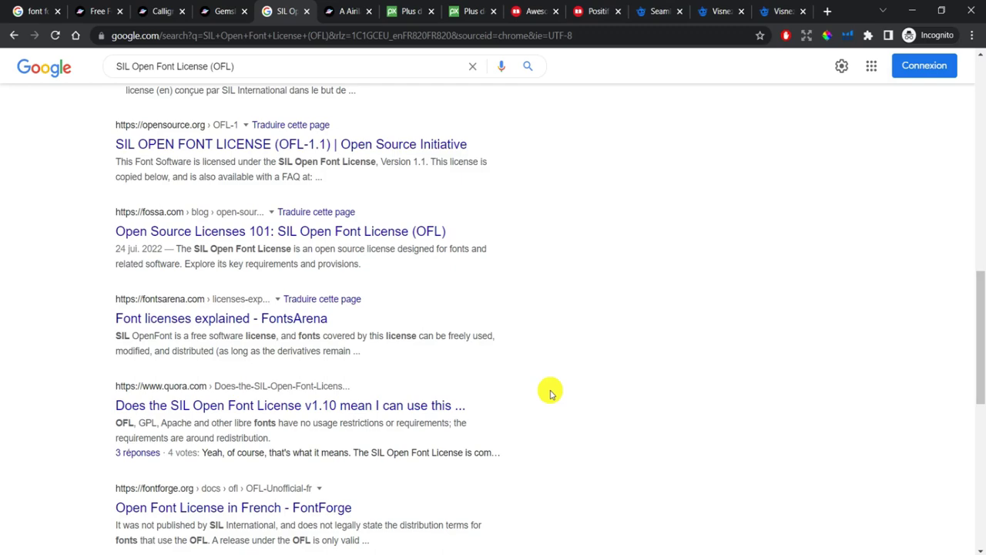
scroll(549, 391, "up", 3)
scroll(548, 392, "up", 3)
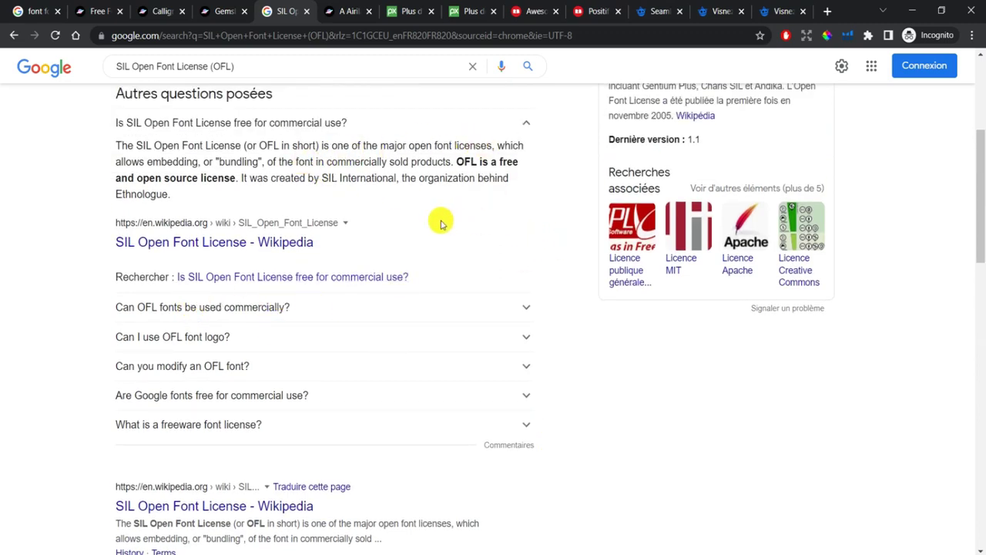
- Switch to the a Airilah Font page and open its '...' extra options
left_click(336, 12)
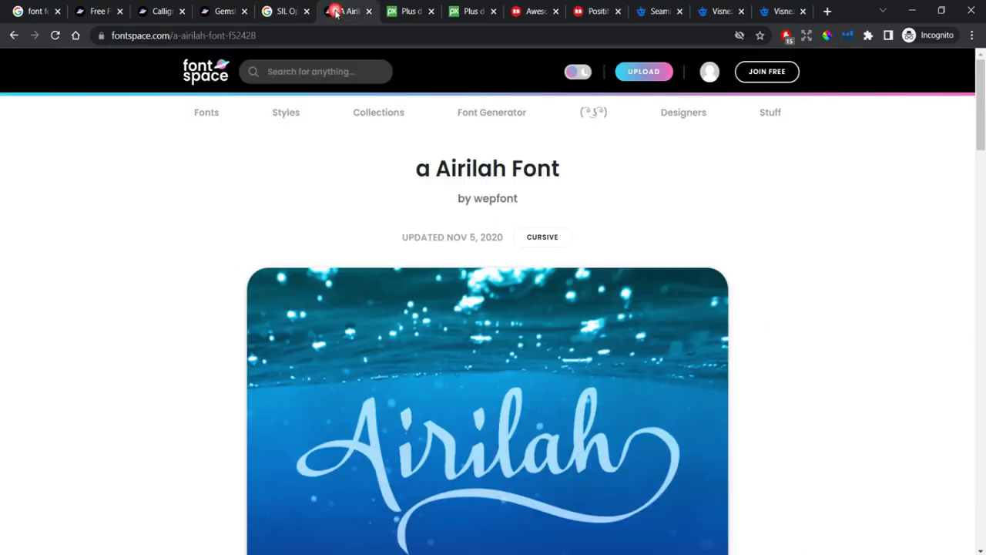
scroll(173, 340, "down", 2)
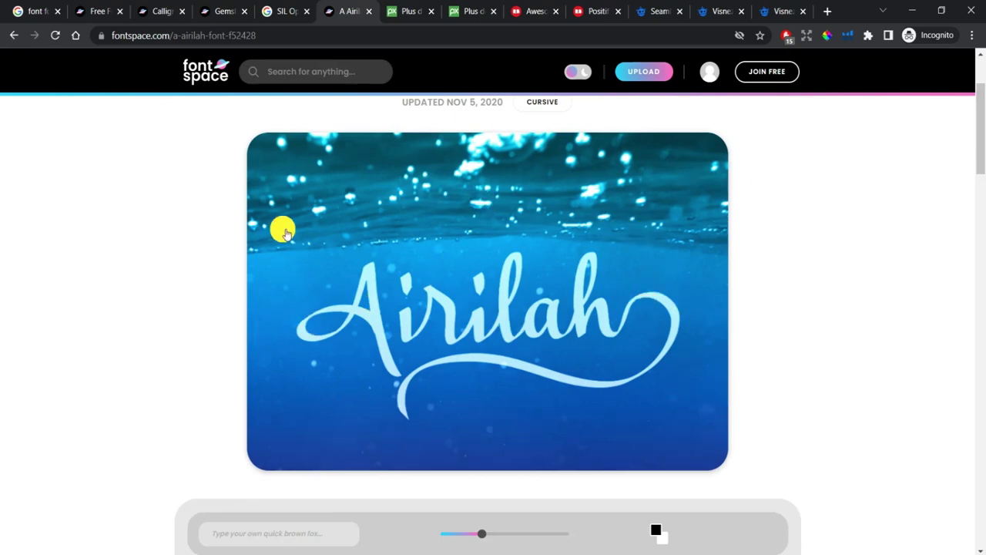
scroll(223, 377, "down", 3)
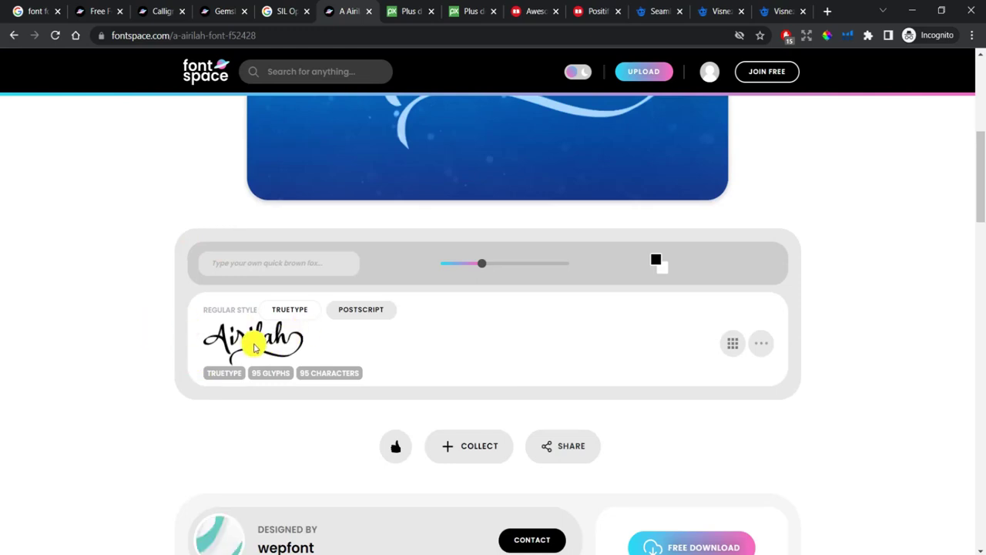
left_click(761, 345)
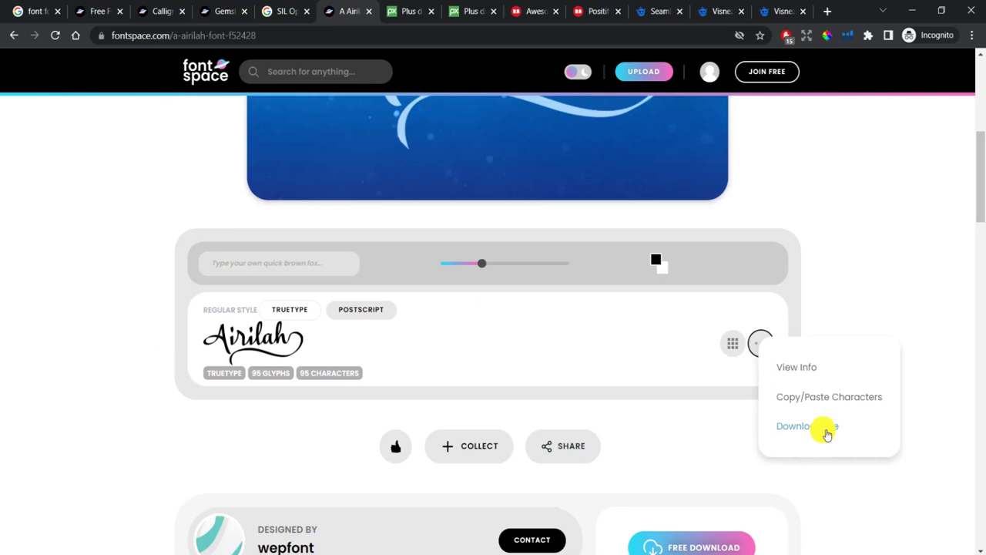
- Download the Airilah font file and install it through Windows Font Viewer
left_click(834, 255)
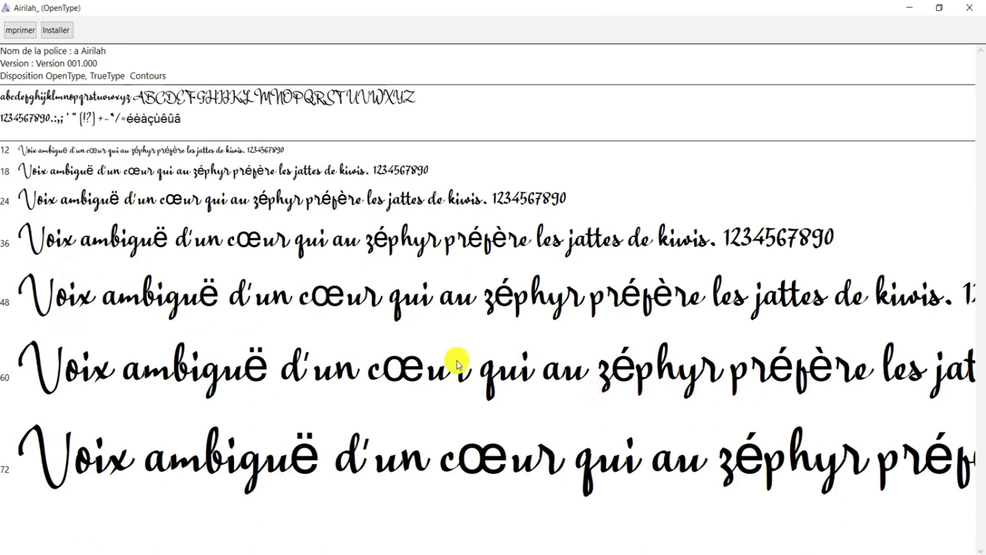
left_click(56, 32)
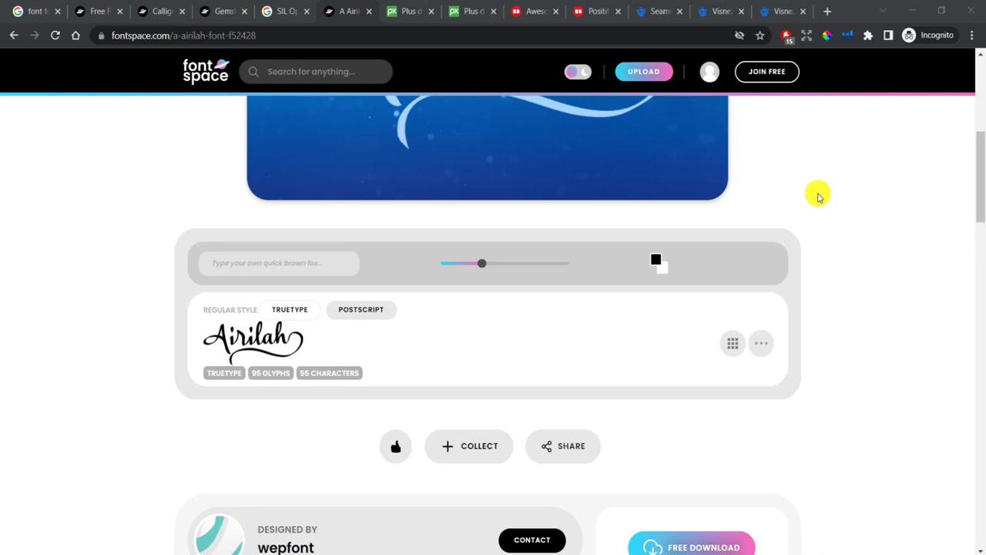
- Switch to Pixabay's 'quotes' search results listing 569 free images
left_click(406, 11)
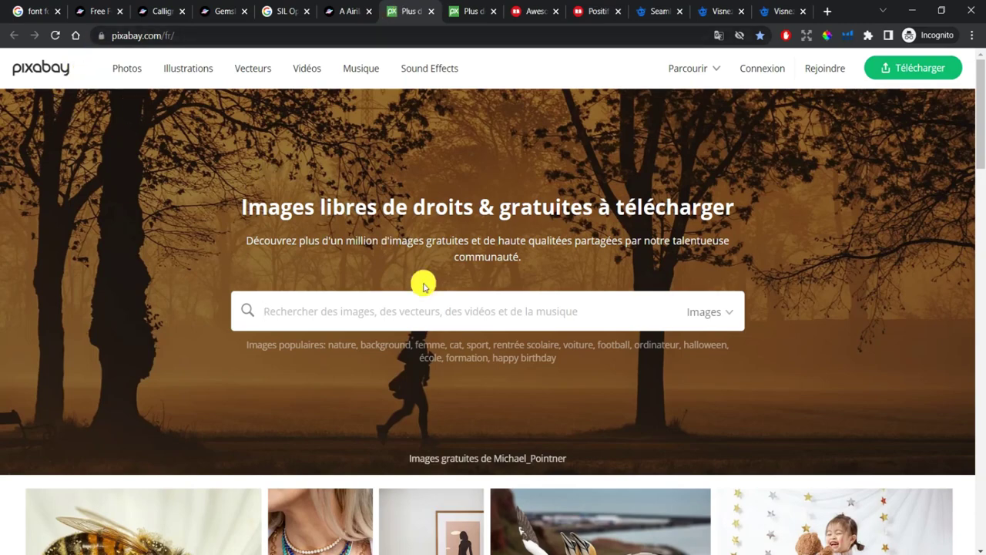
left_click(461, 10)
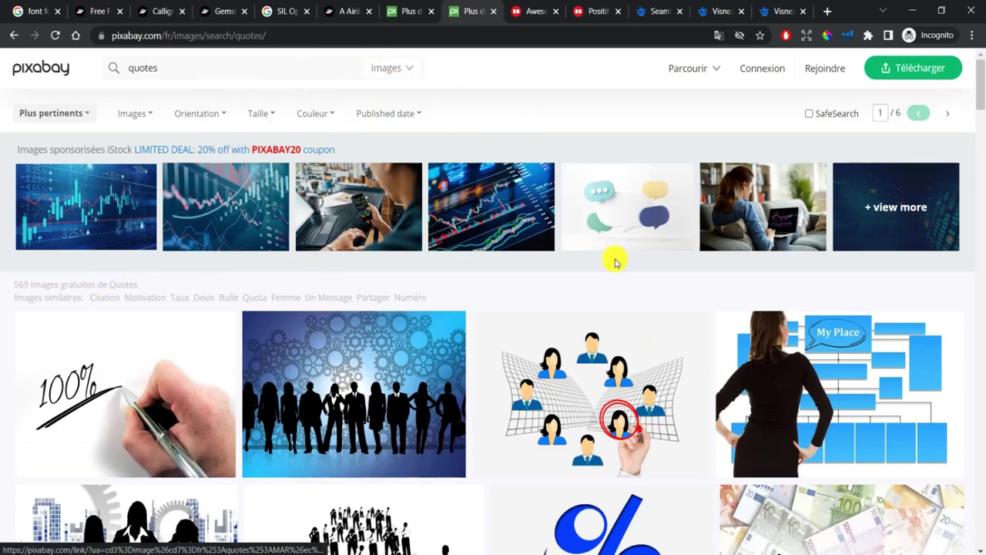
scroll(687, 266, "down", 1)
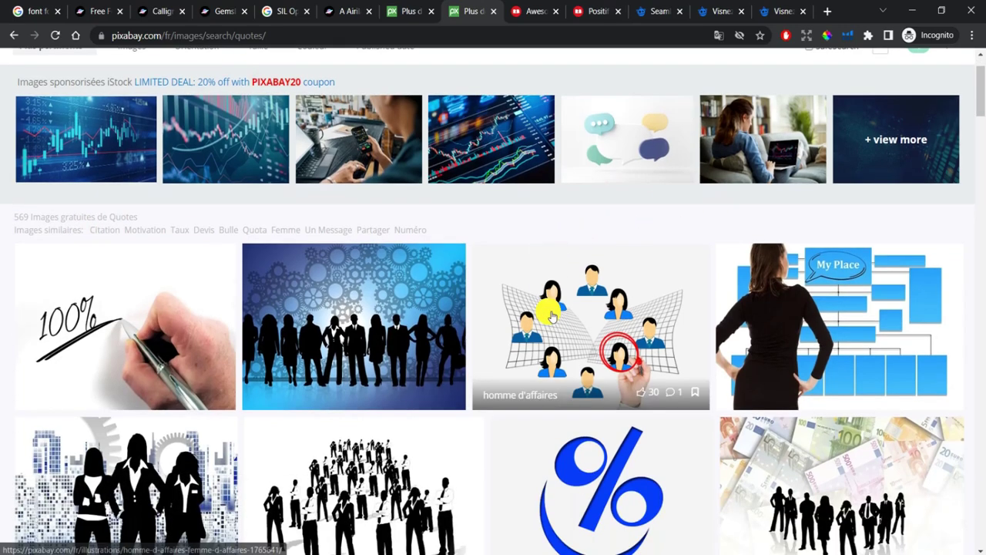
- Dismiss Redbubble's membership offer and open the positif quotes poster results
left_click(530, 11)
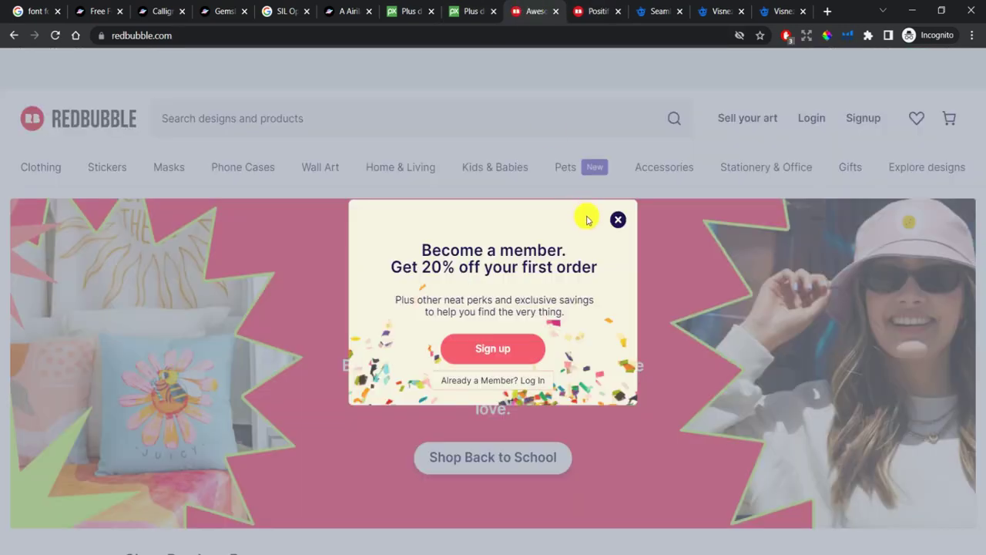
left_click(621, 220)
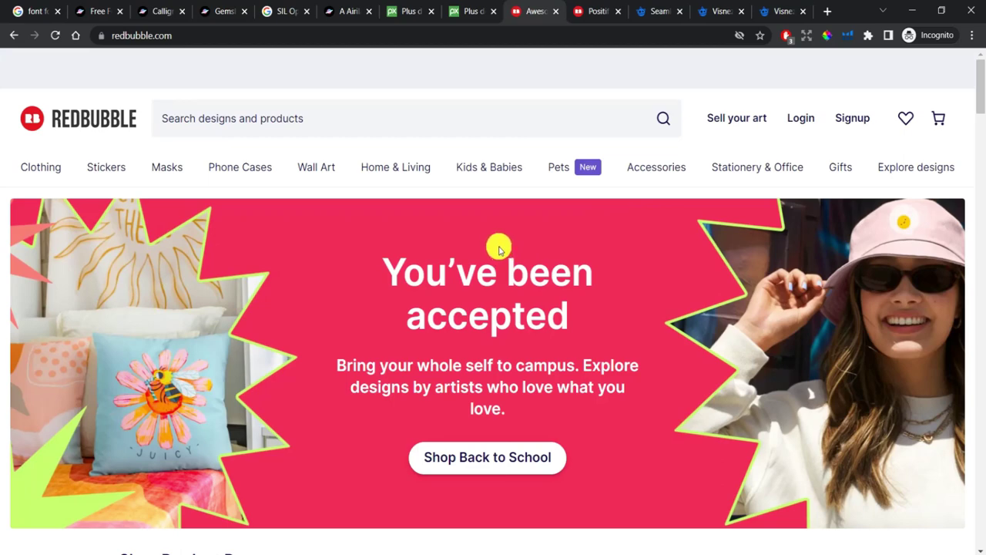
left_click(586, 14)
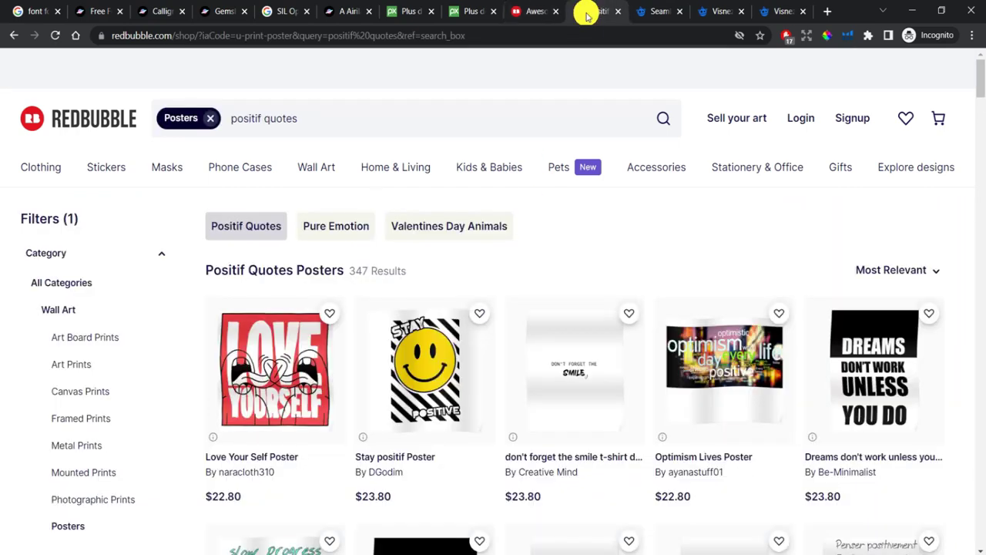
mouse_move(396, 168)
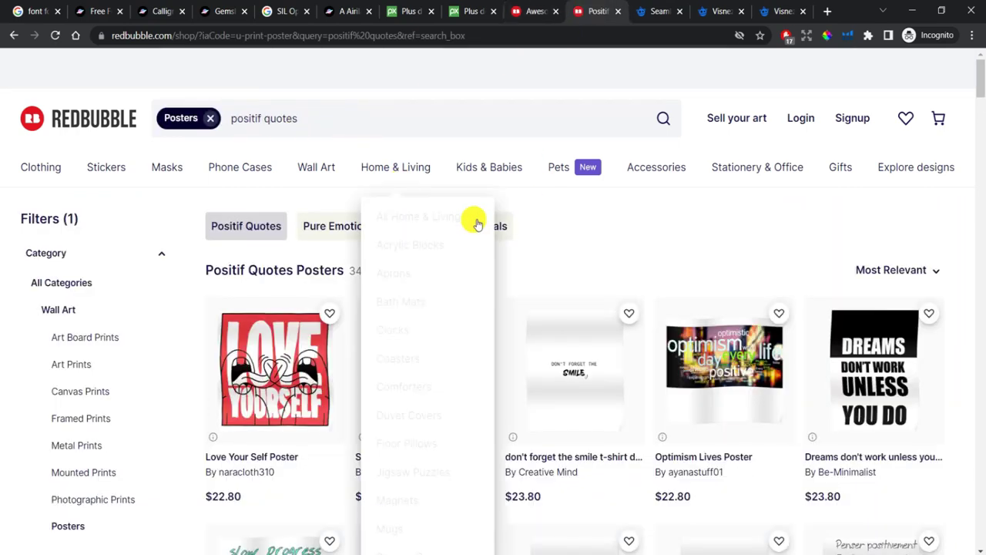
scroll(686, 236, "down", 1)
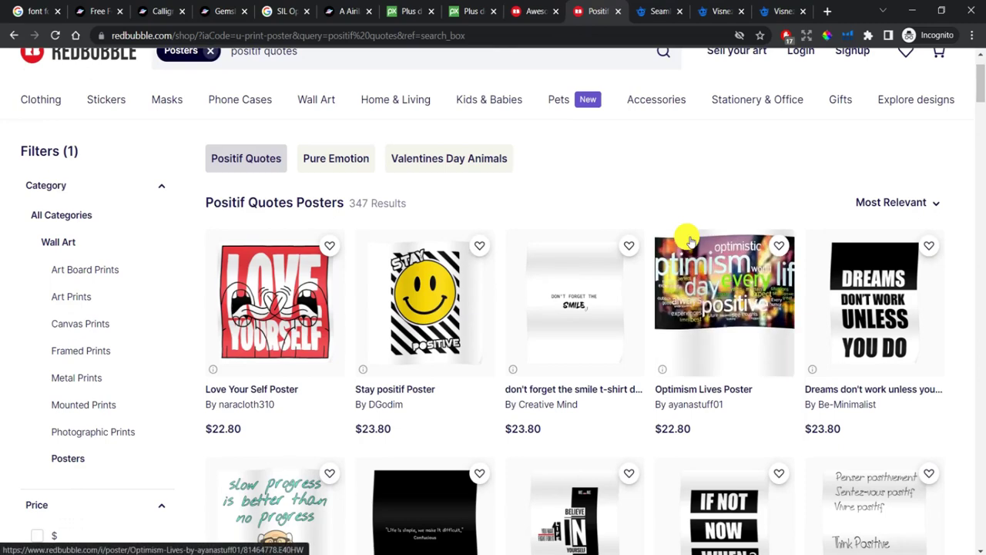
- Browse the posters priced around $23.80, then return to the Pixabay home page
scroll(626, 199, "down", 2)
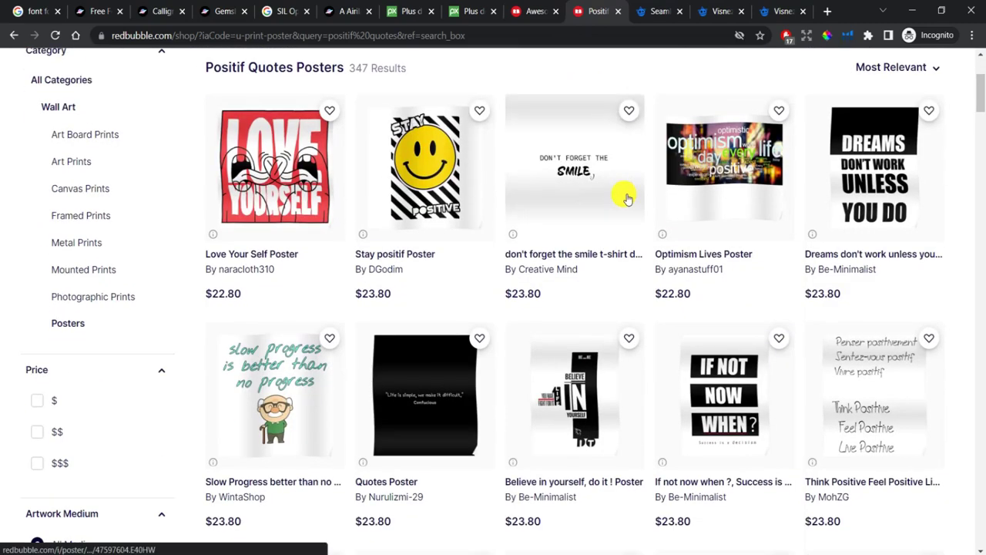
scroll(625, 199, "down", 2)
scroll(626, 199, "down", 2)
scroll(625, 199, "down", 1)
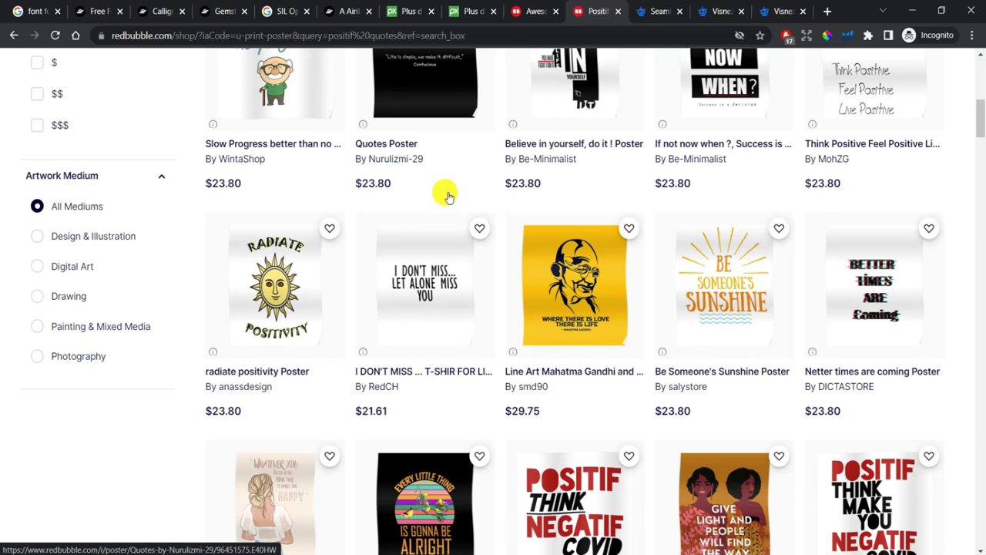
left_click(408, 9)
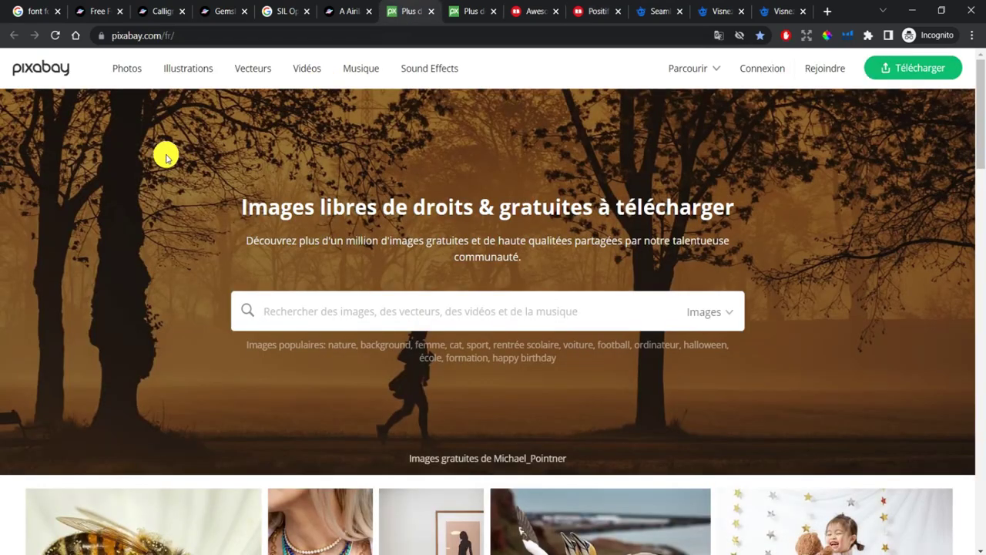
- Browse far down the Pixabay quote image results, then bring up Freepik's seamless pattern results
left_click(459, 14)
scroll(495, 227, "down", 2)
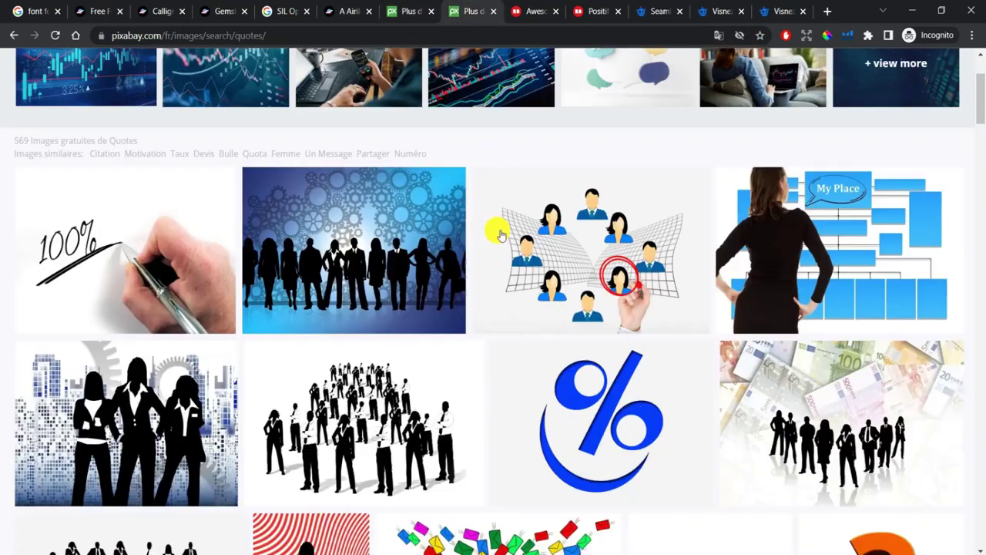
scroll(497, 230, "down", 4)
scroll(500, 233, "down", 4)
scroll(499, 235, "down", 6)
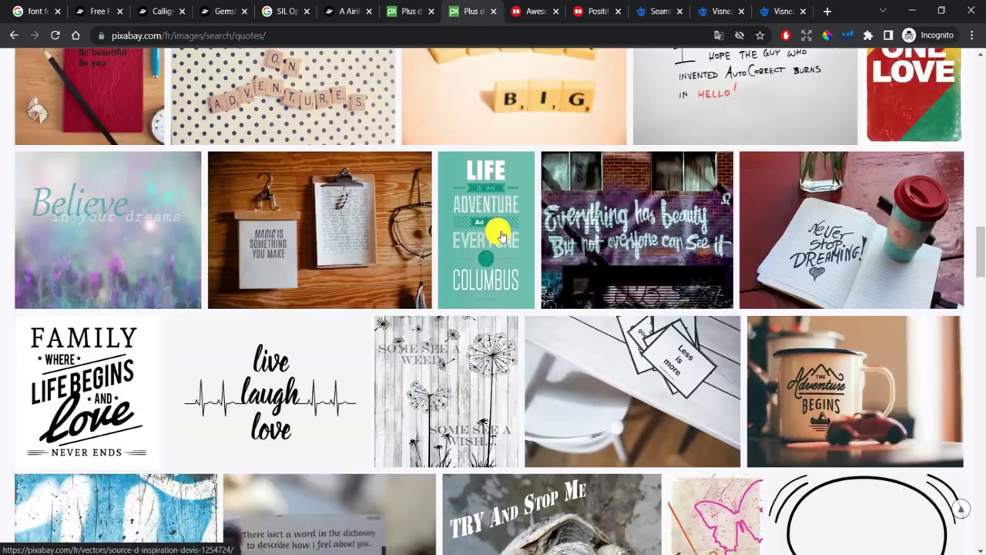
scroll(499, 236, "down", 4)
scroll(499, 235, "down", 2)
scroll(499, 235, "down", 1)
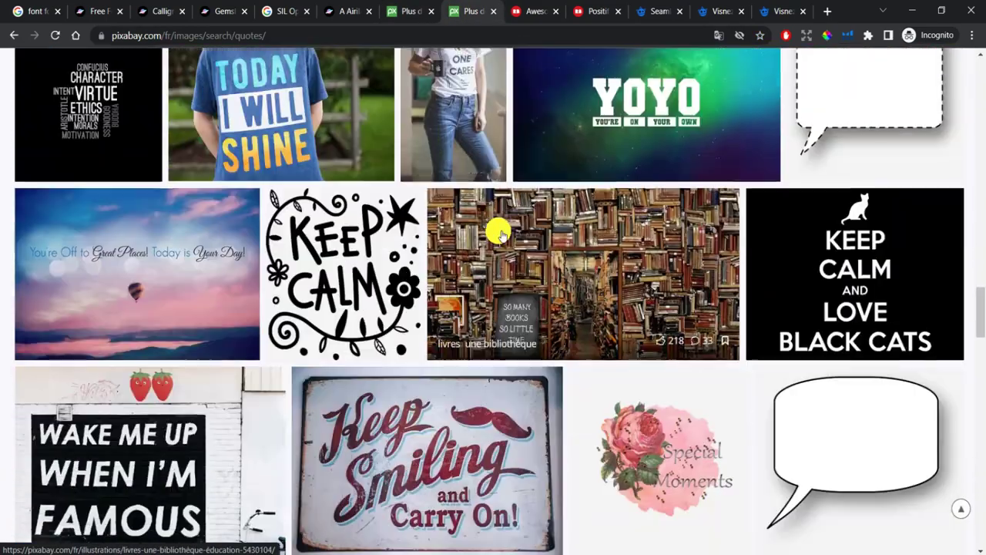
scroll(498, 227, "up", 2)
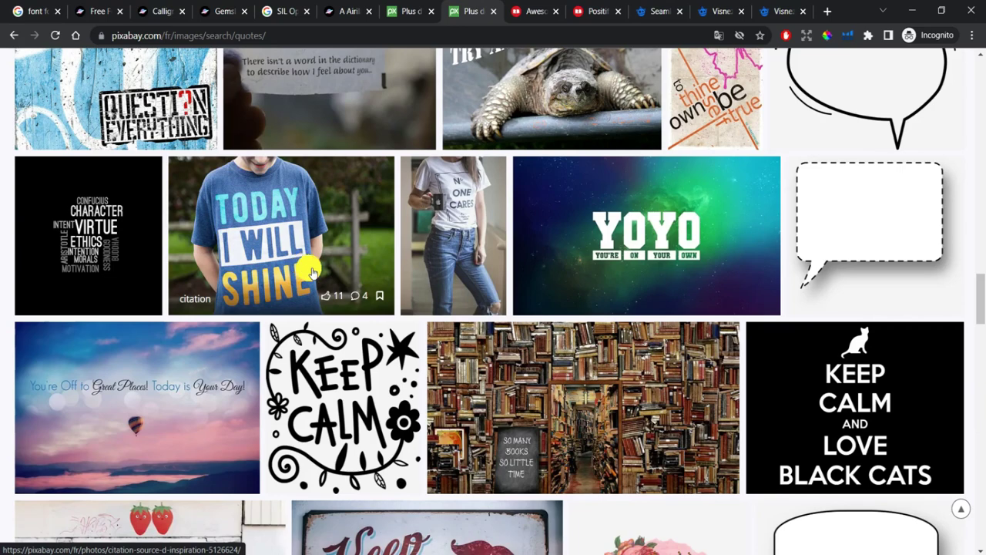
left_click(657, 11)
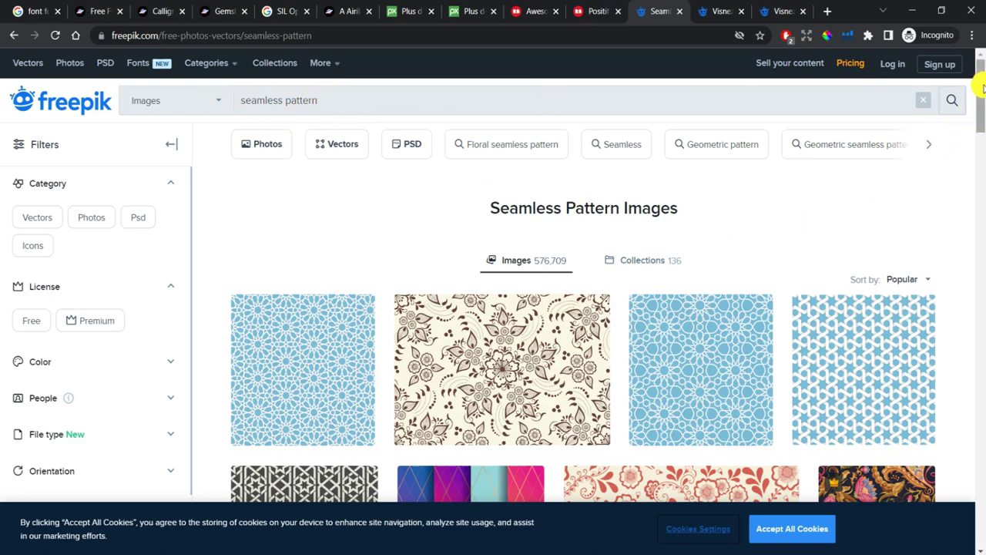
- Scroll Freepik's 'seamless pattern' image results to the Next page button ending page 1 of 200
left_click_drag(980, 75, 903, 97)
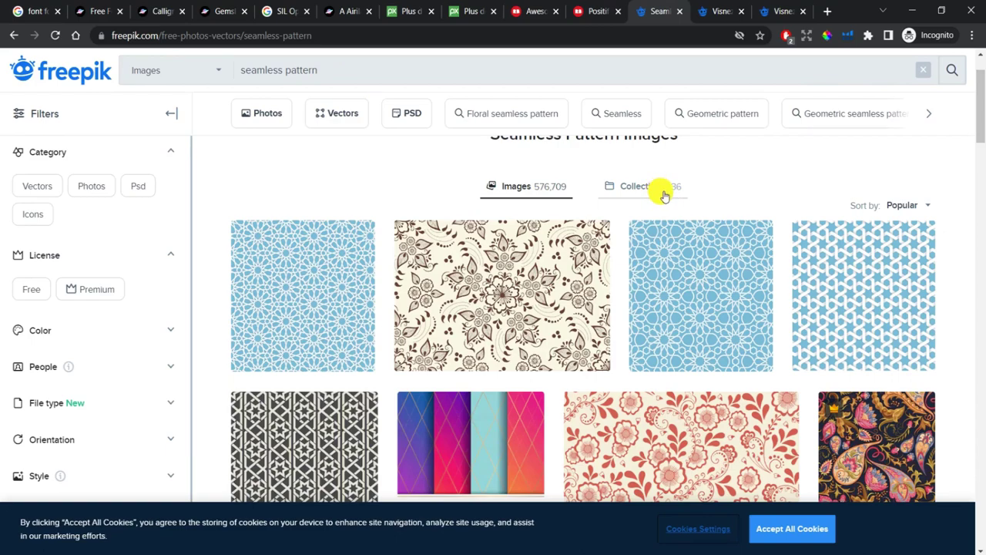
left_click_drag(981, 112, 984, 419)
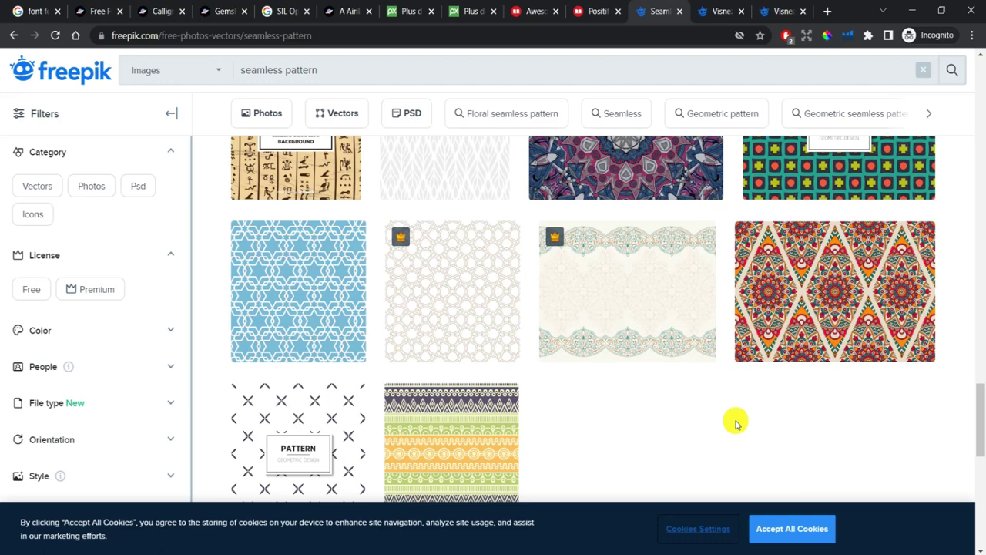
scroll(732, 421, "down", 2)
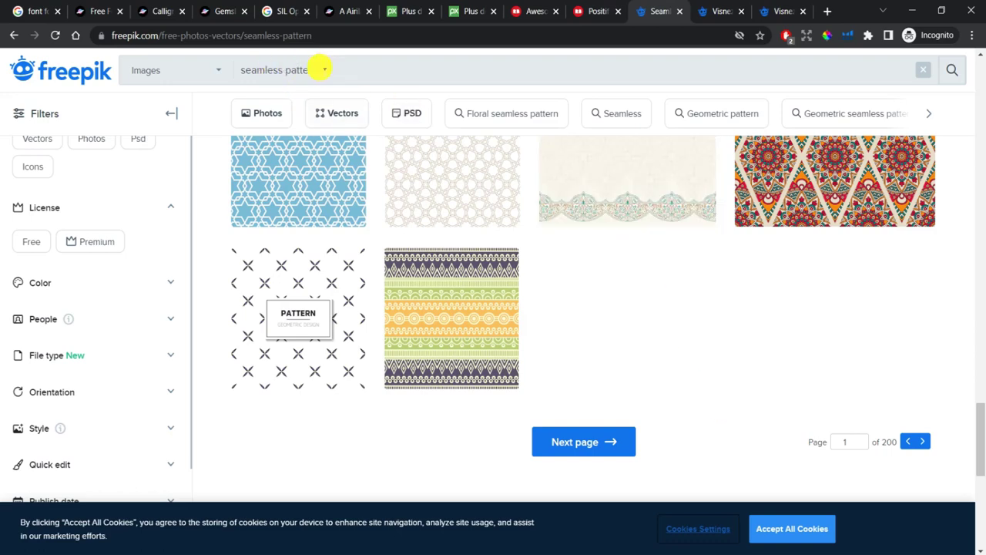
- Search Freepik for 'floral' seamless patterns and scroll through the flower pattern results
left_click(262, 74)
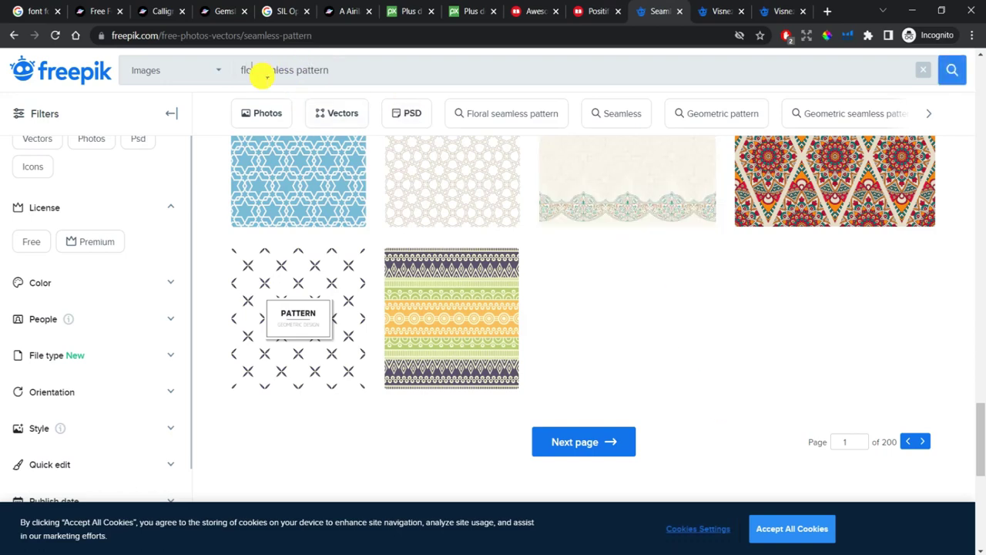
type("floral")
key("Return")
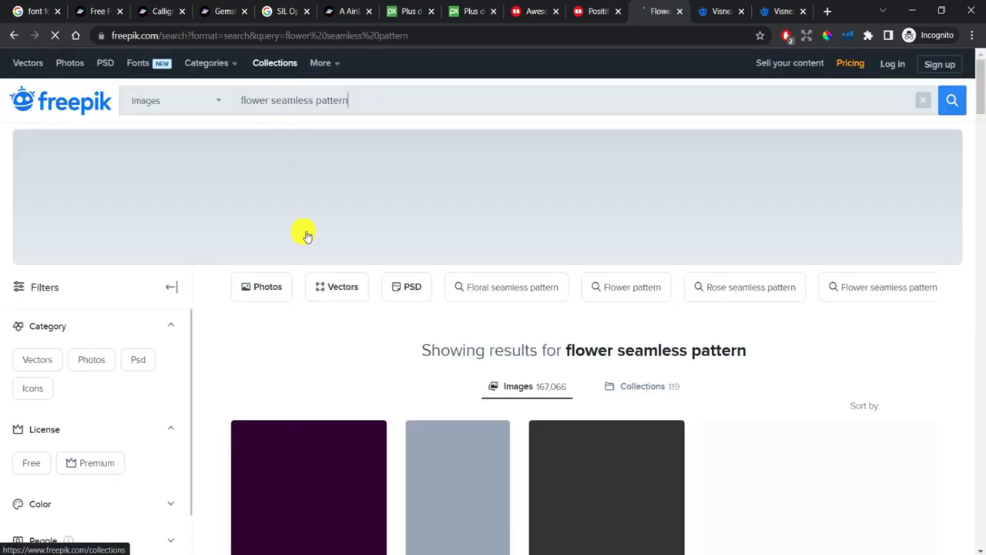
scroll(307, 351, "down", 1)
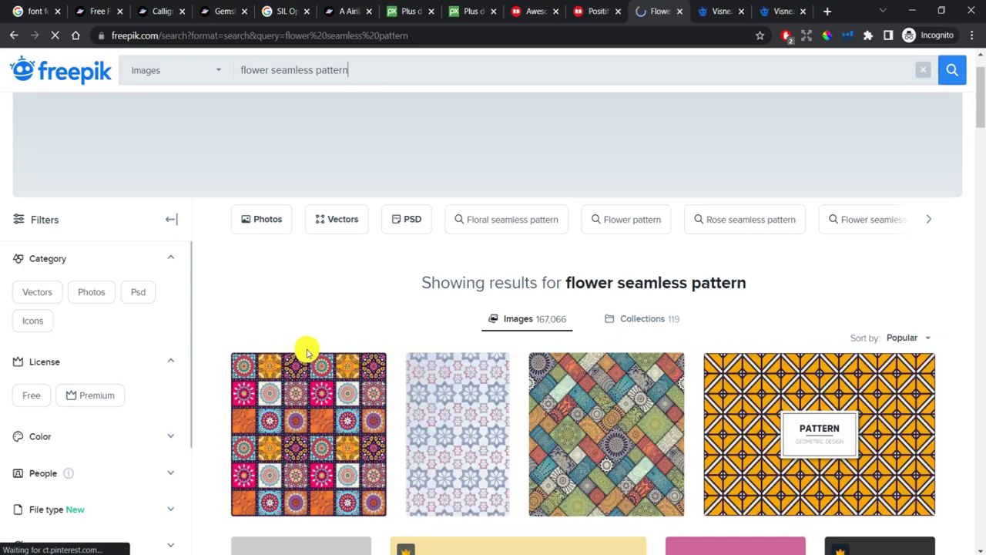
scroll(307, 342, "down", 2)
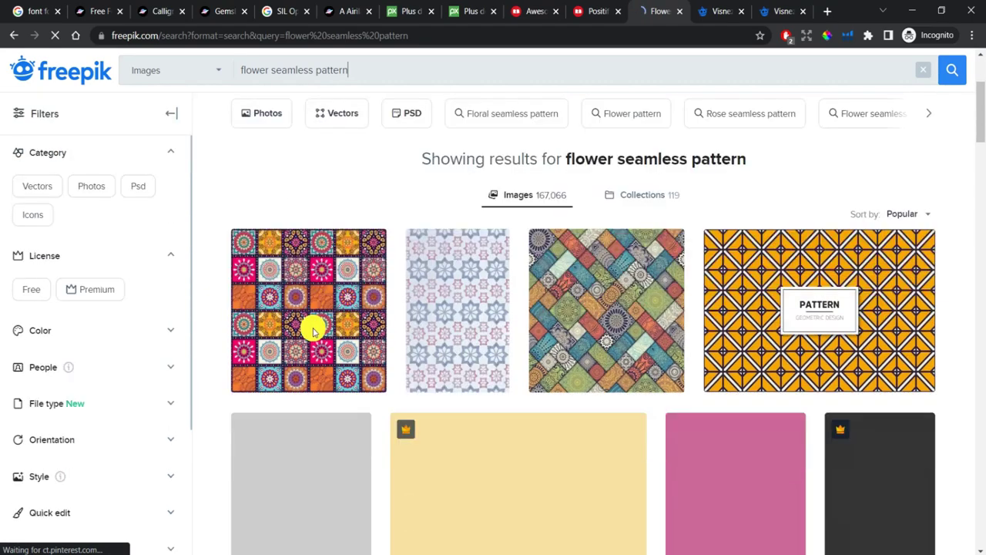
scroll(314, 332, "down", 5)
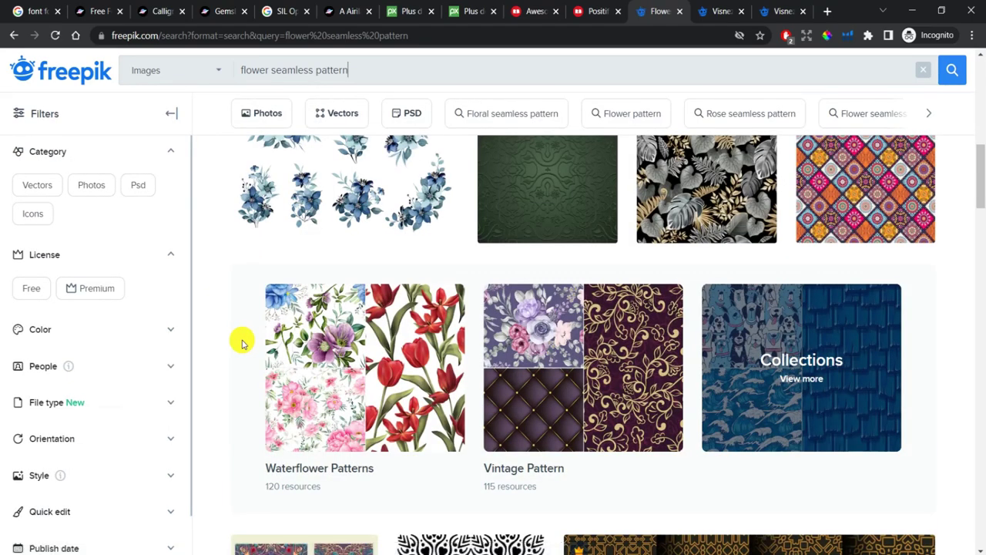
scroll(241, 343, "down", 1)
scroll(238, 339, "down", 1)
scroll(238, 340, "down", 1)
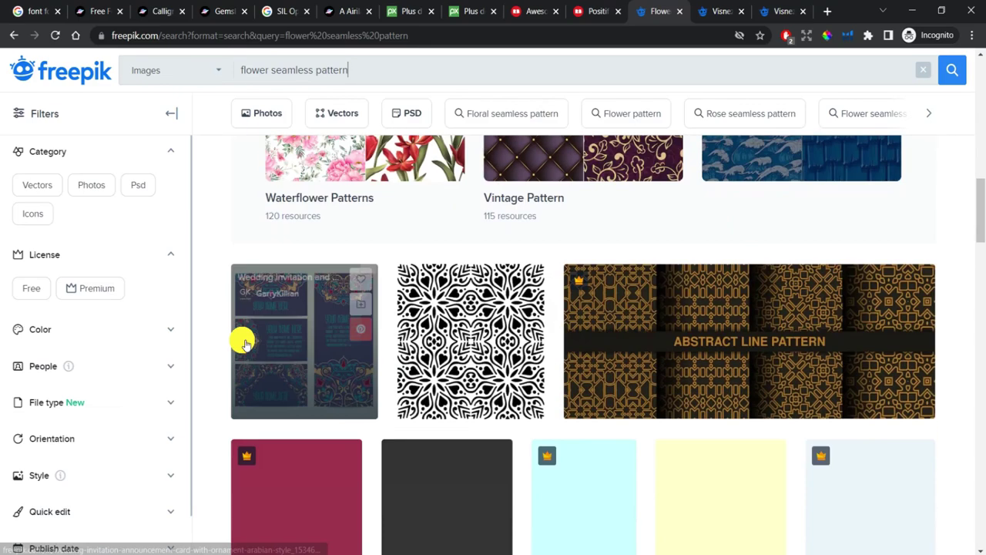
- Browse the pattern author's portfolio and open the Ethnic floral seamless pattern preview
left_click(713, 12)
scroll(591, 324, "down", 4)
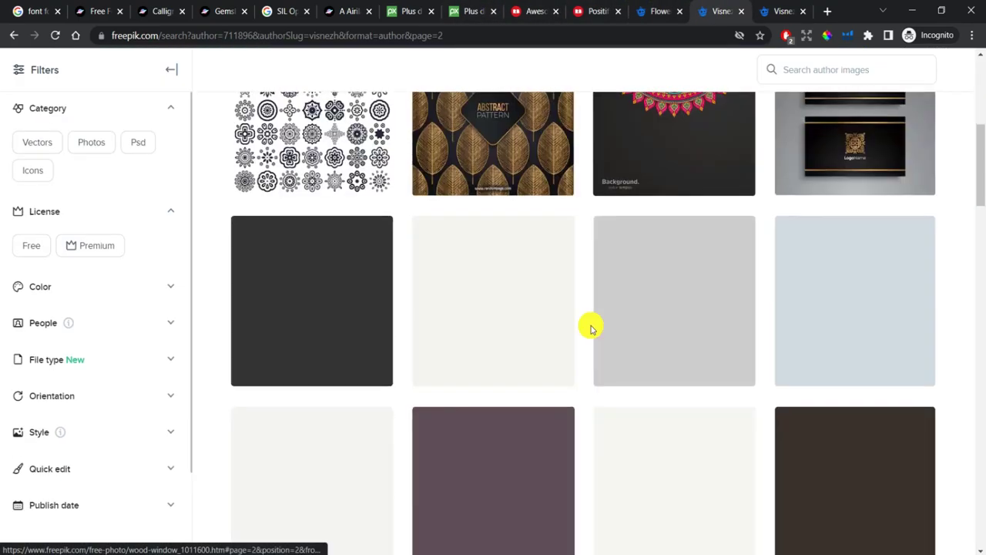
scroll(556, 299, "up", 3)
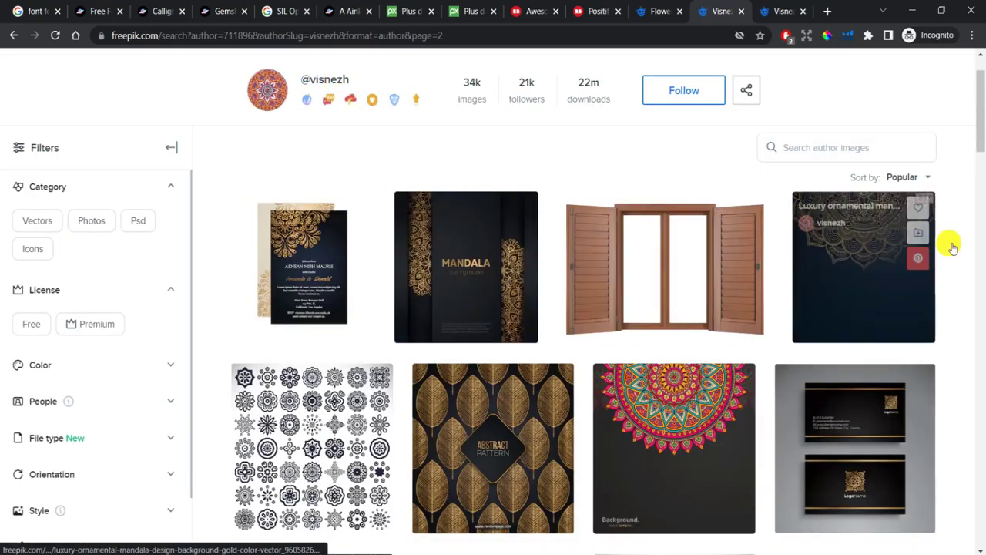
left_click_drag(981, 103, 984, 256)
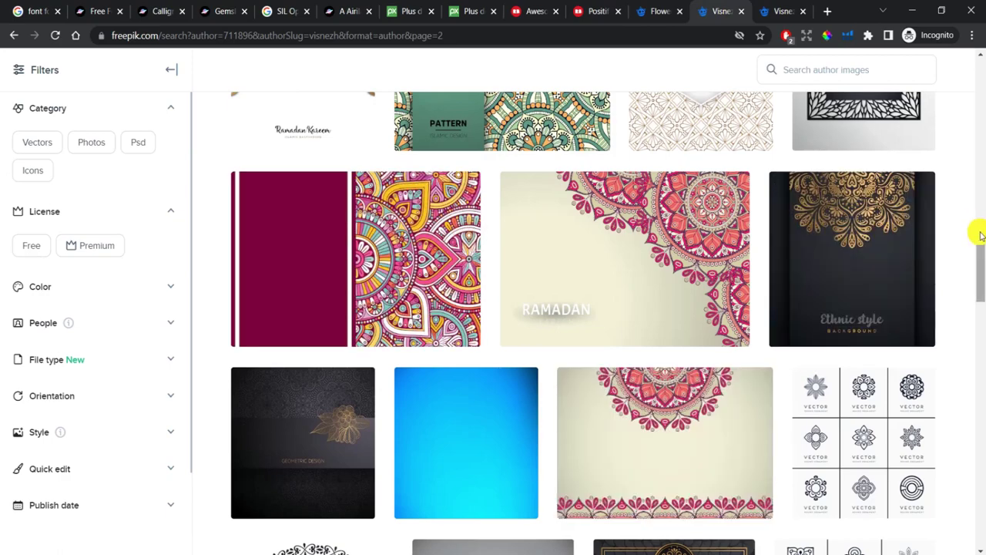
left_click_drag(978, 226, 972, 373)
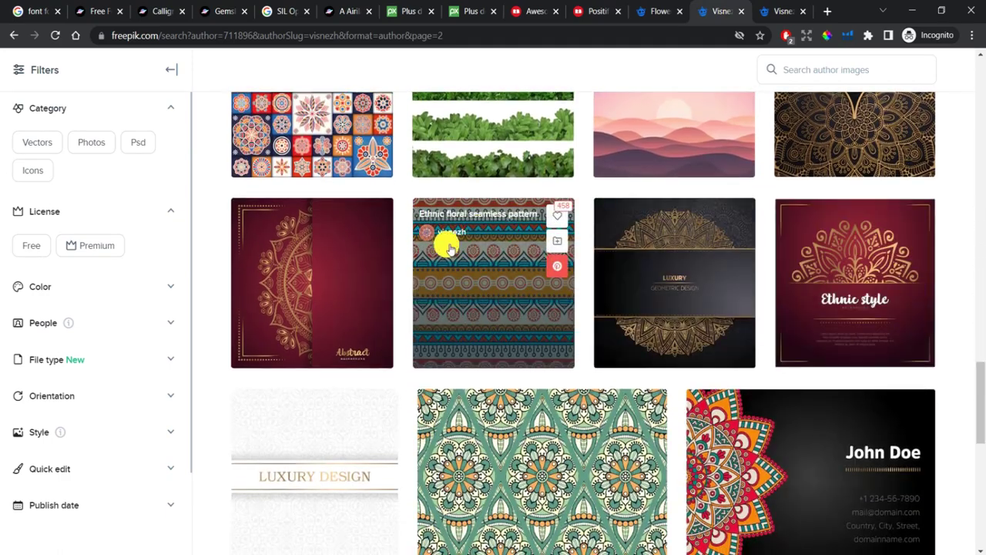
left_click(497, 306)
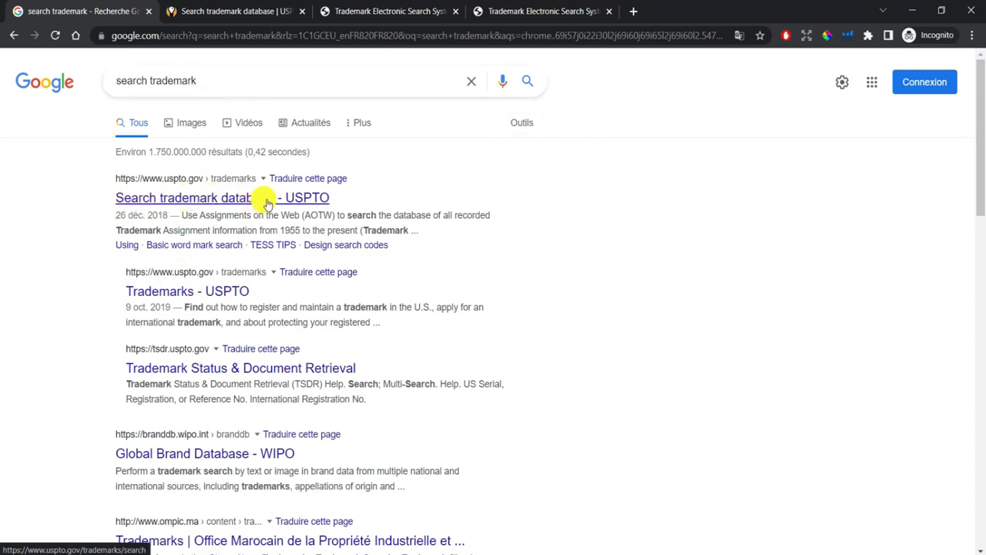
- Open the TESS Basic Word Mark Search with 'today i will shine' as the term and check Field options
left_click(215, 14)
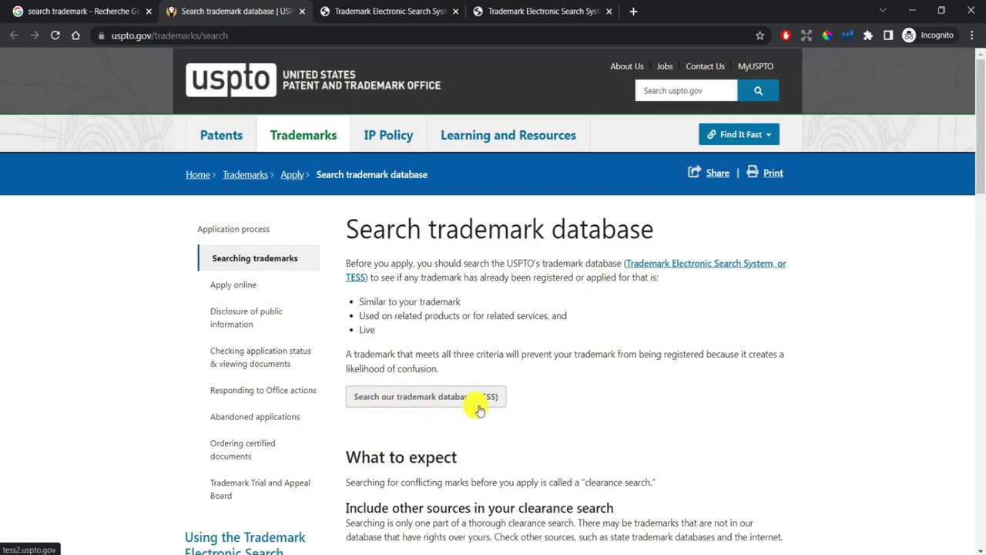
left_click(389, 12)
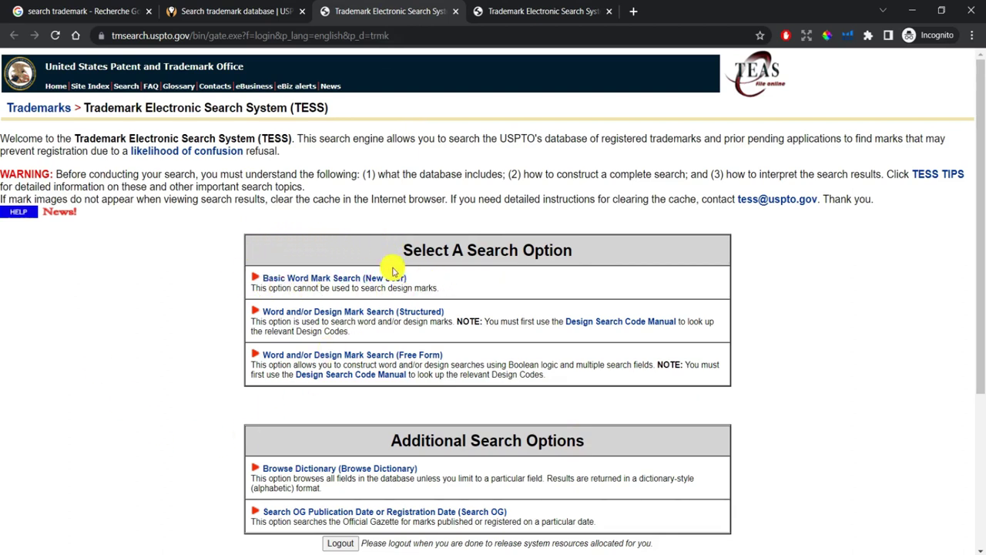
left_click(341, 285)
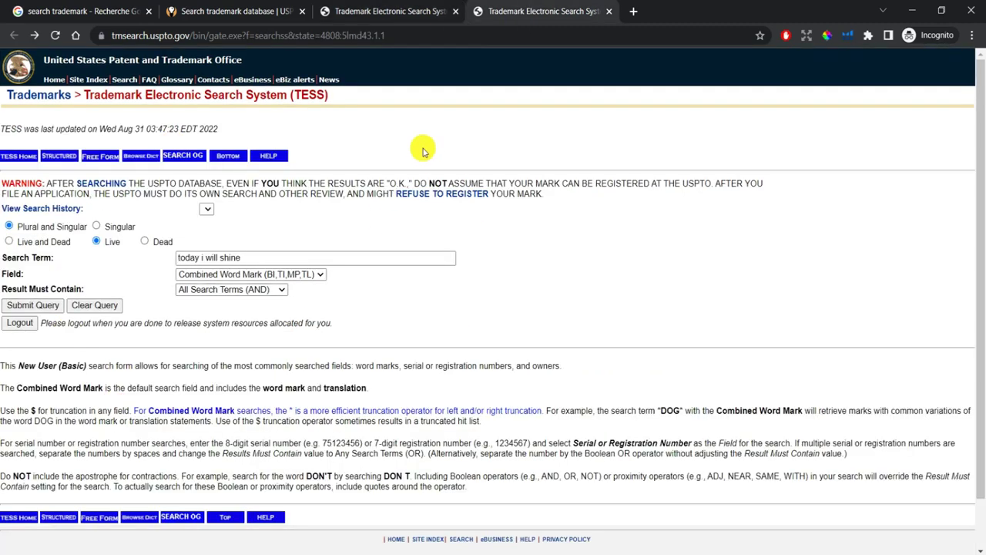
left_click_drag(254, 260, 174, 260)
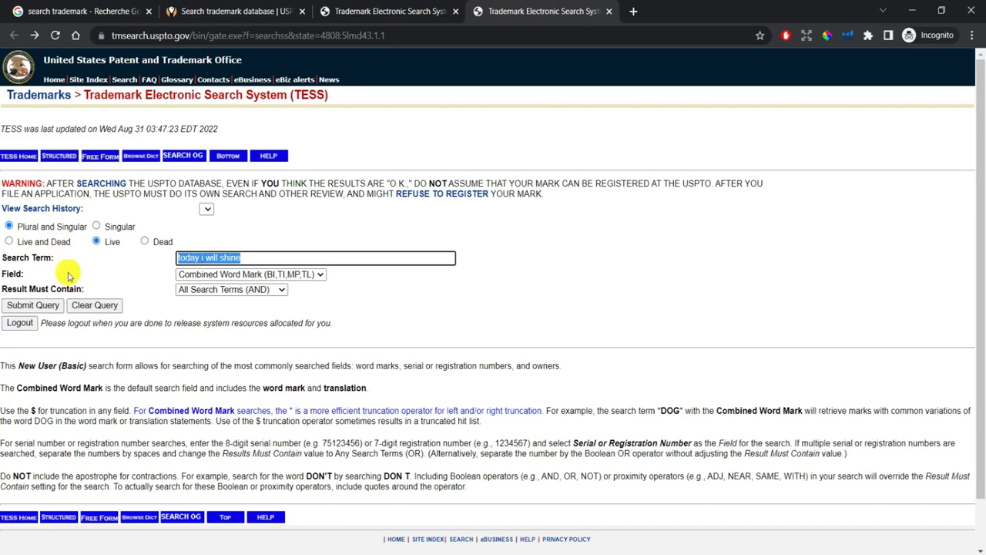
left_click(321, 276)
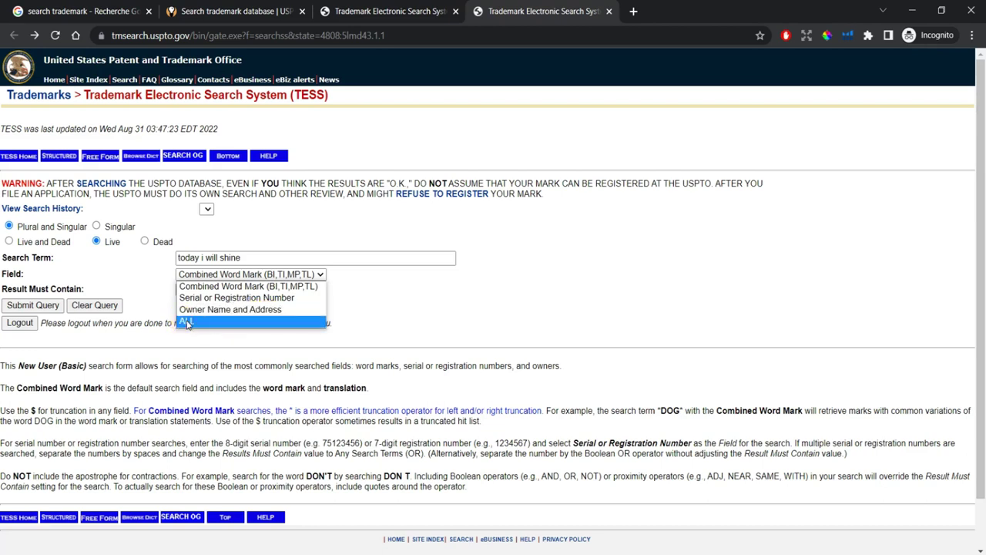
- Search TESS for 'today i will shine' in ALL fields, requiring All Search Terms (AND)
left_click(182, 322)
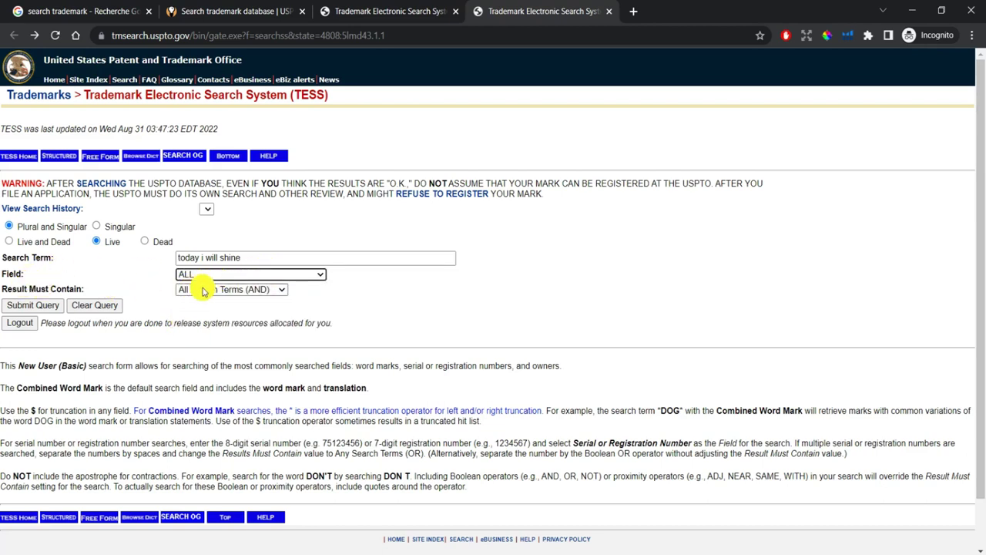
left_click(277, 290)
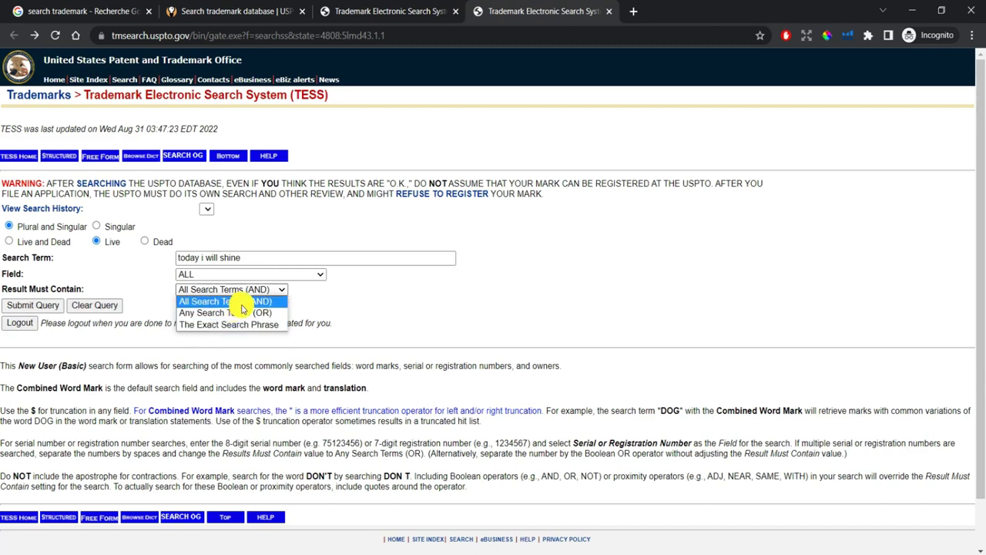
left_click(242, 306)
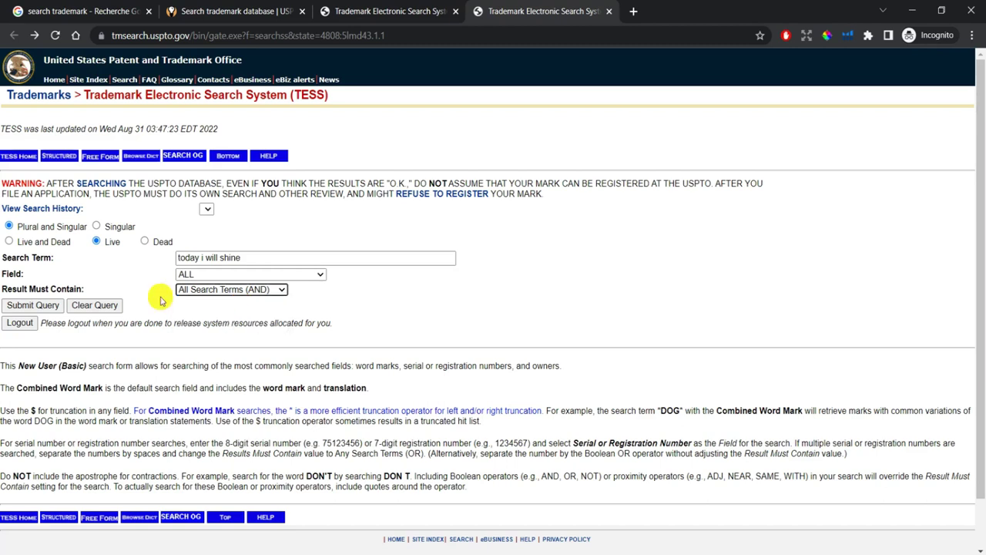
left_click(24, 307)
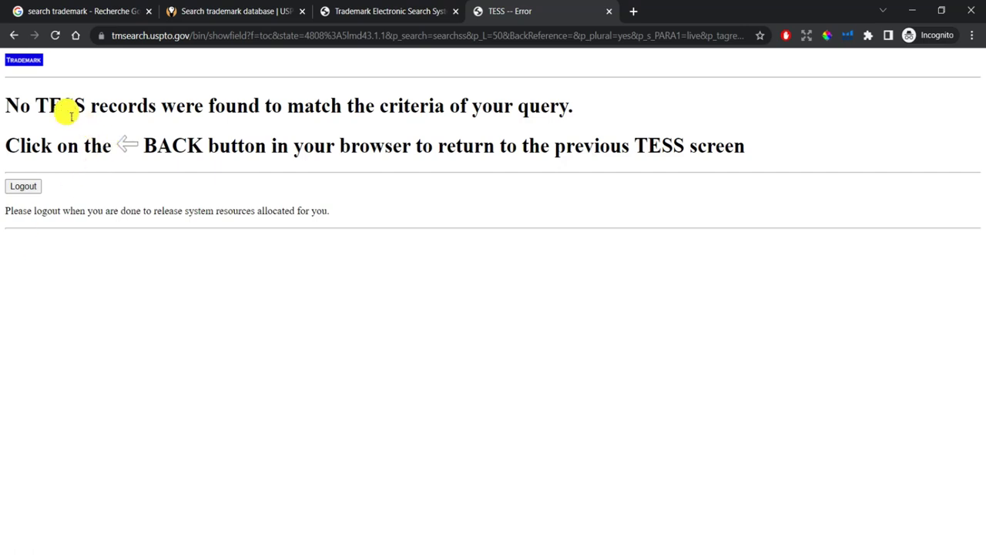
- Highlight the 'No TESS records were found' message and go back to the search form
double_click(15, 105)
mouse_move(53, 112)
left_mouse_down()
mouse_move(273, 107)
mouse_move(261, 107)
left_mouse_up()
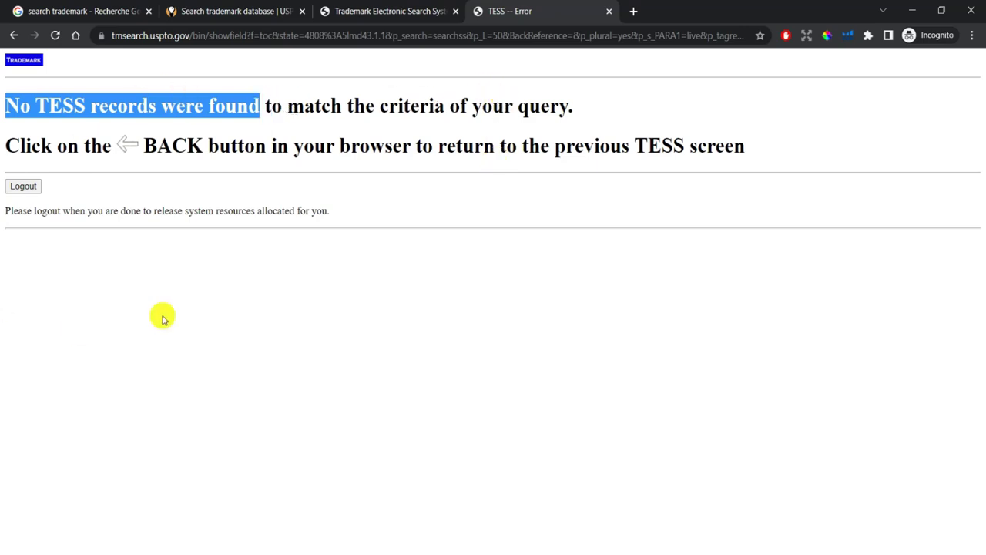
left_click(14, 35)
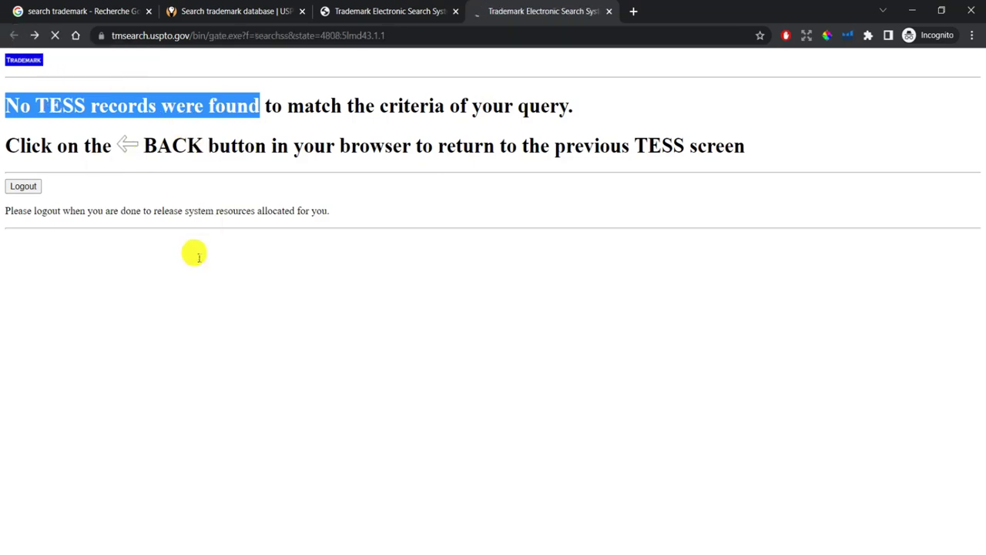
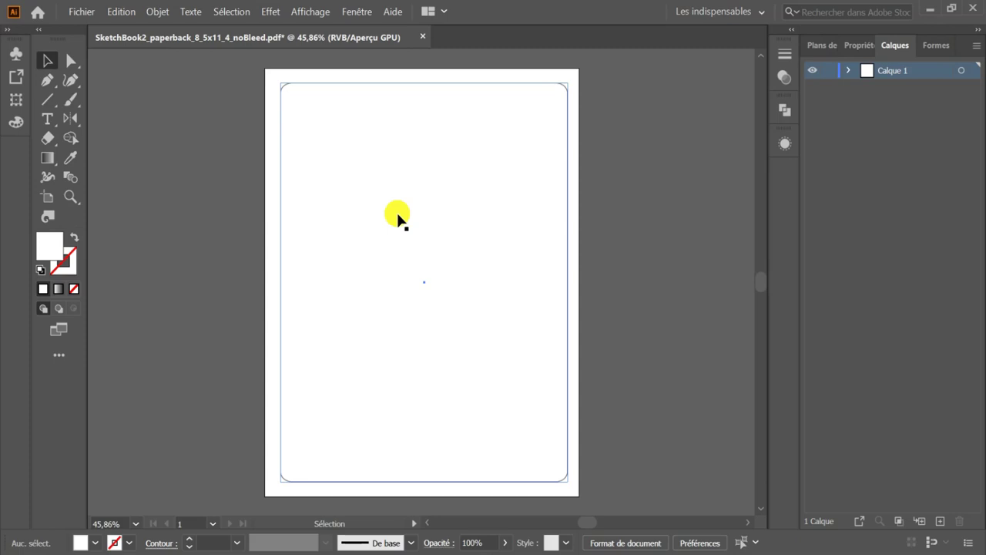
- Add a text line reading 'Today' in the upper-left of the page, replacing the Lorem ipsum placeholder
left_click(125, 80)
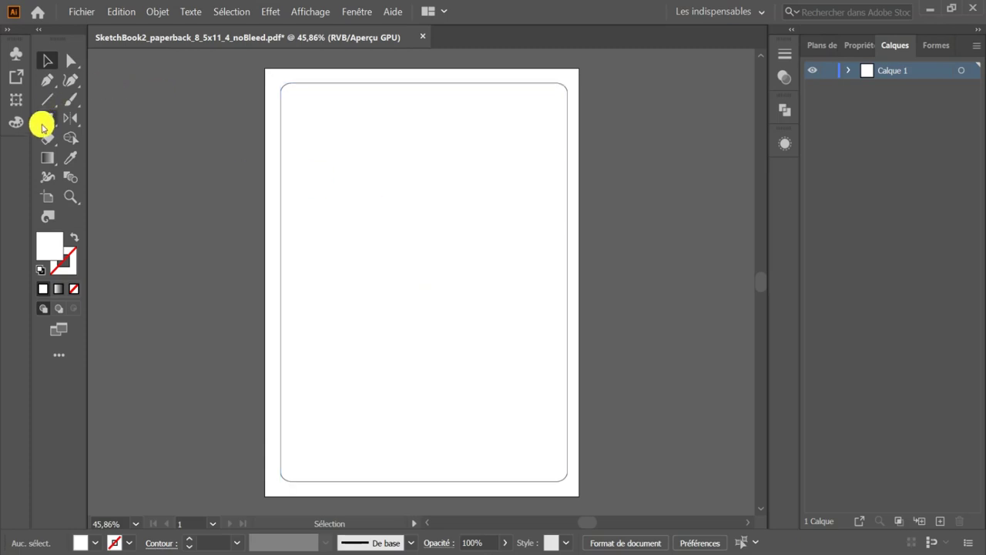
left_click(47, 118)
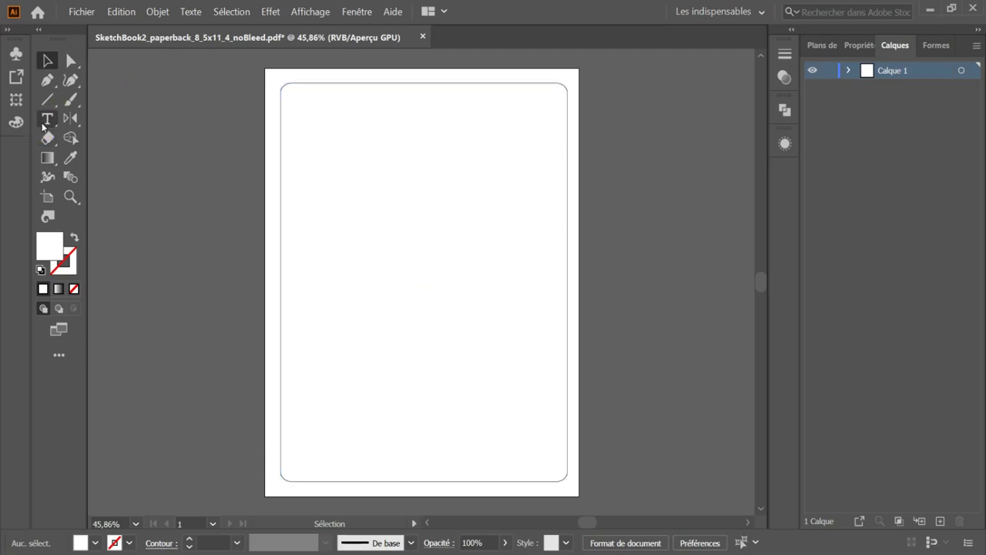
left_click(361, 212)
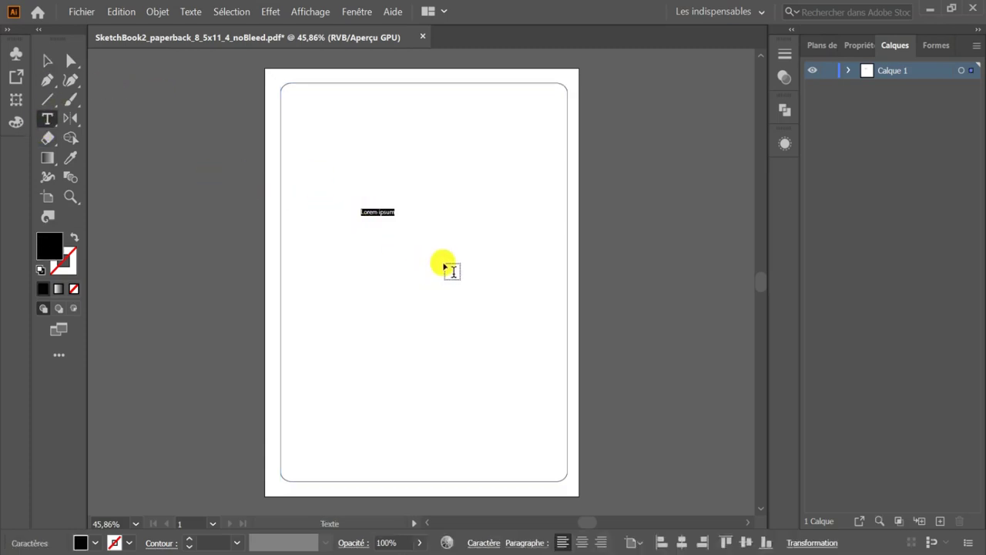
key("BackSpace")
type("Tod")
type("ay")
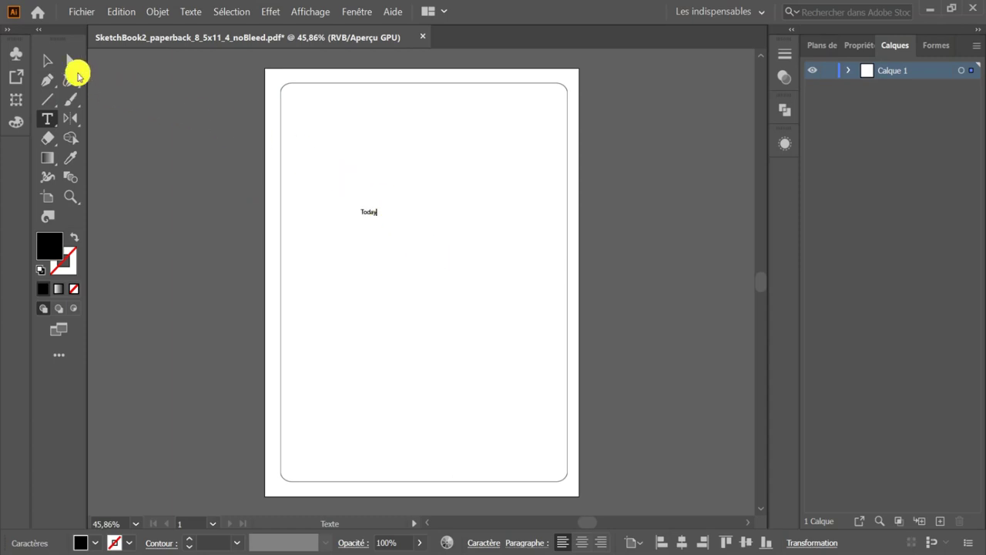
left_click(47, 60)
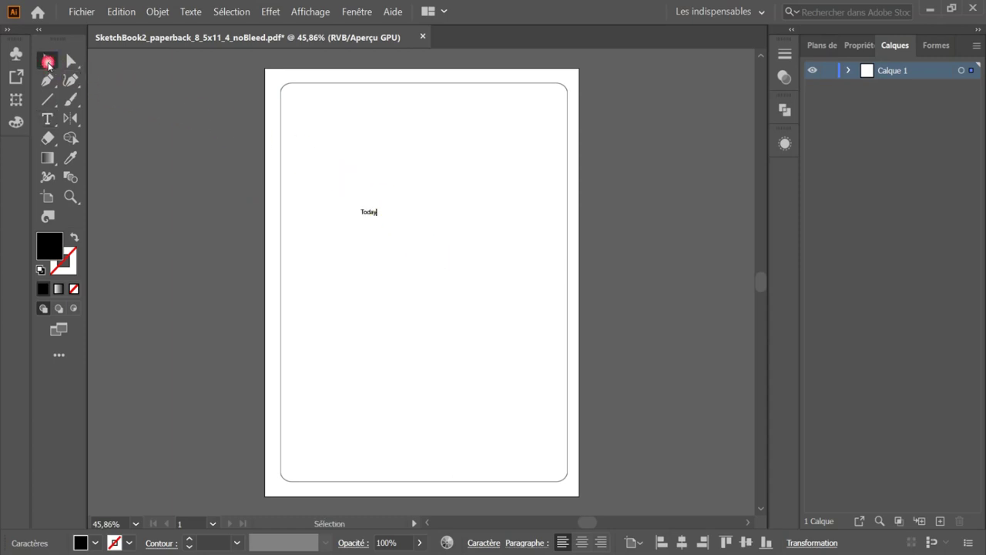
- Enlarge 'Today' to 180 pt and move it left across the top of the page
left_click(858, 51)
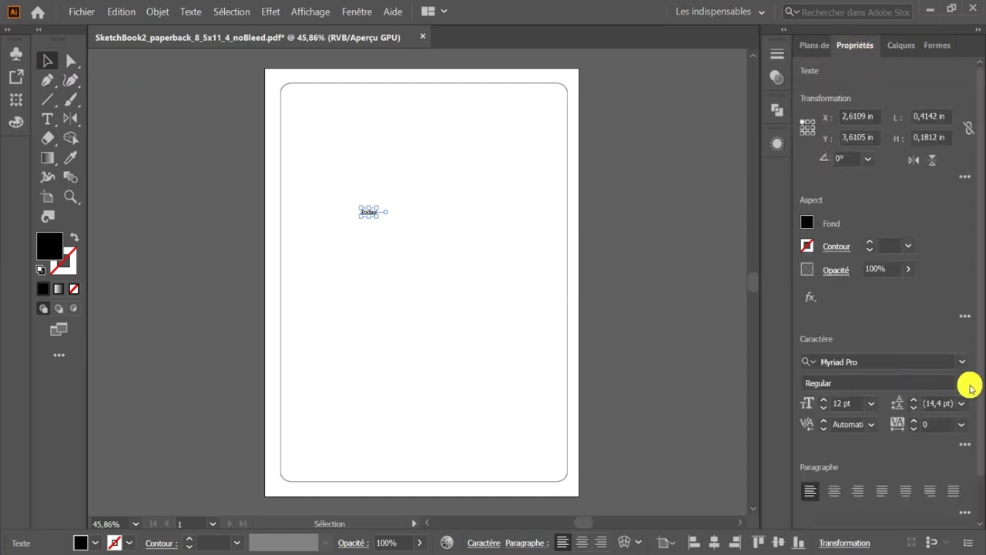
left_click(837, 403)
left_click(831, 407)
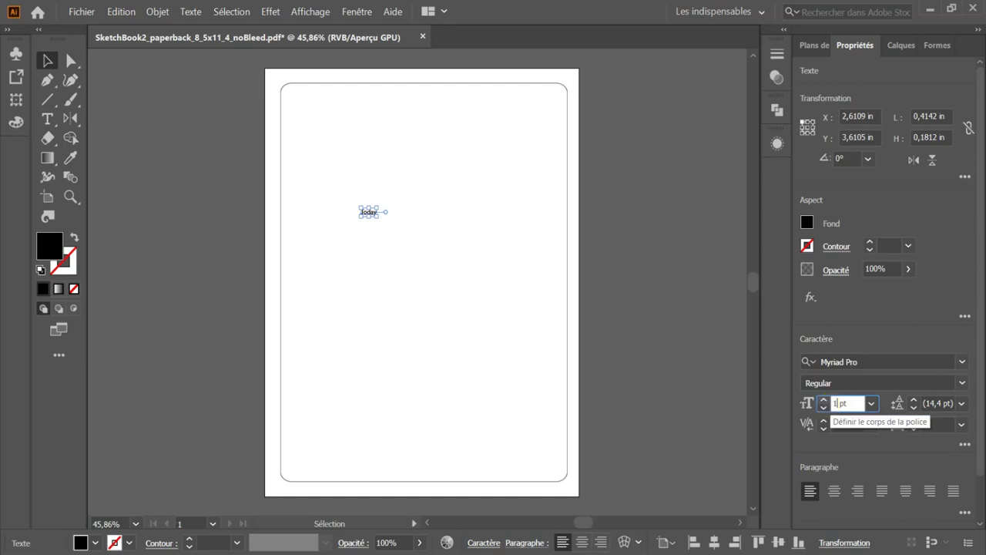
left_click(830, 406)
left_click(831, 406)
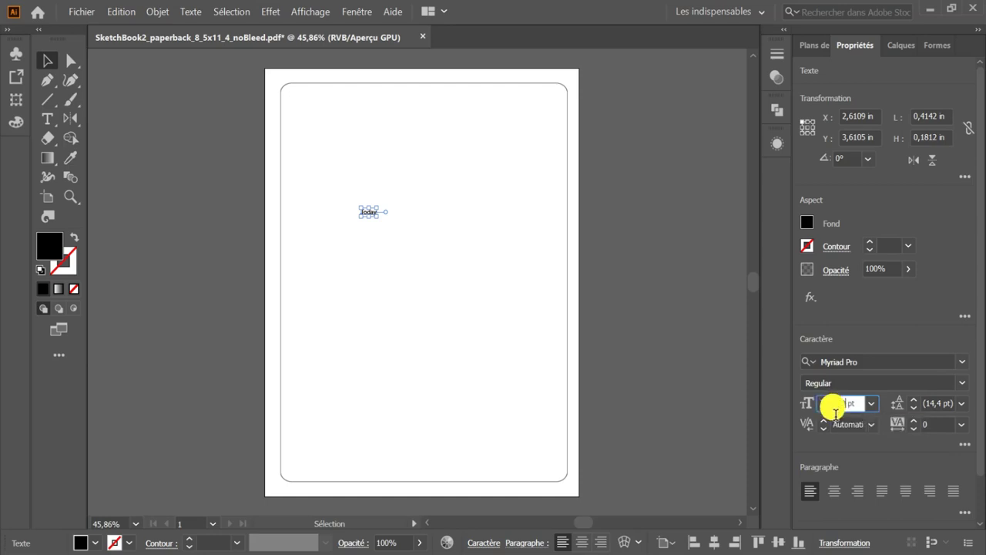
left_click(832, 408)
left_click(834, 414)
type("180")
key("Return")
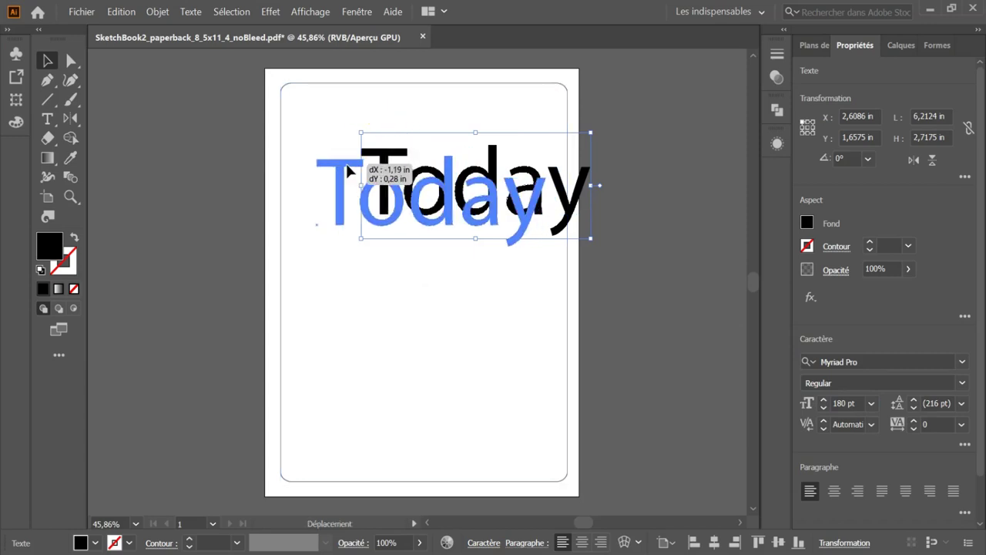
left_click_drag(394, 156, 339, 171)
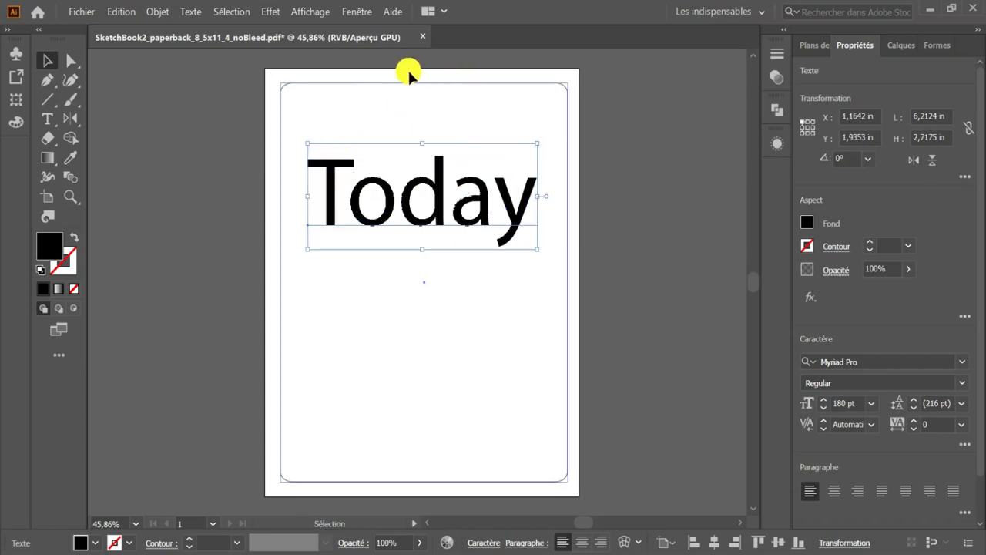
- Zoom in and out to inspect the edges of the Today lettering
left_click(312, 13)
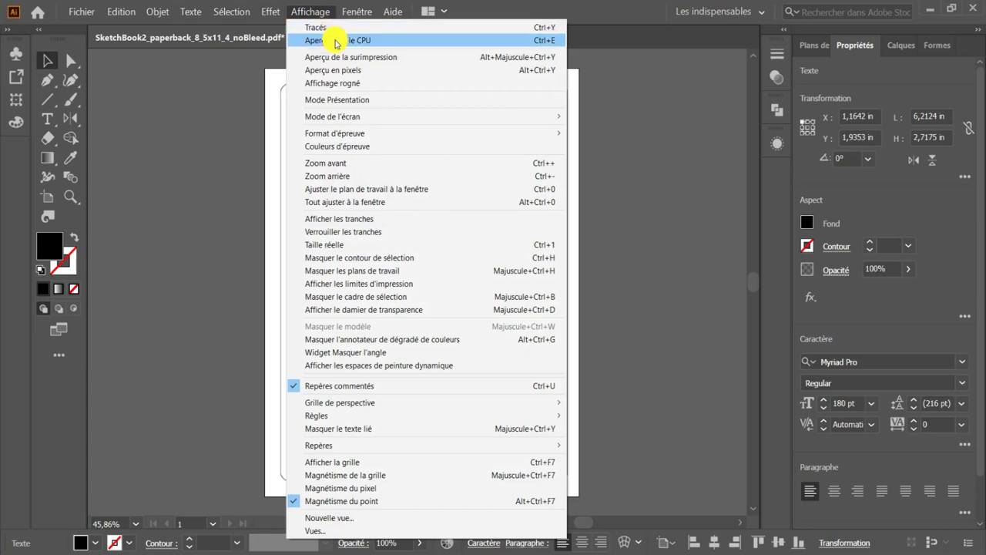
left_click(236, 203)
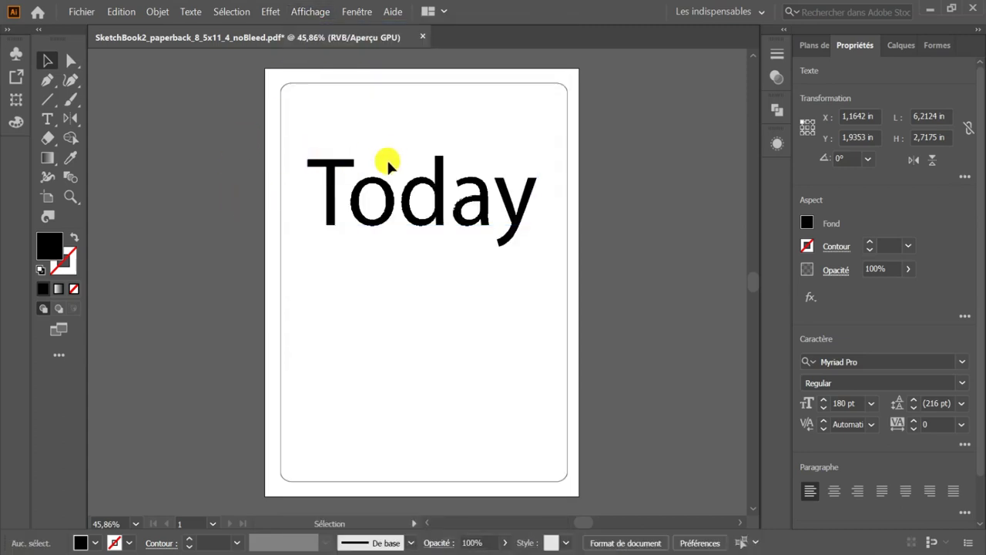
scroll(387, 158, "up", 3)
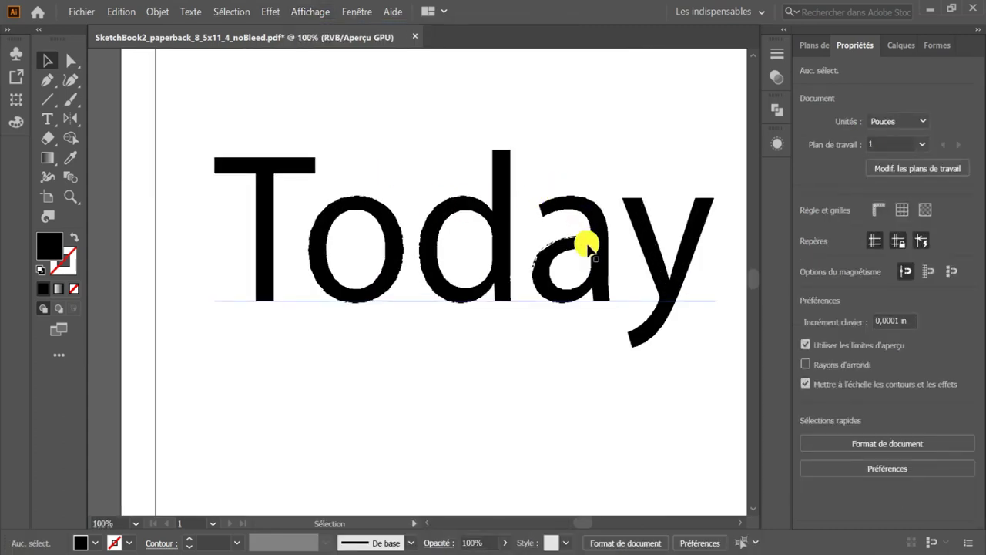
scroll(582, 266, "up", 2)
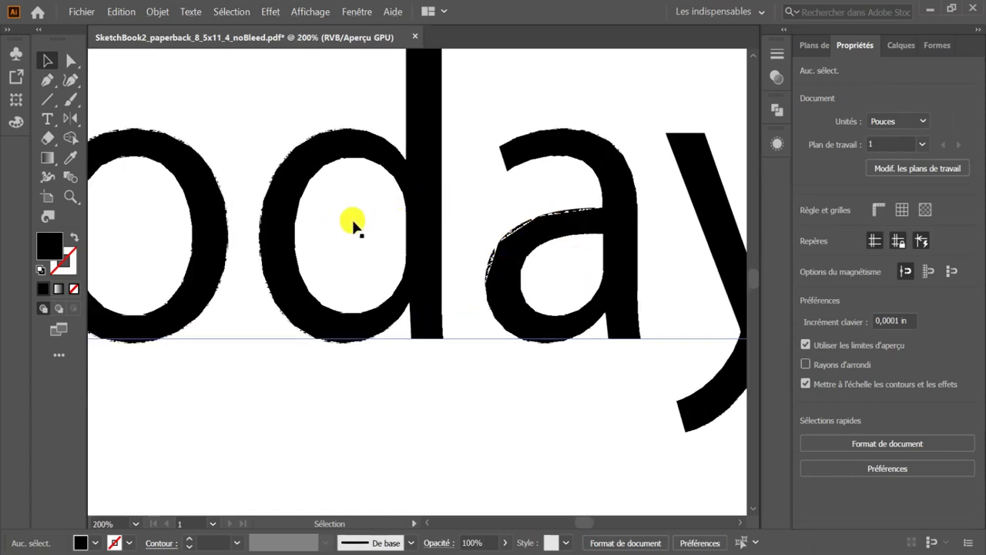
scroll(408, 223, "down", 2)
scroll(451, 222, "down", 1)
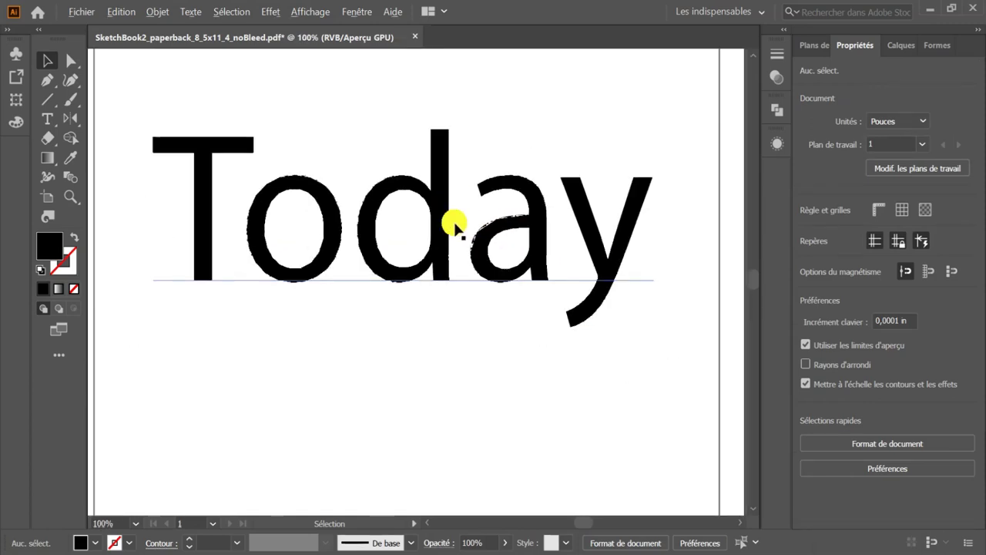
scroll(447, 221, "down", 1)
left_click(447, 221)
left_click(224, 133)
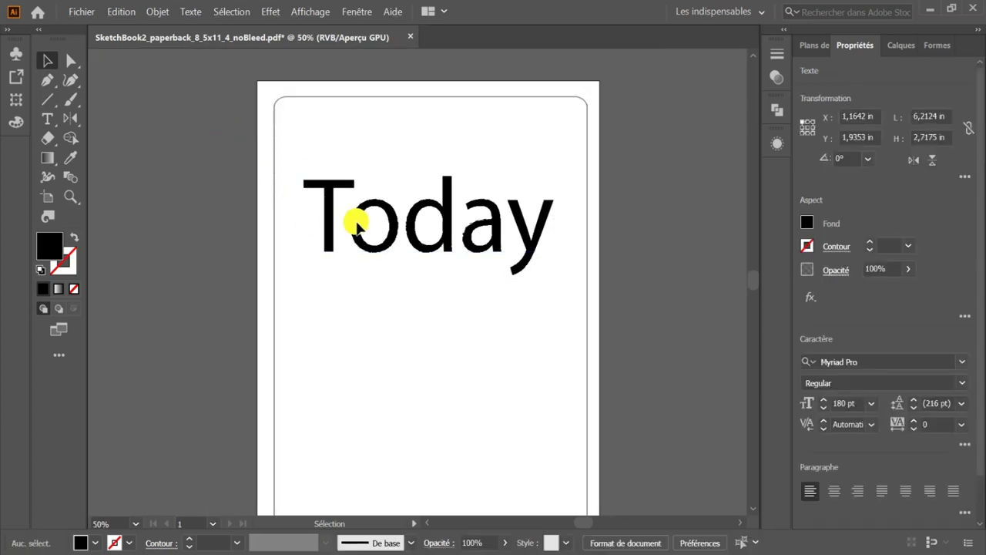
- Switch the view to Aperçu avec le CPU so the letters render smoothly
left_click(312, 12)
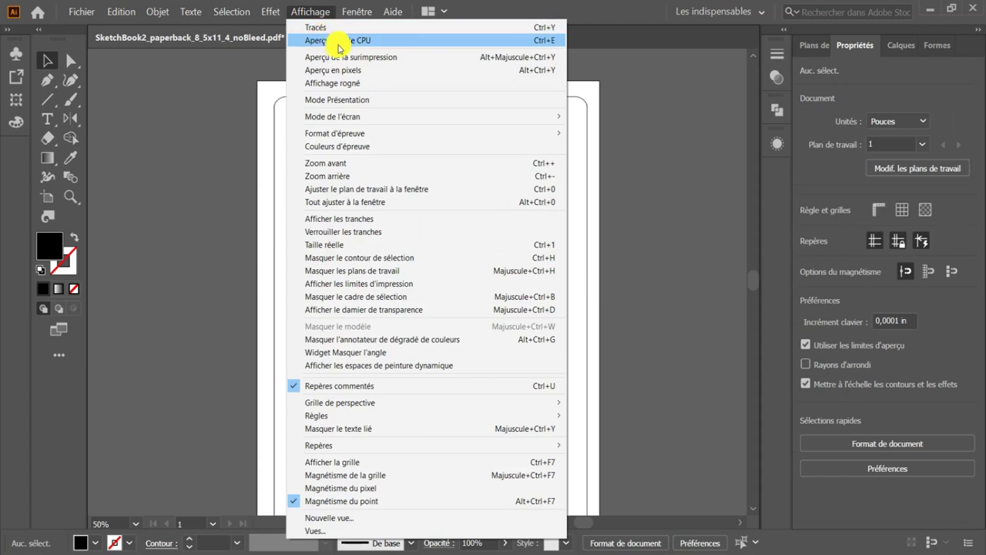
left_click(366, 42)
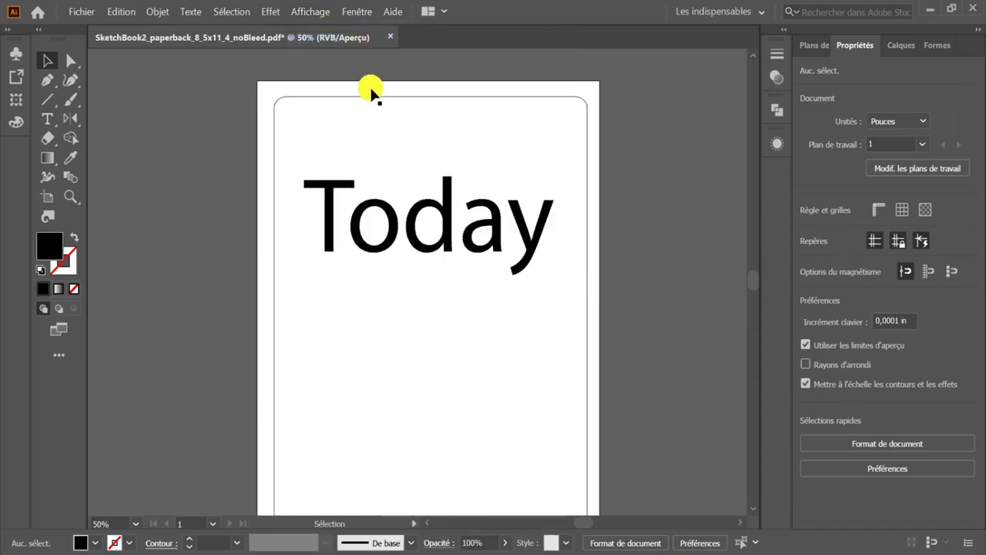
scroll(376, 177, "up", 3)
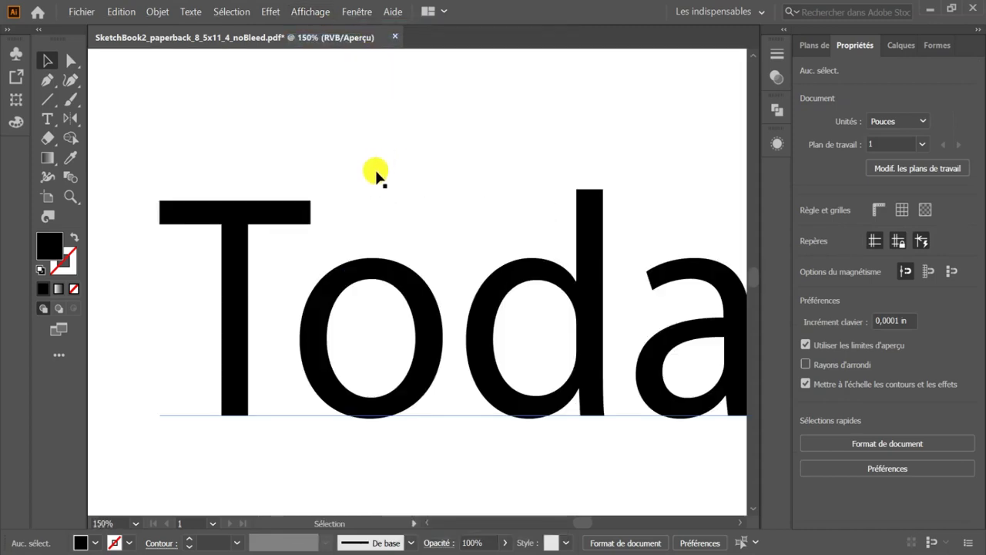
scroll(376, 176, "down", 3)
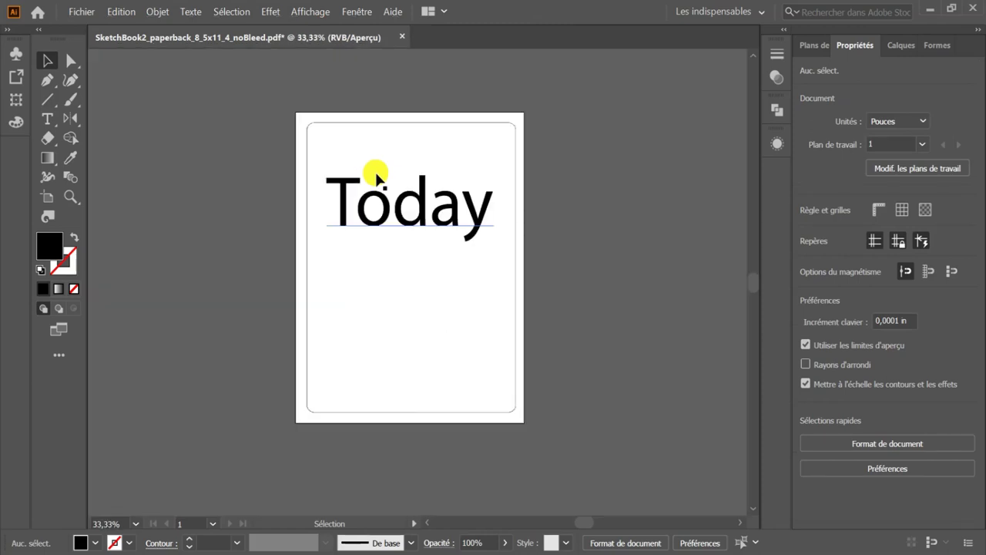
- Set 'Today' in the Airilah_ script font and Alt-drag a copy just below it
left_click(424, 243)
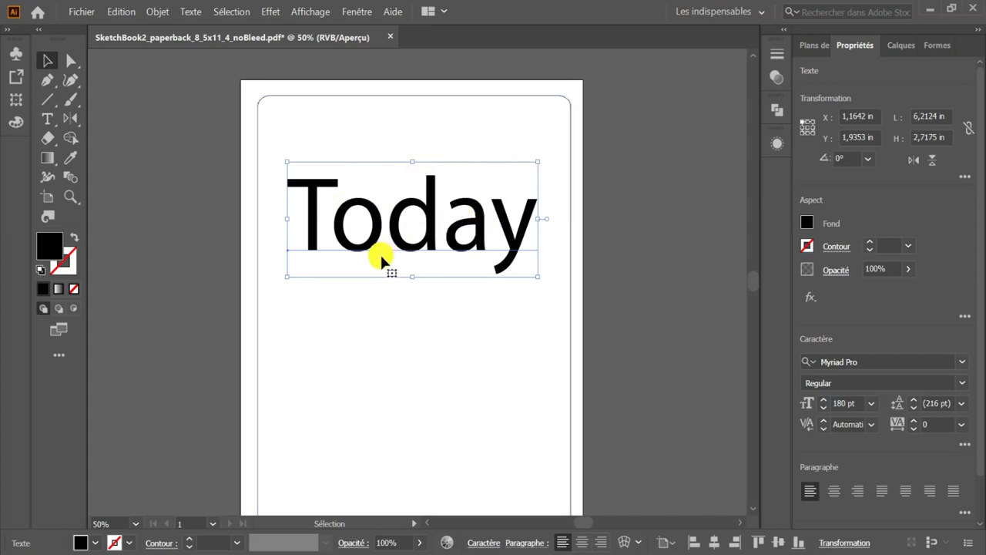
left_click(936, 362)
type("ai")
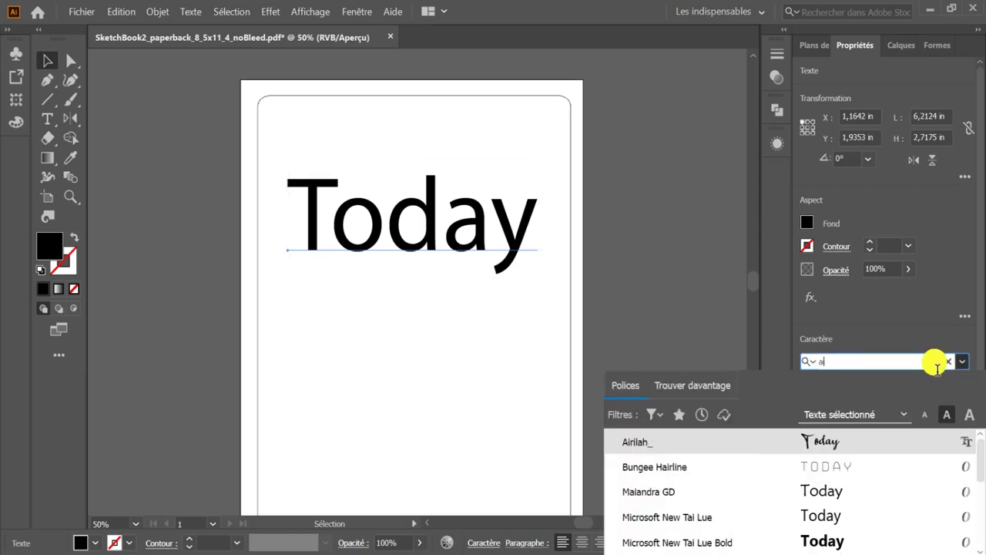
left_click(816, 447)
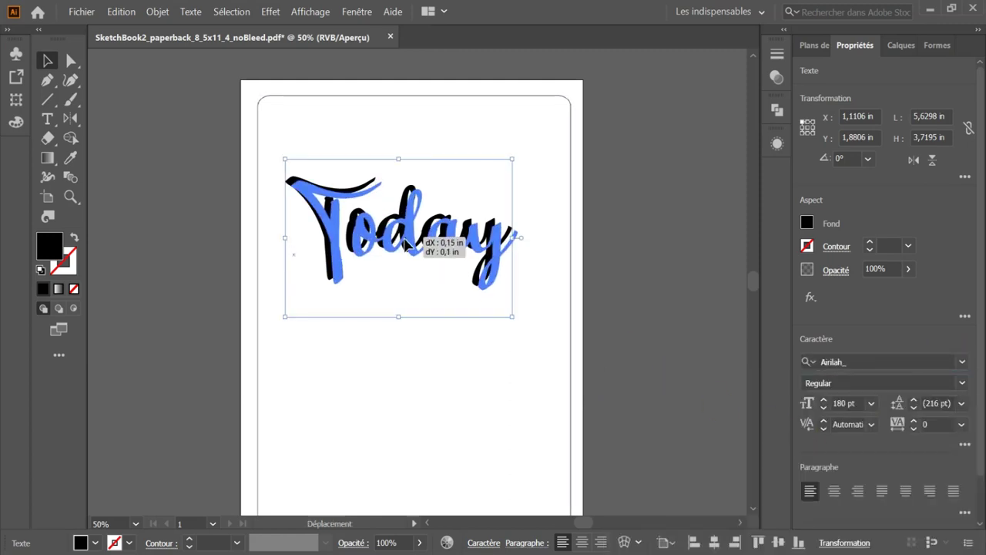
left_click_drag(400, 238, 407, 246)
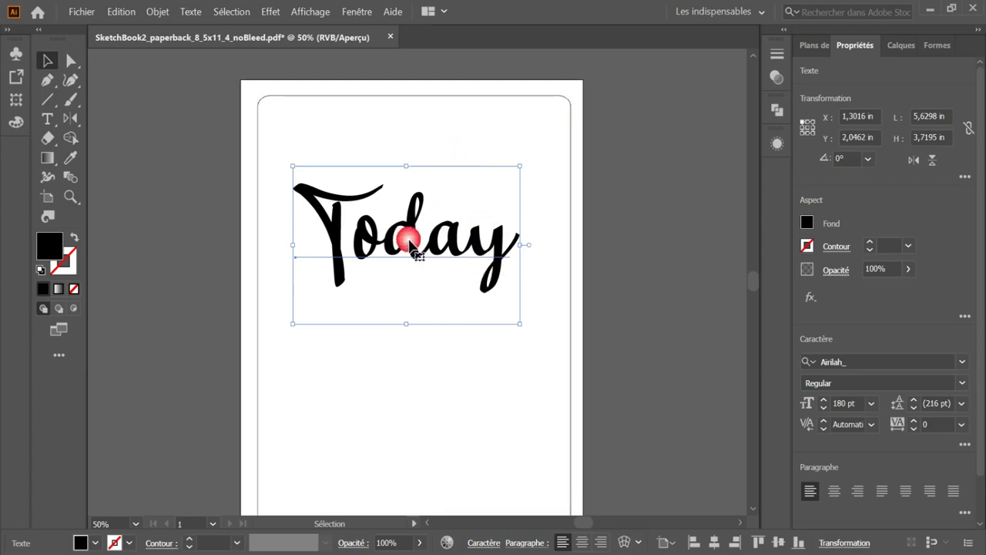
left_click_drag(412, 239, 409, 347)
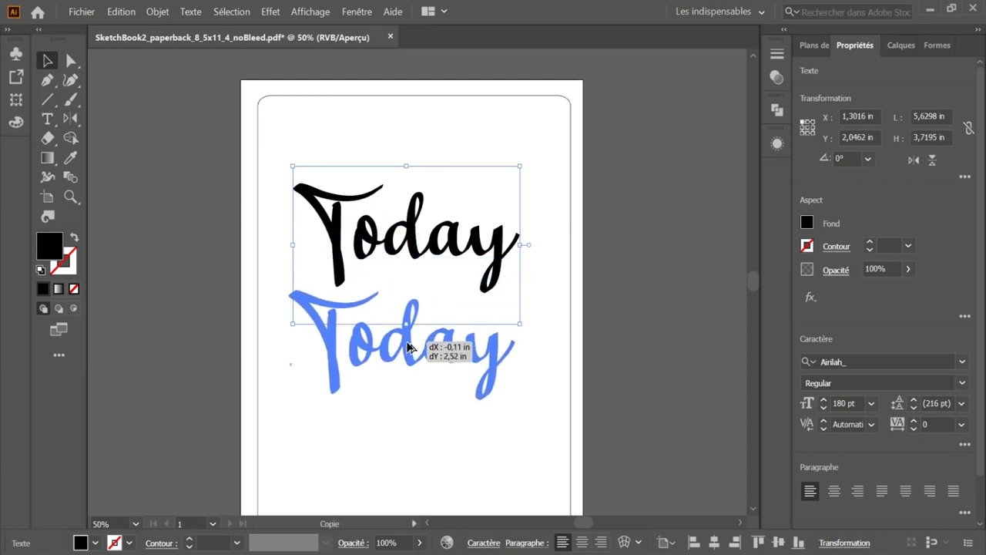
- Change the duplicated line's text to 'i will'
left_click_drag(408, 346, 407, 346)
double_click(409, 347)
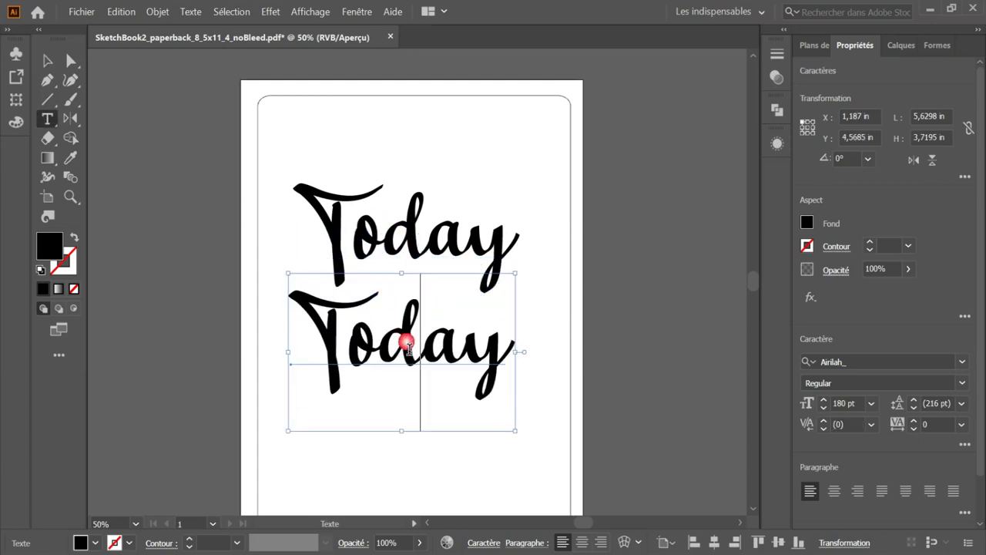
key("ctrl+a")
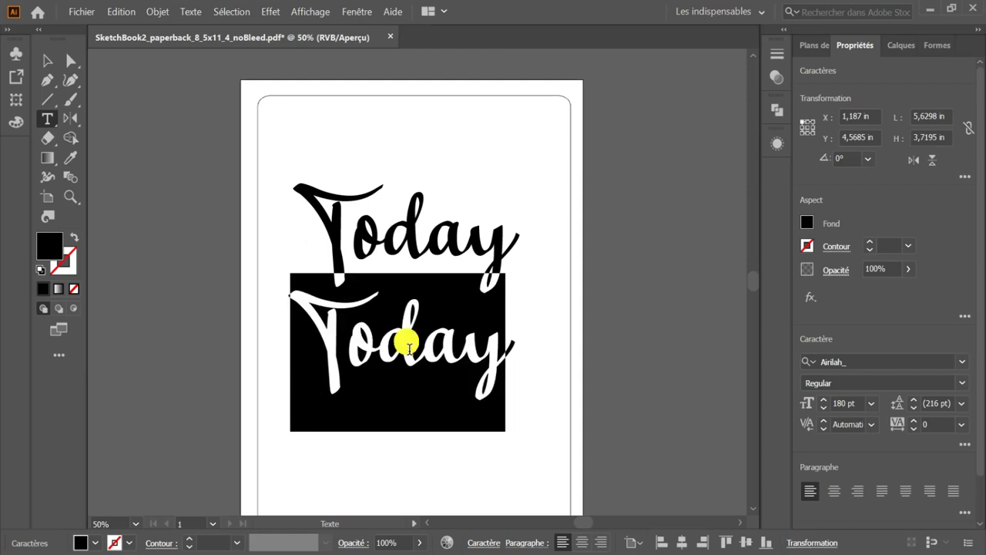
type("T")
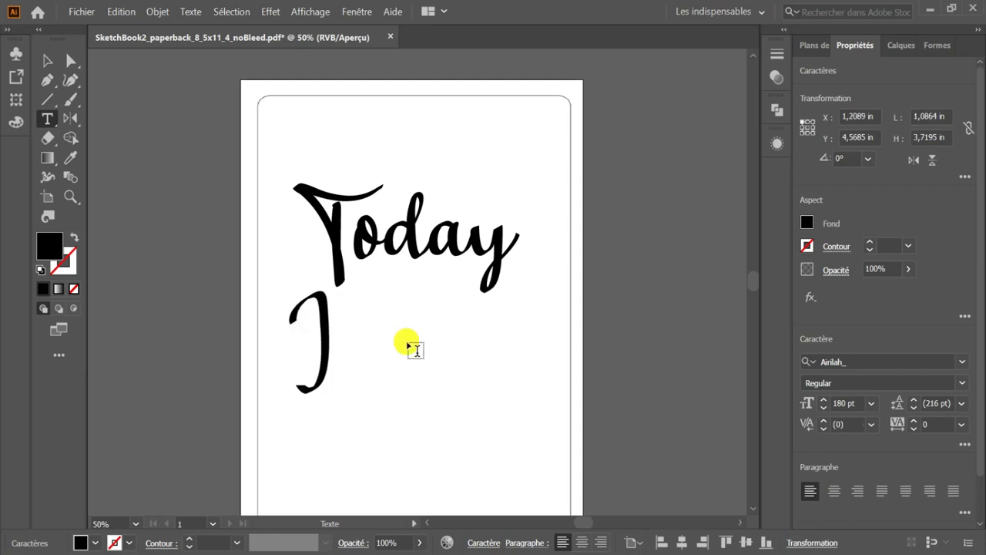
key("BackSpace")
type("i wi")
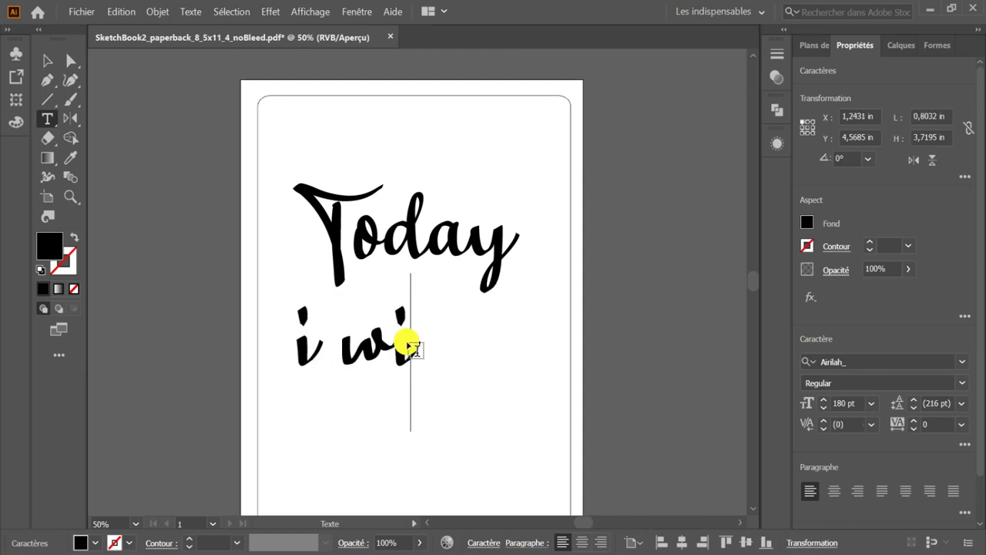
type("ll")
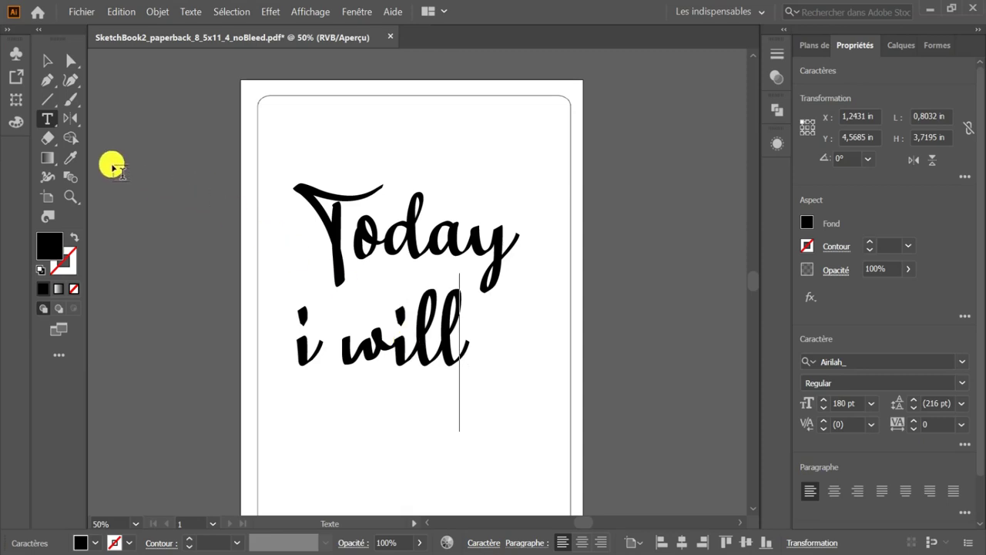
left_click(48, 61)
- Duplicate 'i will' below itself and retype the copy as 'Shine'
left_click(353, 345)
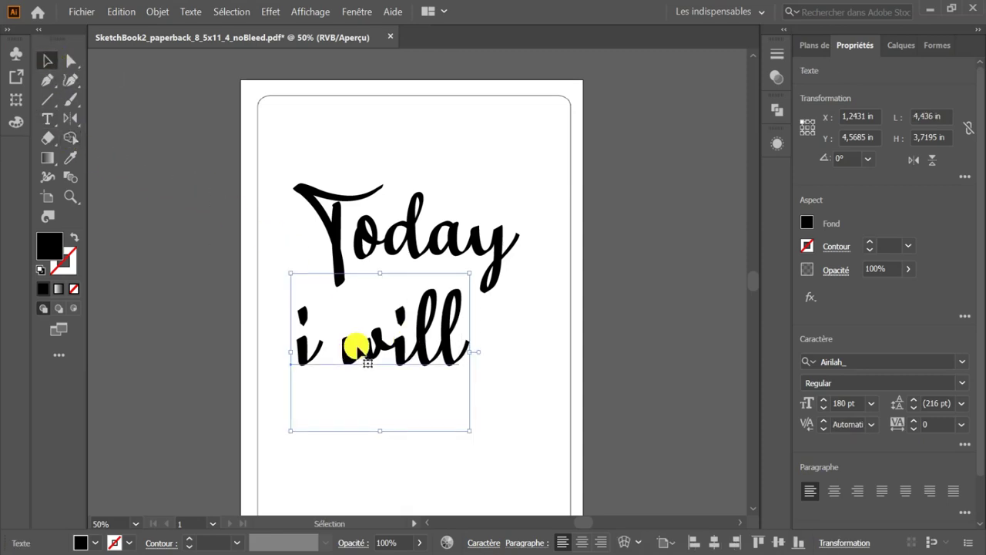
left_click_drag(385, 348, 398, 441)
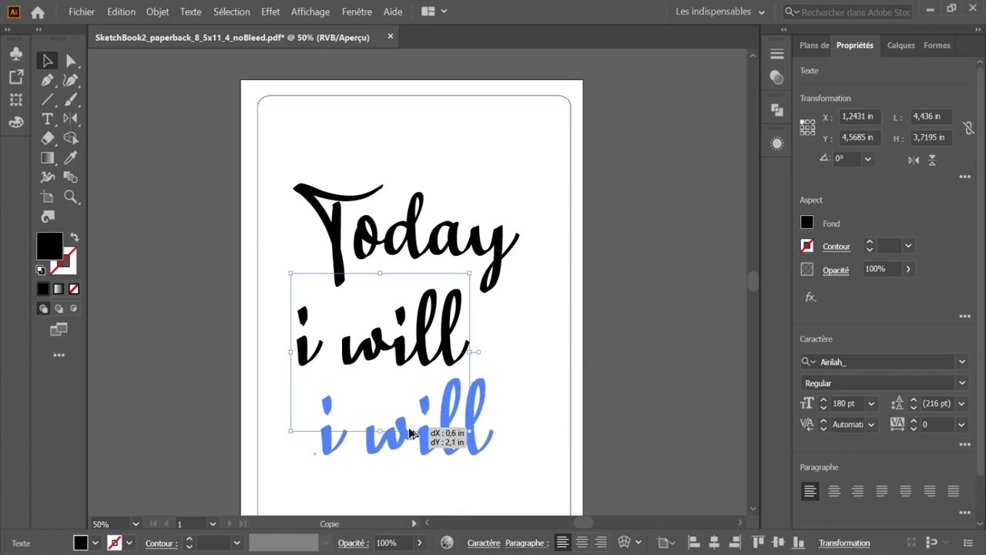
double_click(397, 441)
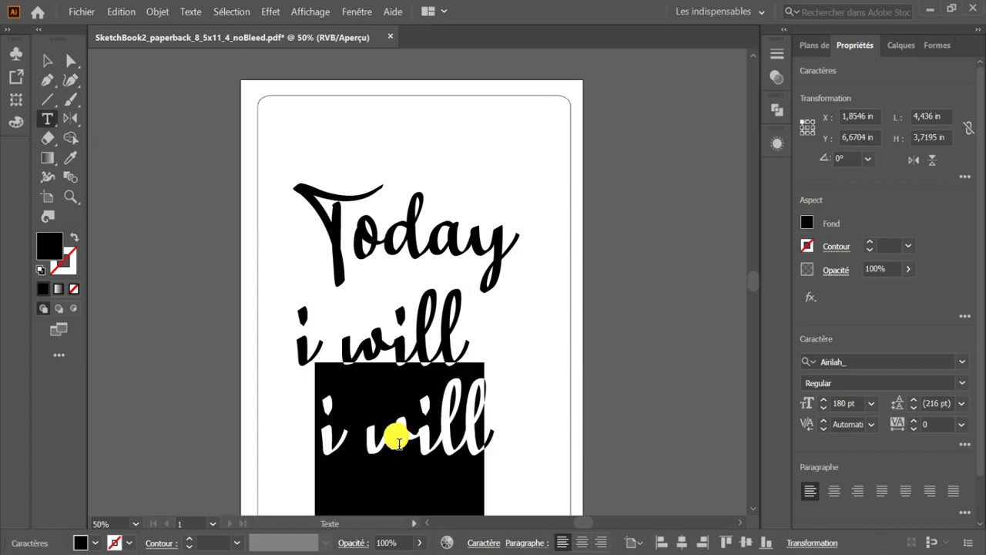
type("Shin")
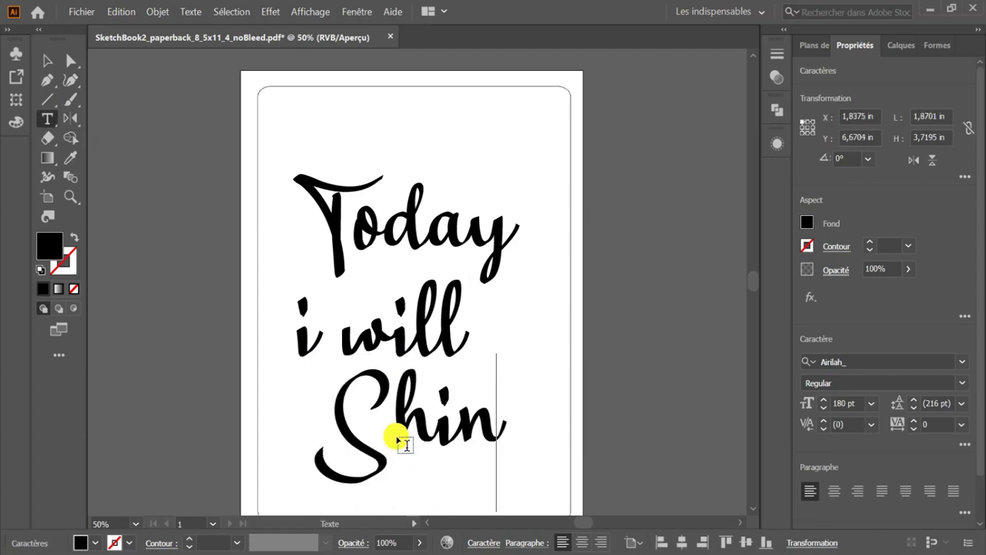
type("e")
scroll(352, 330, "down", 1)
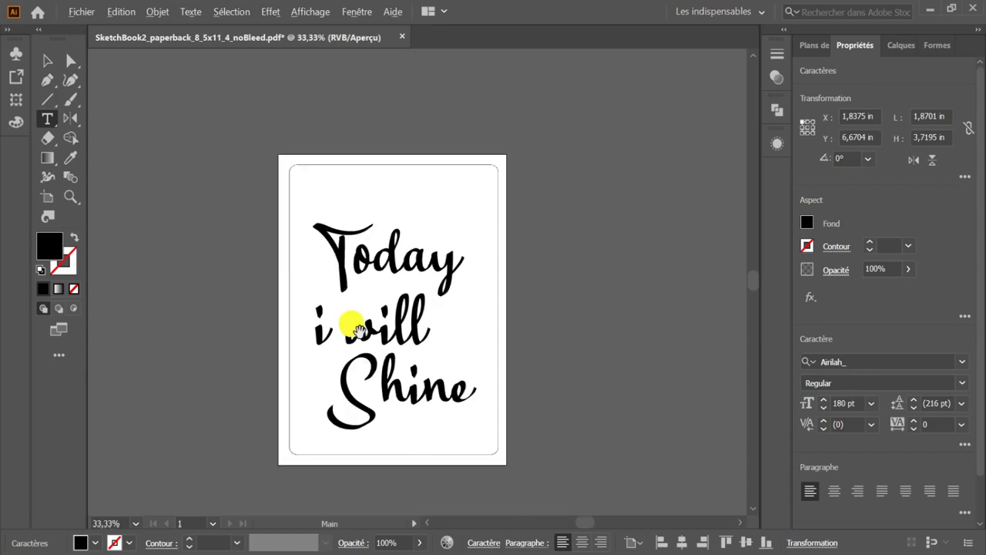
scroll(349, 324, "up", 1)
scroll(346, 317, "up", 1)
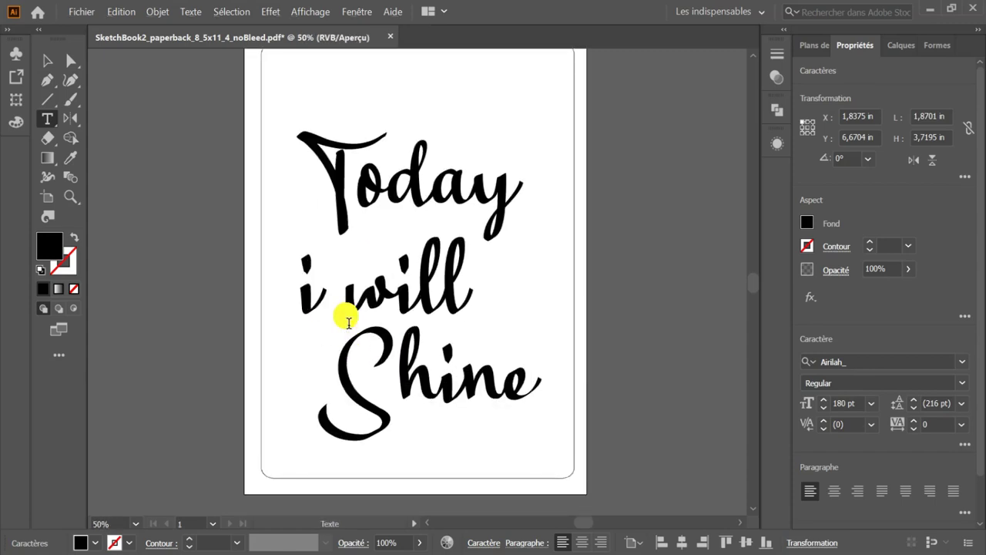
scroll(347, 317, "up", 1)
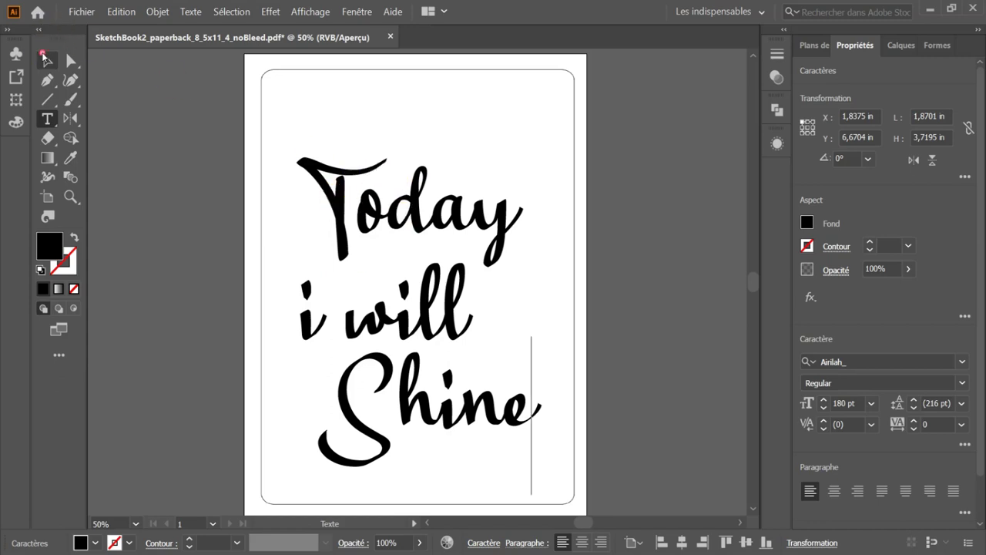
left_click(47, 60)
left_click(400, 219)
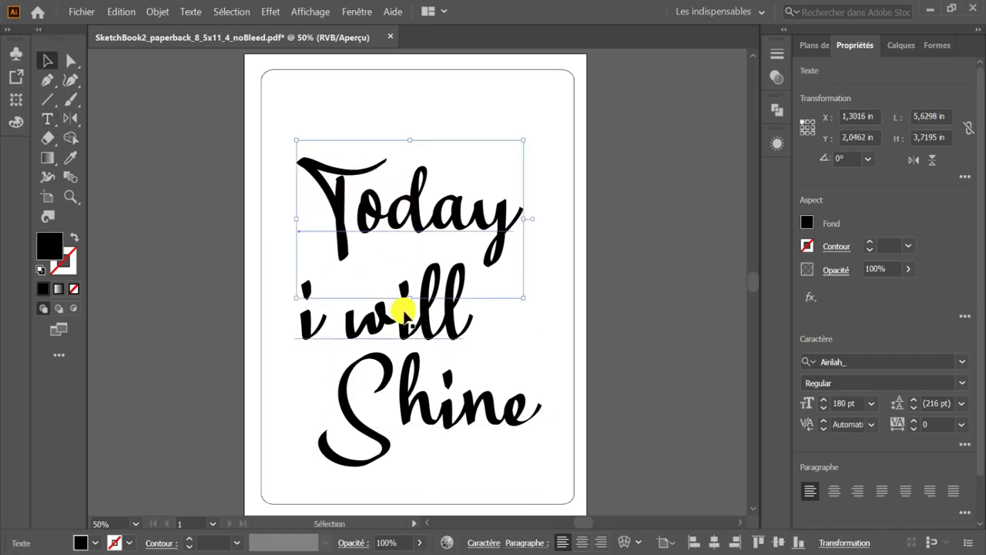
- Reduce 'i will' to 120 pt and move it up between Today and Shine
left_click(404, 312)
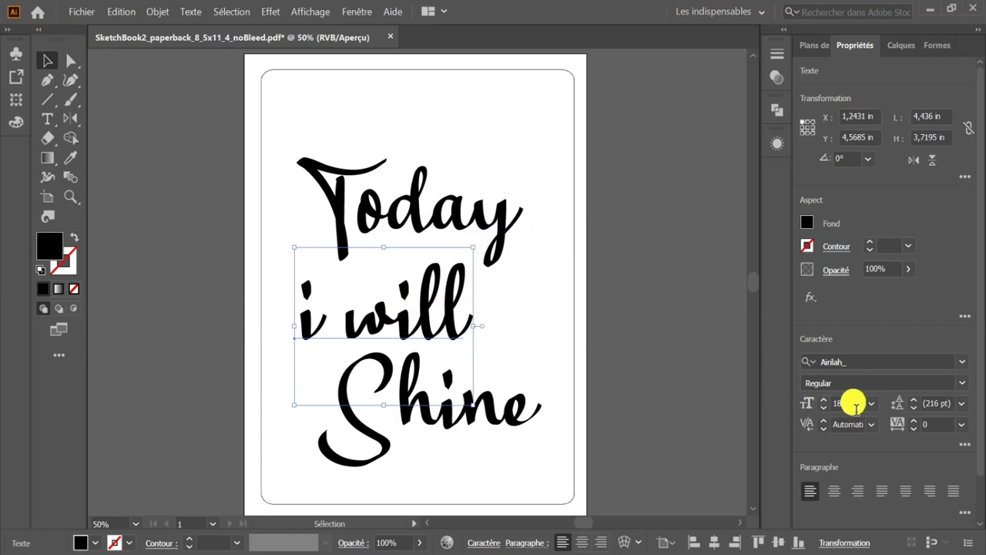
left_click_drag(848, 403, 830, 403)
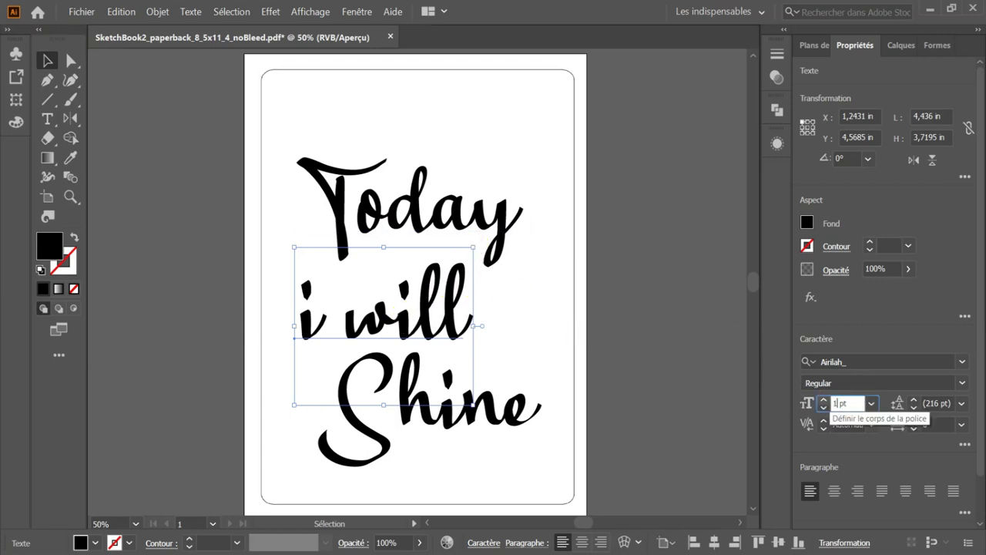
key("Return")
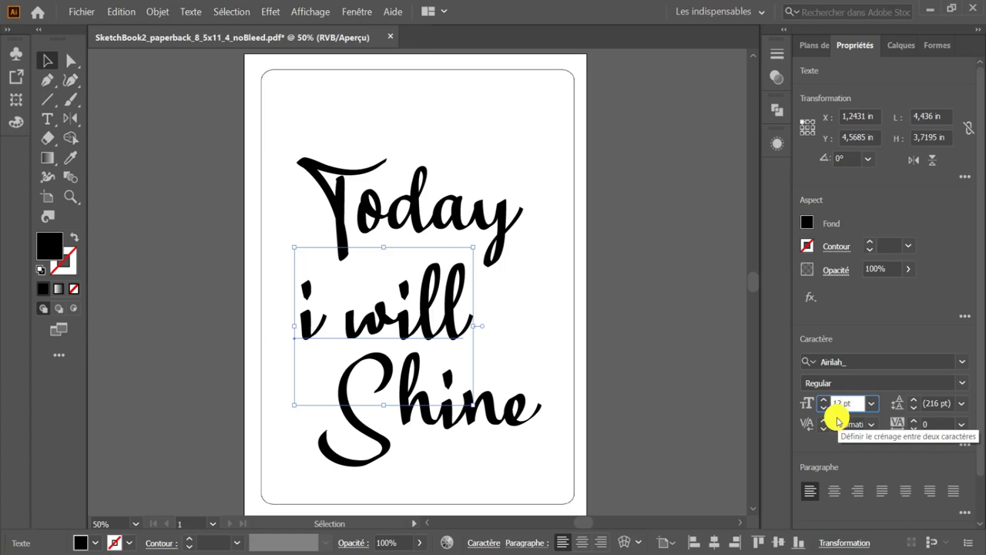
type("120")
key("Return")
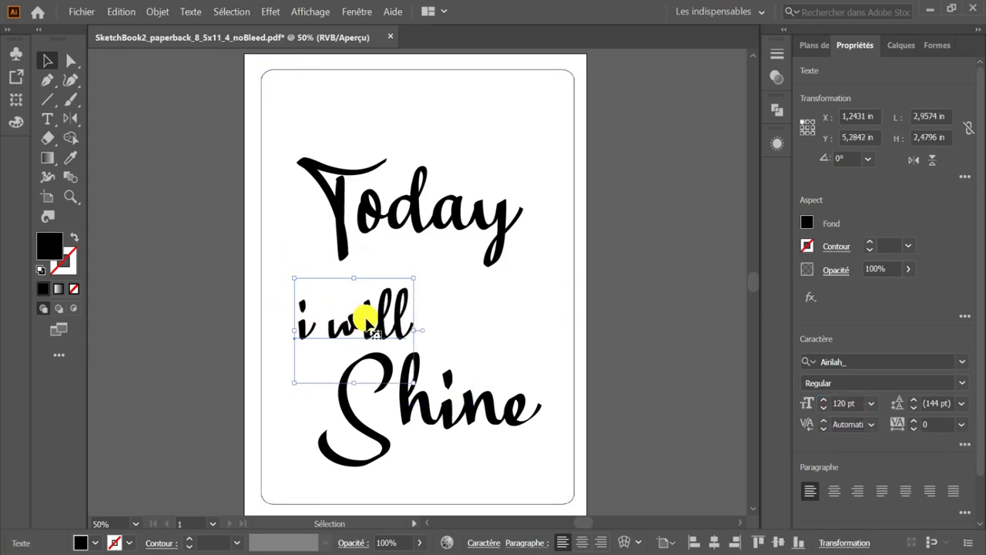
left_click_drag(370, 330, 401, 288)
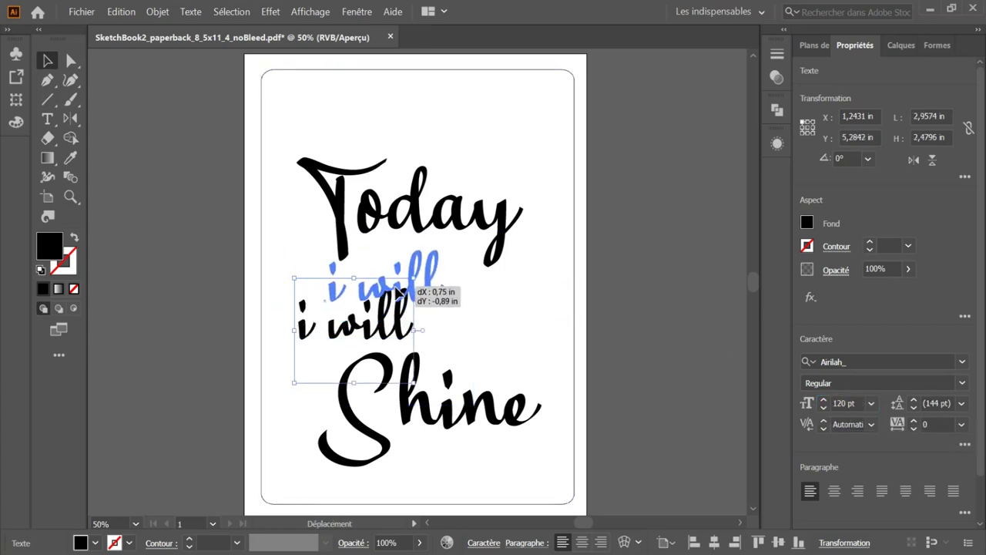
- Select all three lines: Today, i will and Shine
left_click(298, 152)
left_click(325, 193)
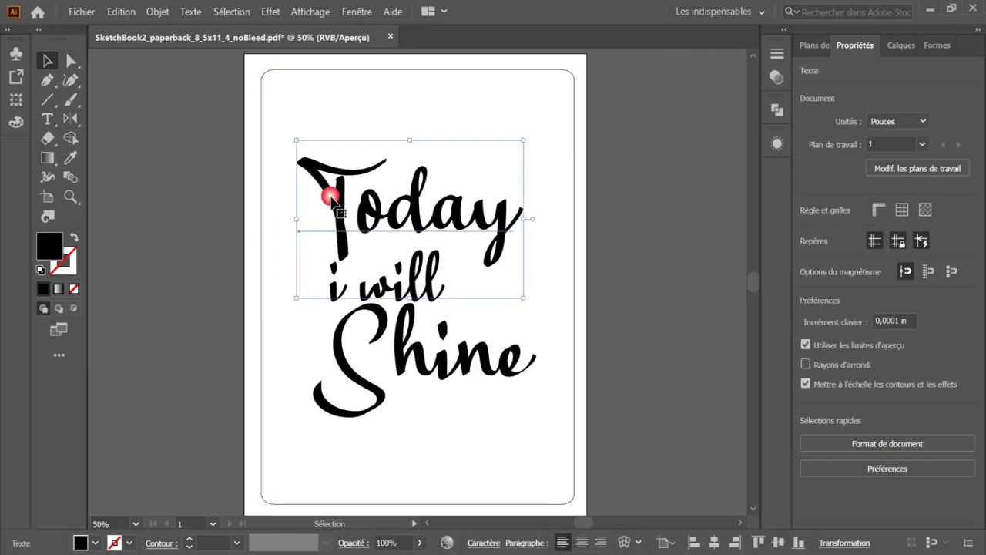
left_click(385, 293, "shift")
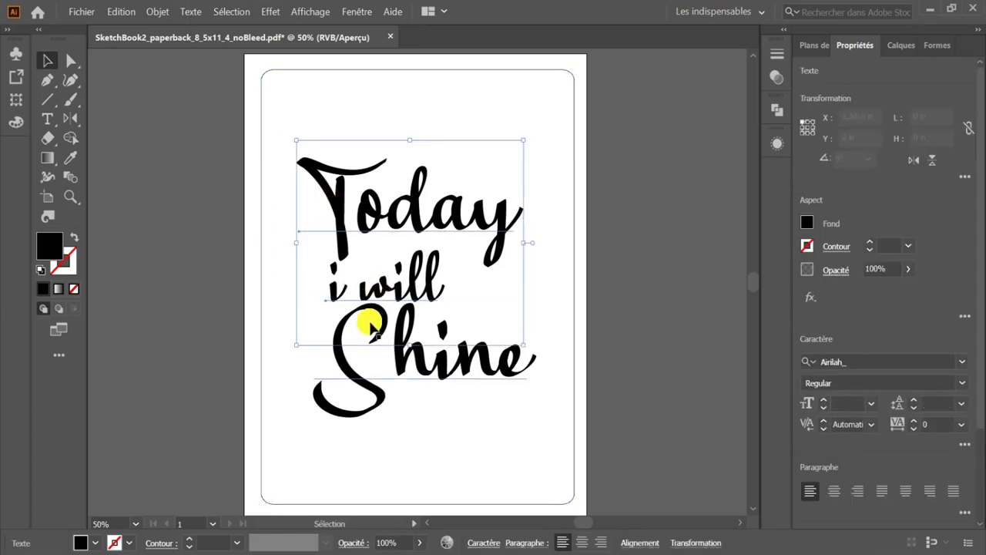
left_click(381, 326, "shift")
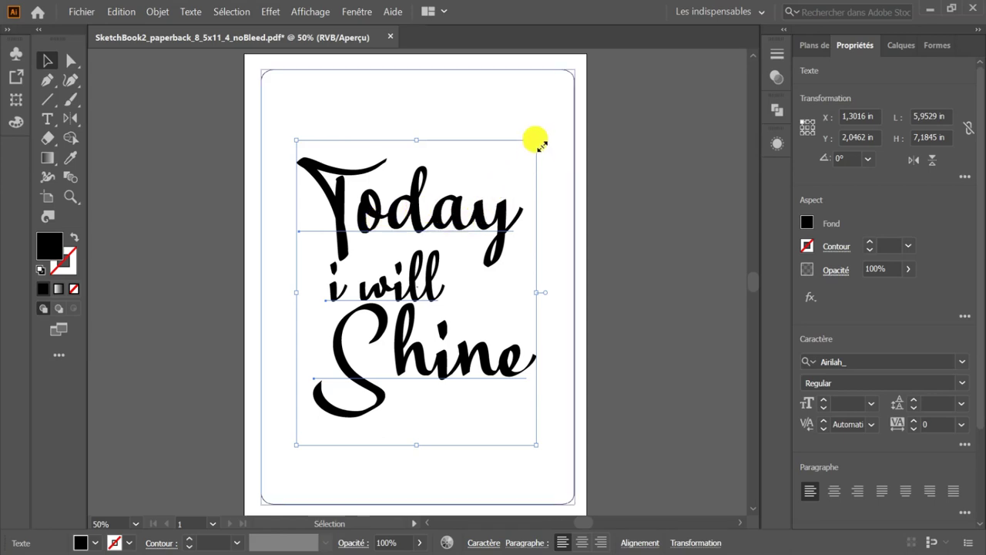
- Scale the three lines to about 4.98 × 6.01 in, centre them, and group them
left_click_drag(540, 143, 516, 173)
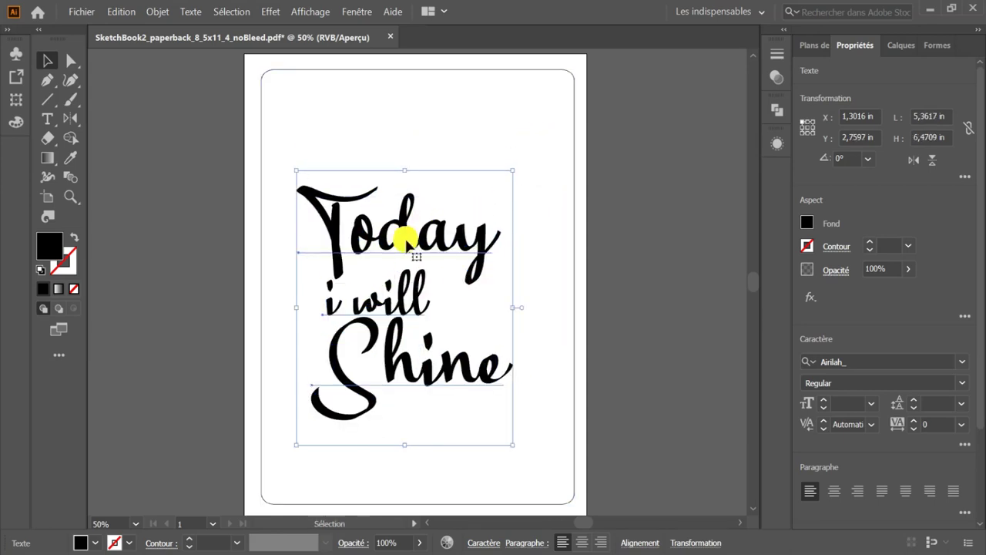
left_click_drag(407, 241, 428, 203)
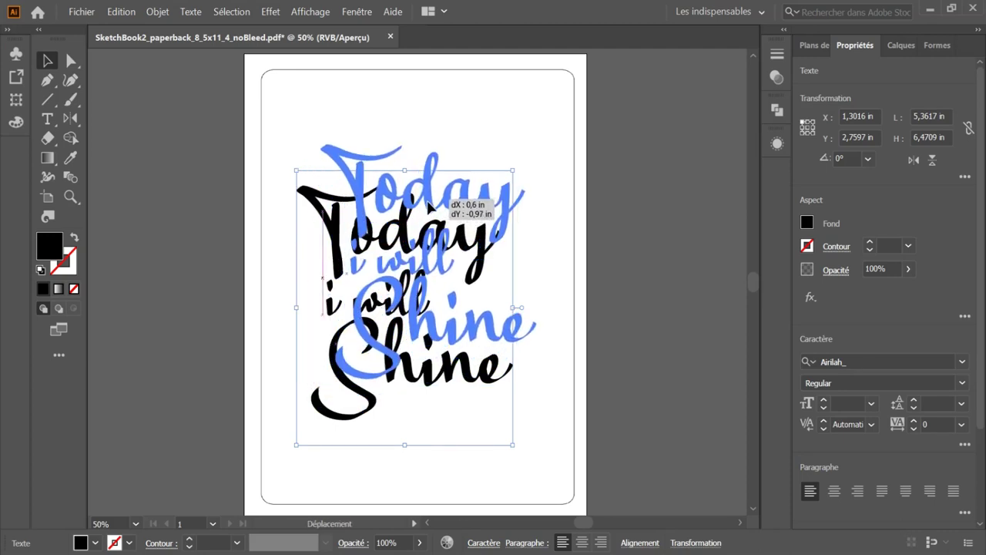
left_click_drag(429, 202, 432, 213)
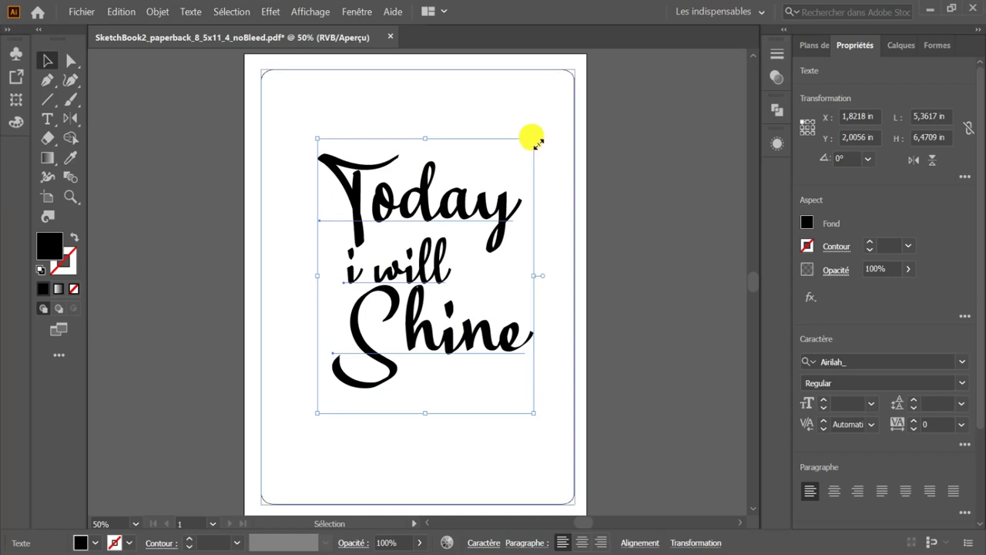
left_click_drag(533, 139, 518, 158)
left_click_drag(415, 212, 418, 204)
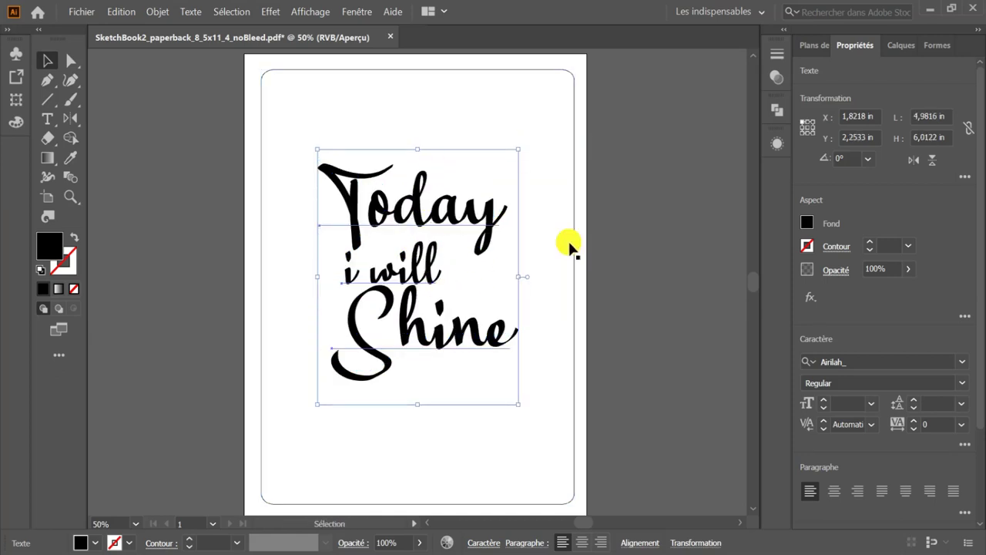
left_click(491, 299)
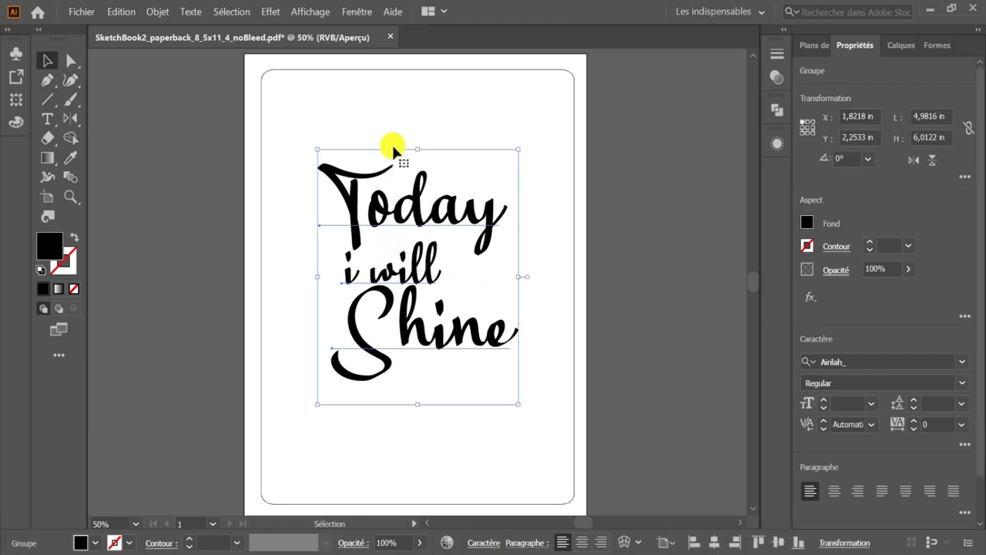
- Copy the lettering group and use Coller sur place to stack a duplicate on the original
left_click(157, 13)
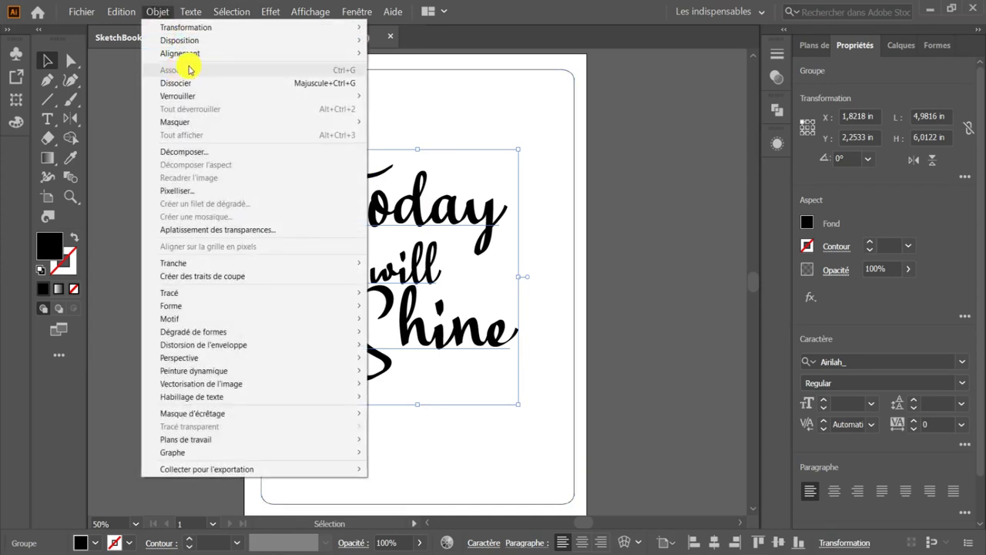
left_click(711, 181)
left_click(712, 180)
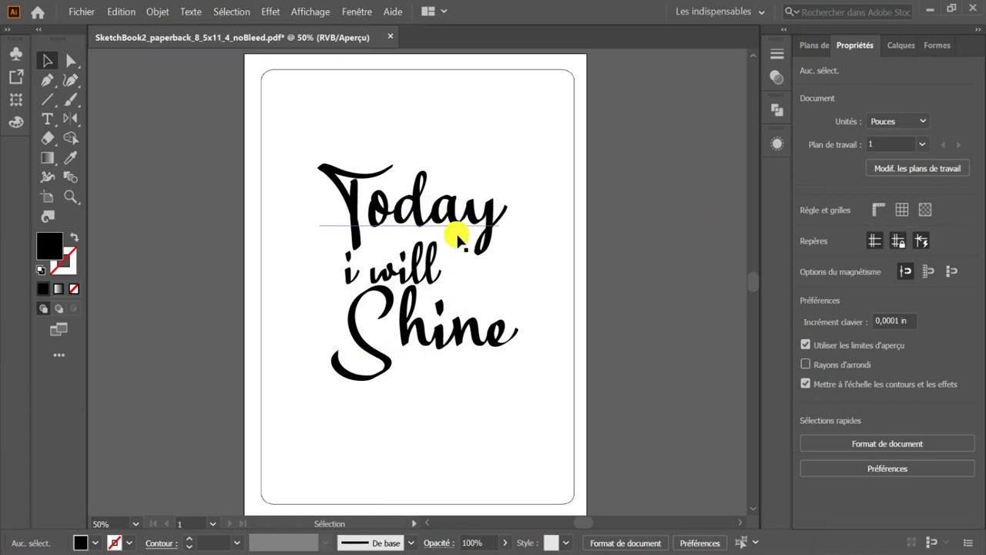
left_click(412, 271)
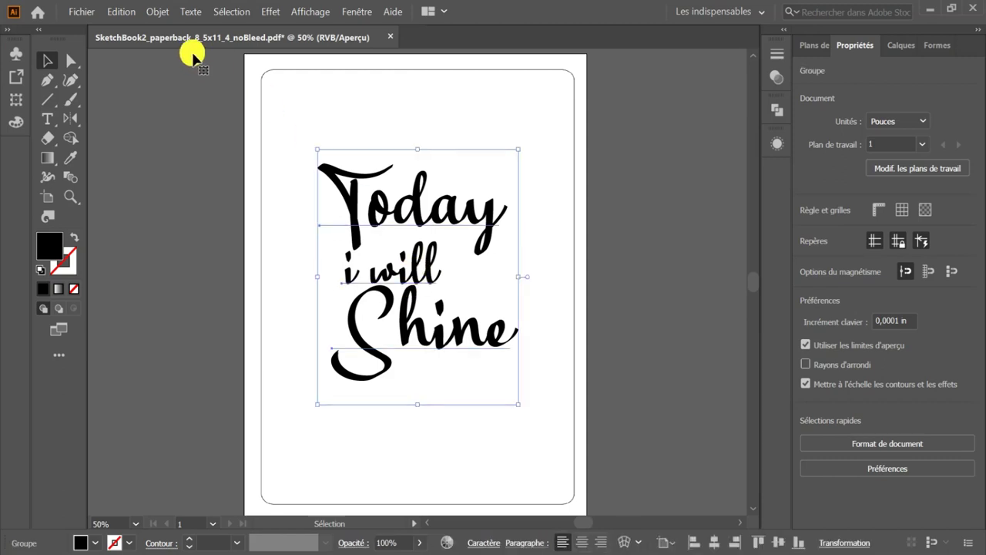
left_click(123, 12)
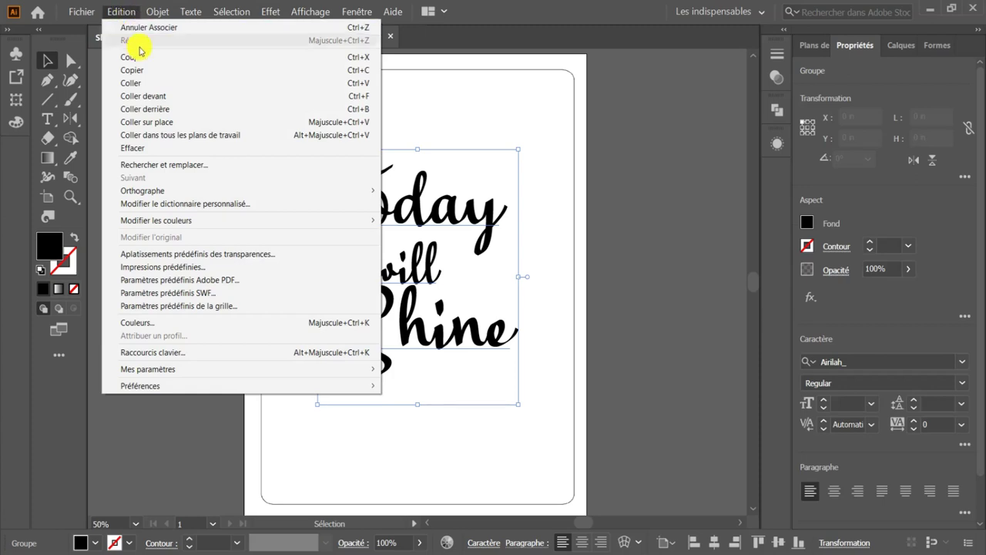
left_click(145, 71)
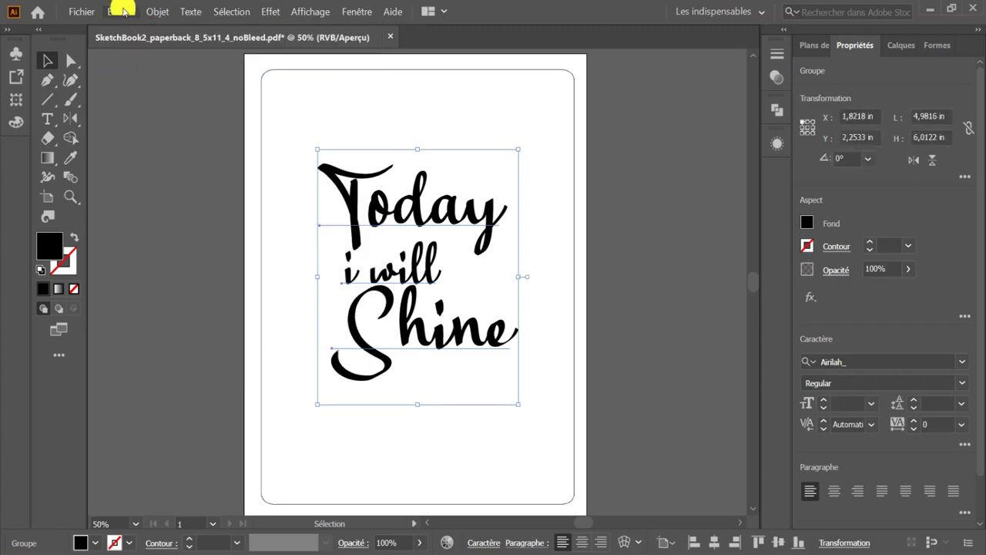
left_click(121, 11)
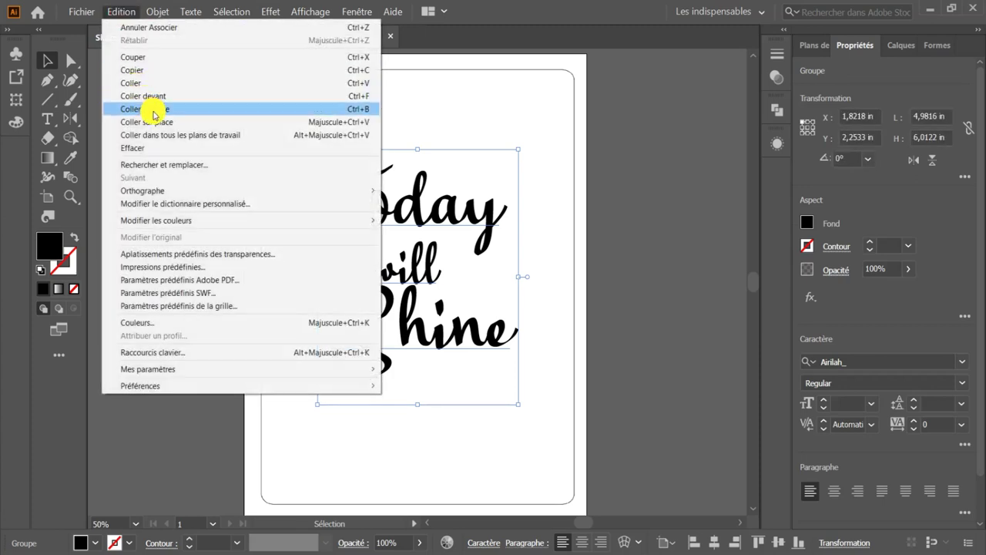
left_click(170, 121)
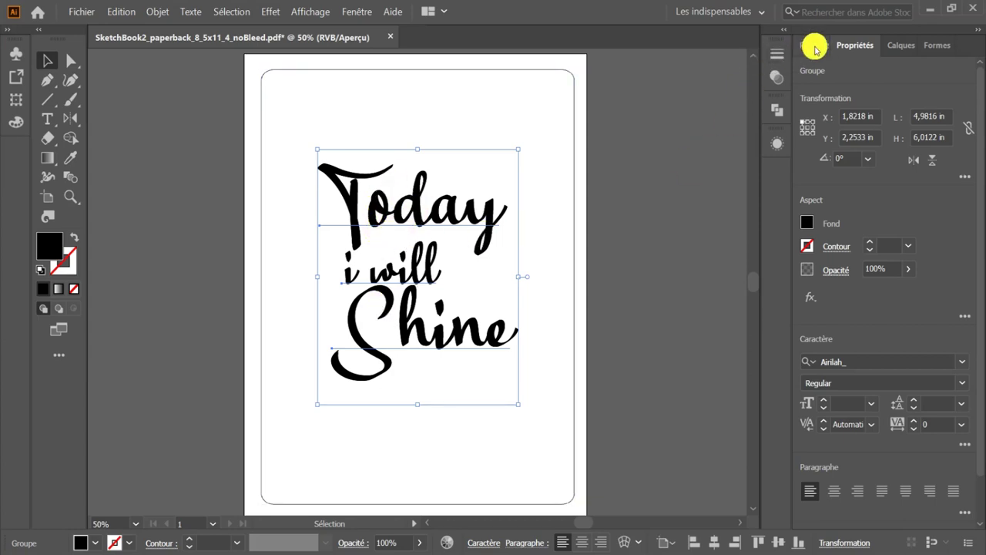
- In Calques, lock the first <Groupe> row and select the remaining editable lettering copy
left_click(902, 48)
left_click(850, 70)
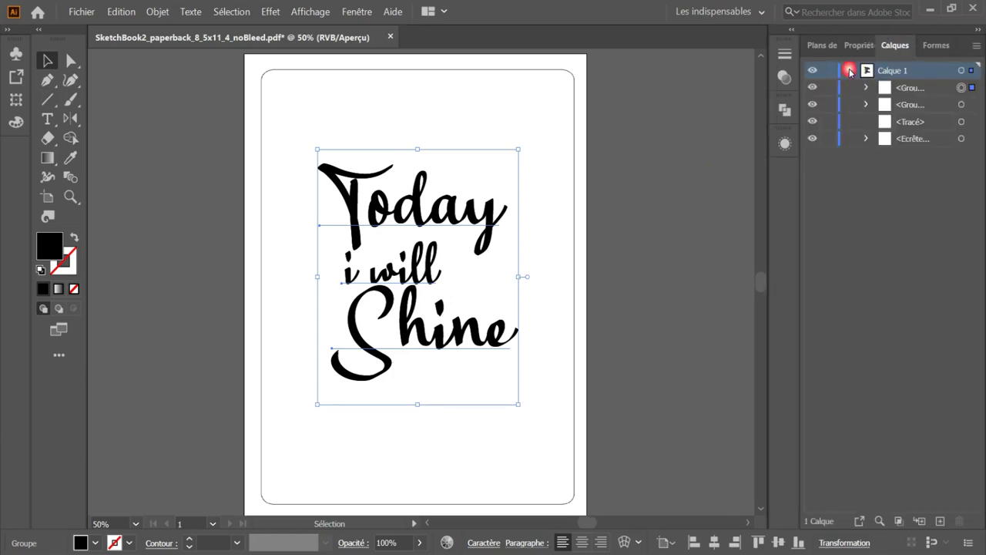
left_click(891, 88)
left_click(889, 105)
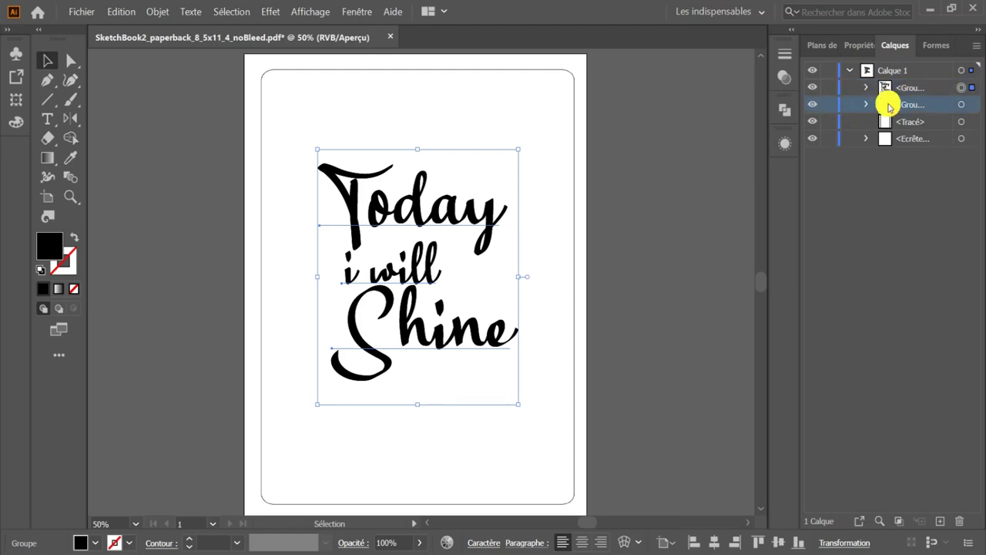
left_click(828, 87)
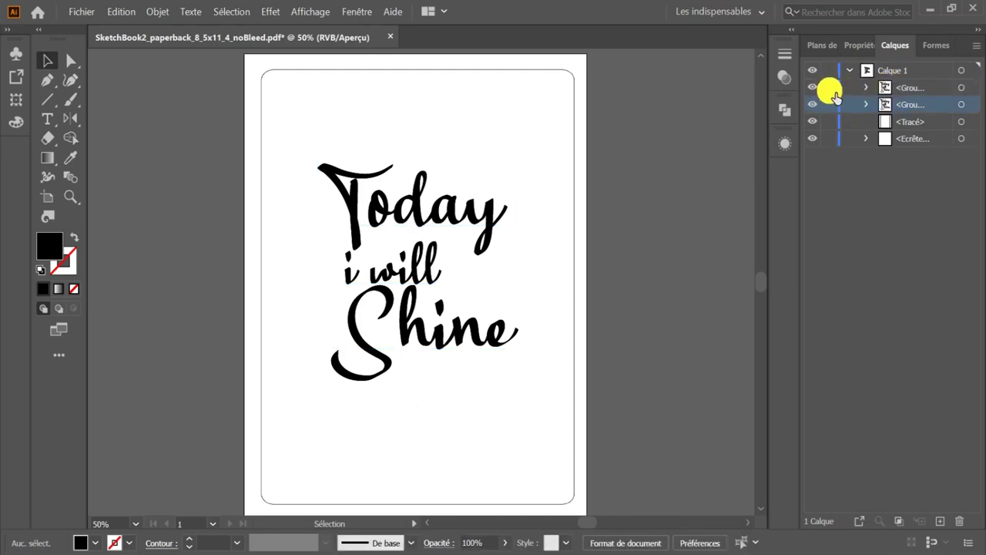
left_click(385, 222)
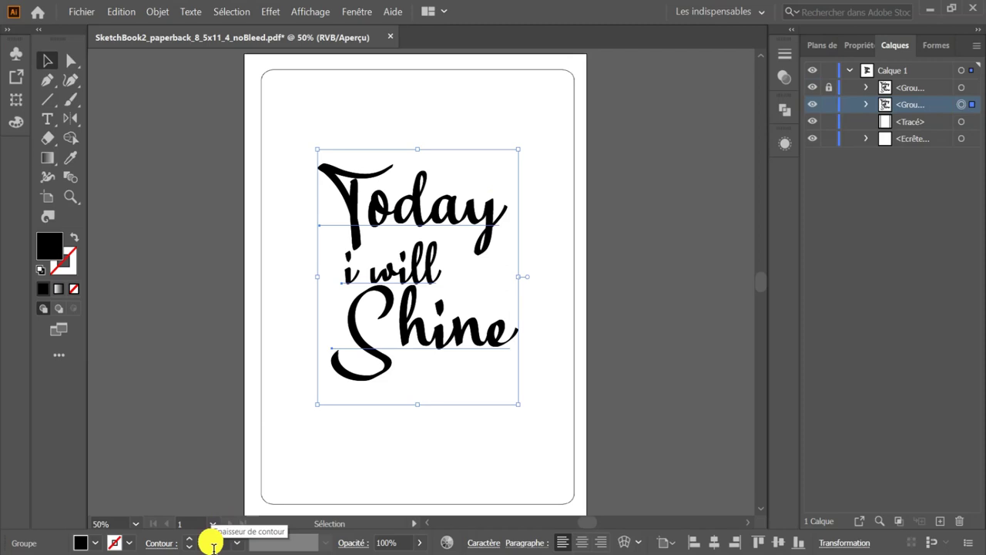
- Raise the editable lettering copy's black stroke weight to 77 pt
scroll(212, 544, "up", 1)
scroll(212, 544, "up", 1)
scroll(212, 544, "up", 1)
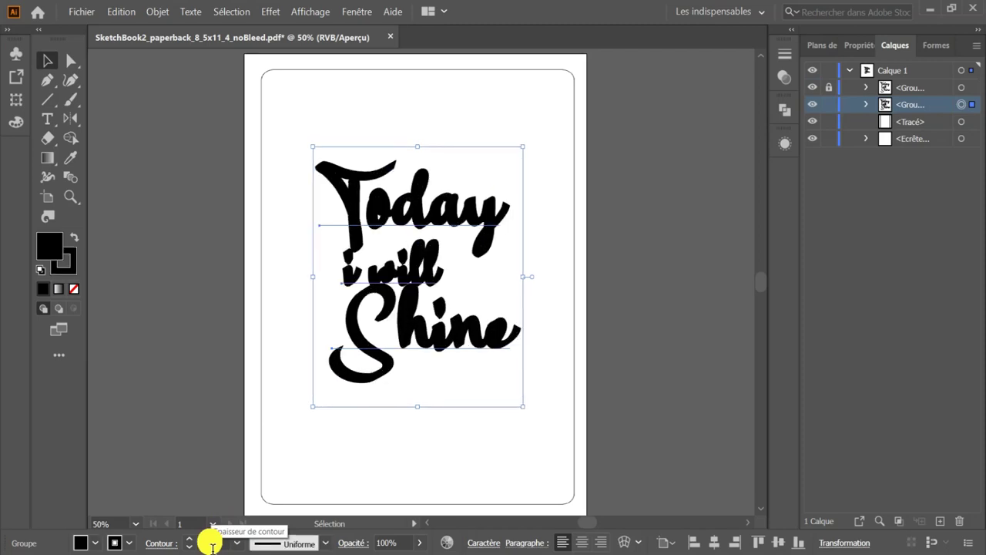
scroll(212, 544, "up", 1)
scroll(212, 544, "up", 2)
scroll(212, 544, "up", 1)
scroll(212, 544, "up", 2)
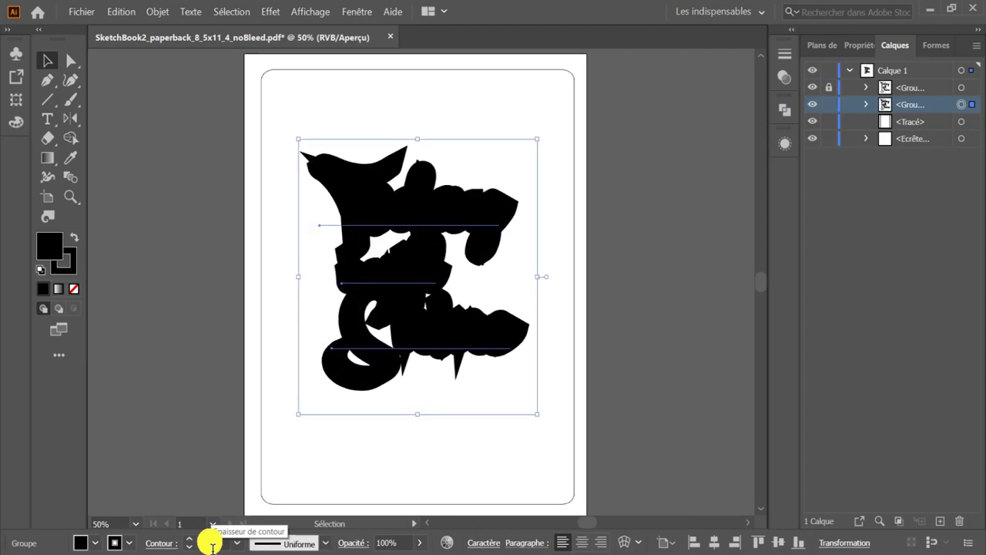
scroll(212, 544, "up", 2)
scroll(212, 544, "up", 2)
scroll(212, 544, "up", 2)
scroll(212, 544, "up", 2)
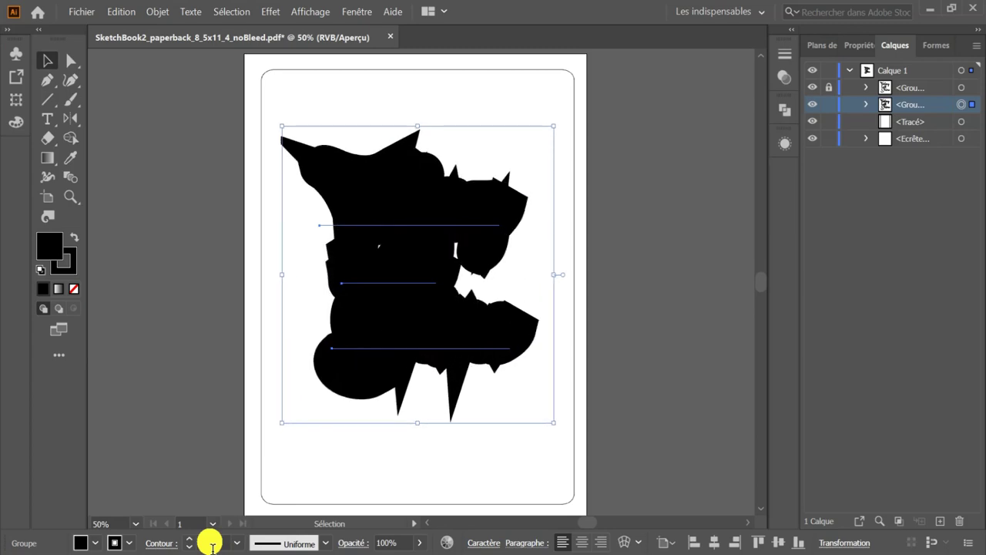
scroll(212, 544, "up", 2)
scroll(212, 544, "up", 1)
scroll(212, 544, "up", 1)
scroll(212, 544, "up", 1)
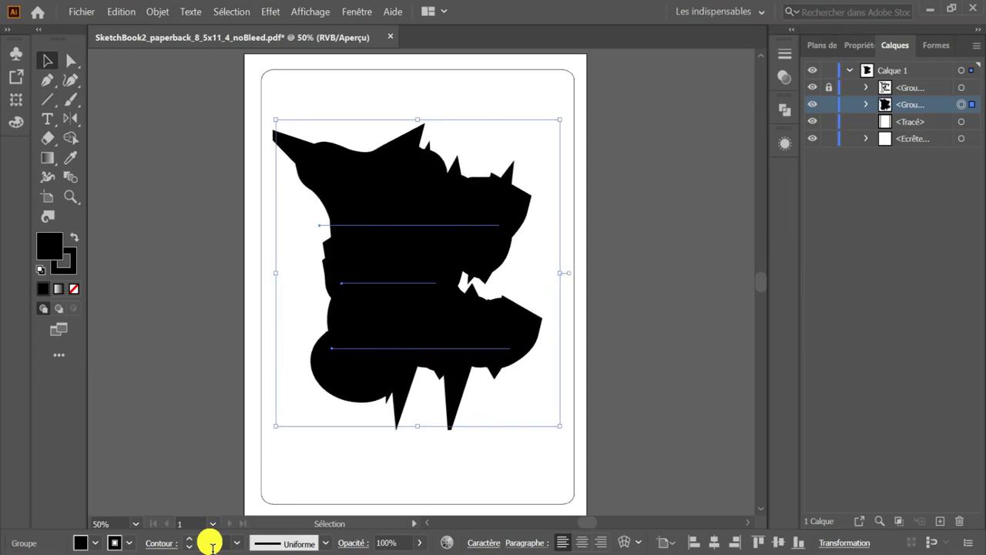
scroll(212, 544, "up", 1)
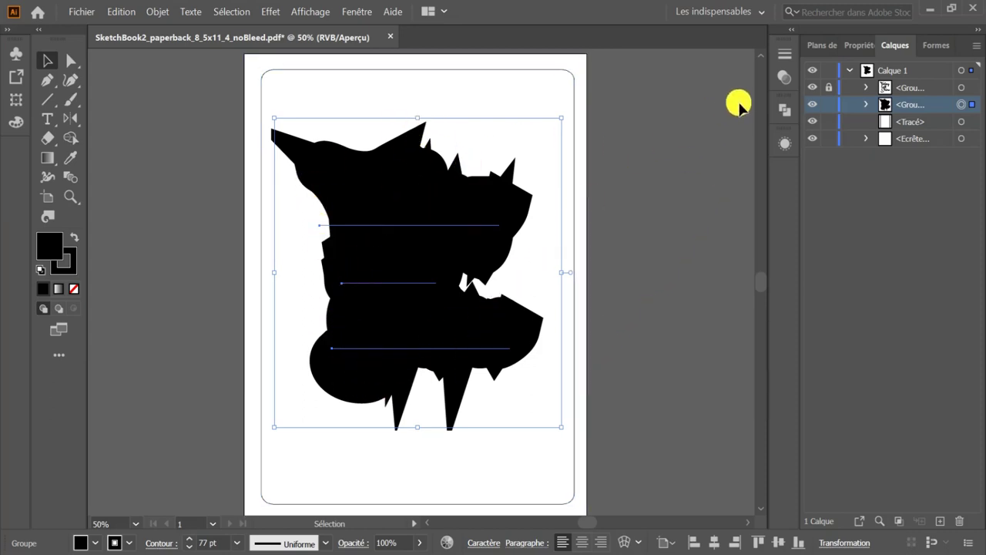
- Give the stroke round caps and round joins in the Contour panel, then deselect
left_click(787, 60)
left_click(786, 60)
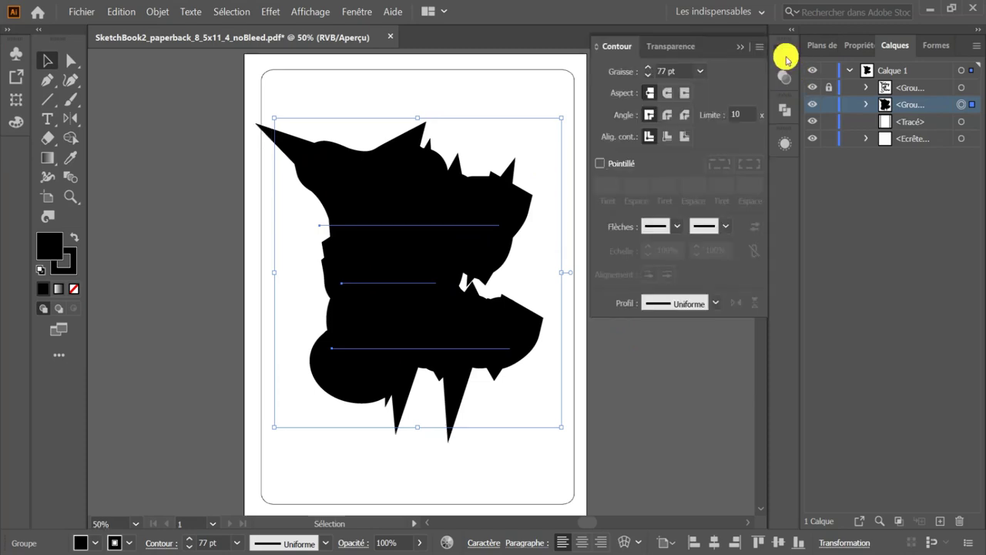
left_click(667, 93)
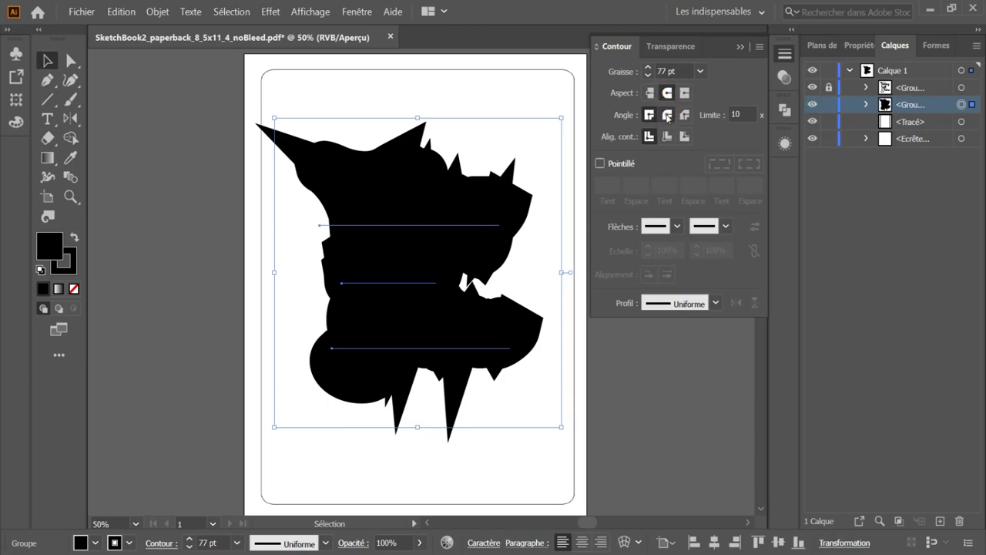
left_click(667, 115)
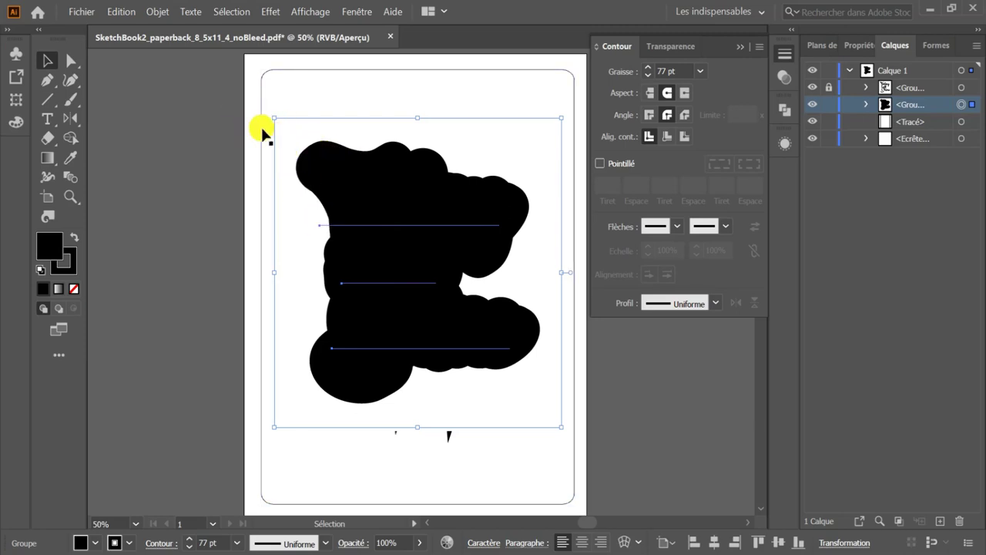
left_click(739, 48)
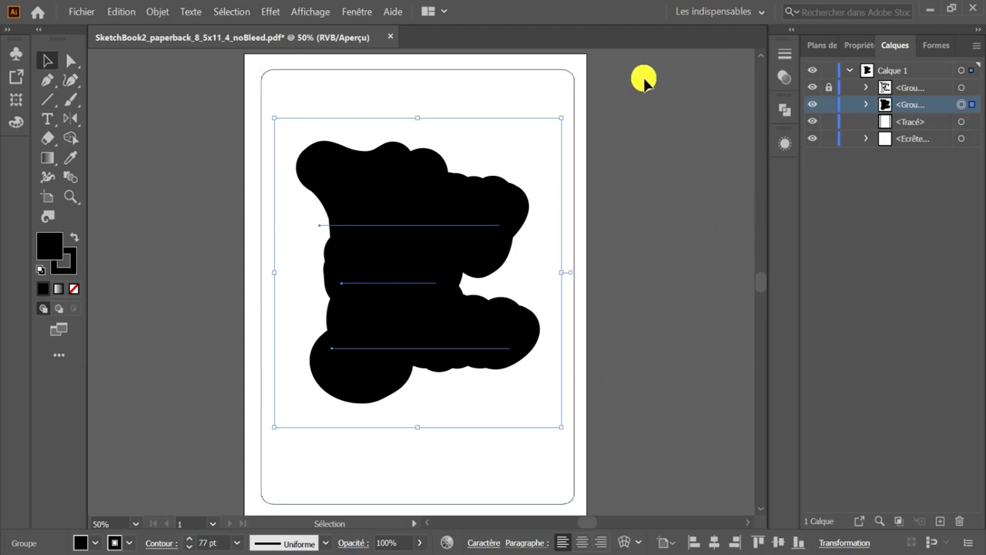
left_click(652, 108)
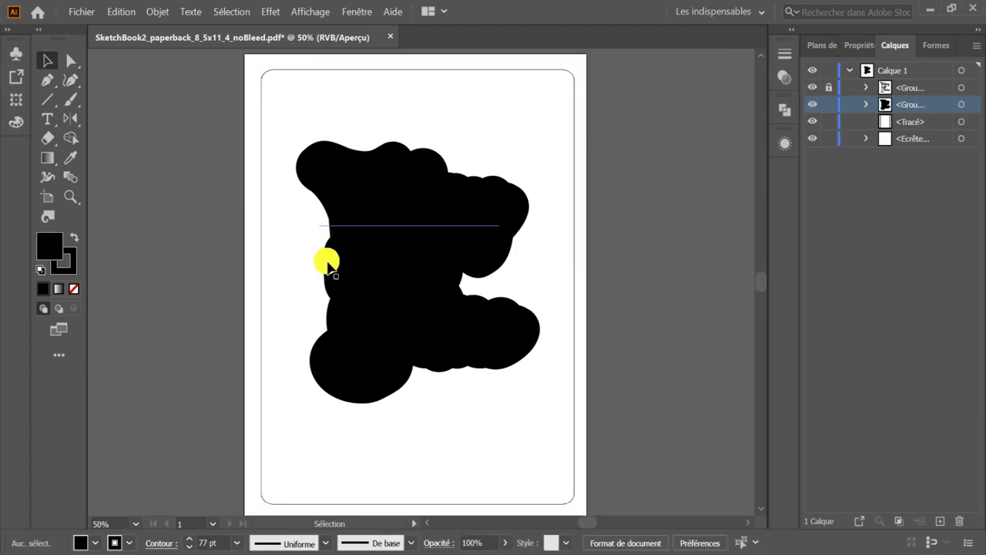
- Lock the black blob group and select the top 'Today i will Shine' lettering group
left_click(829, 106)
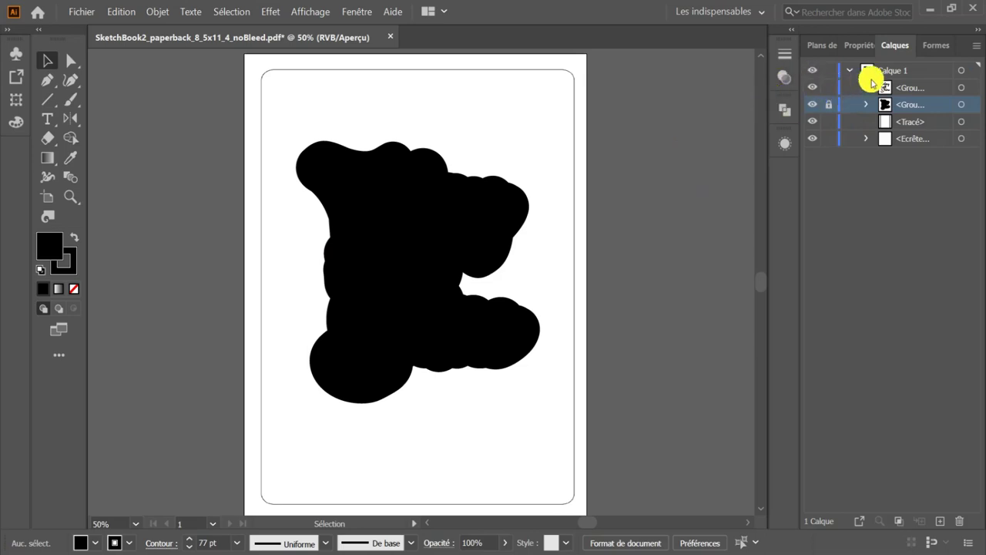
left_click(390, 203)
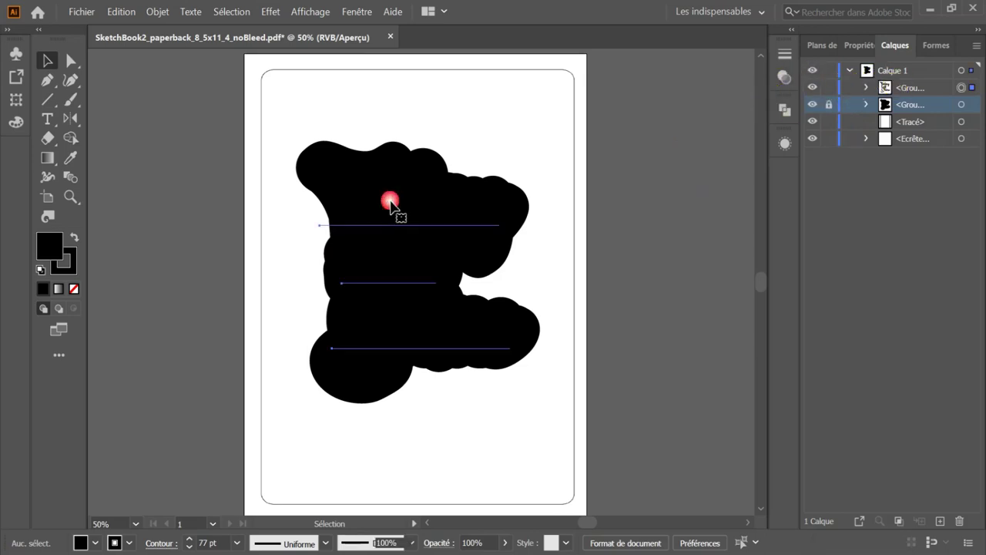
left_click(522, 197)
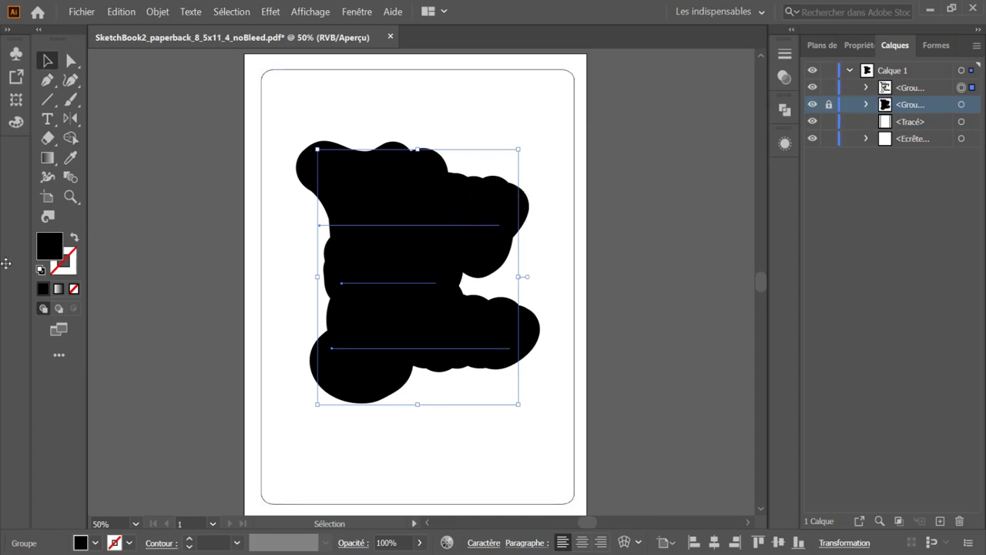
left_click(15, 122)
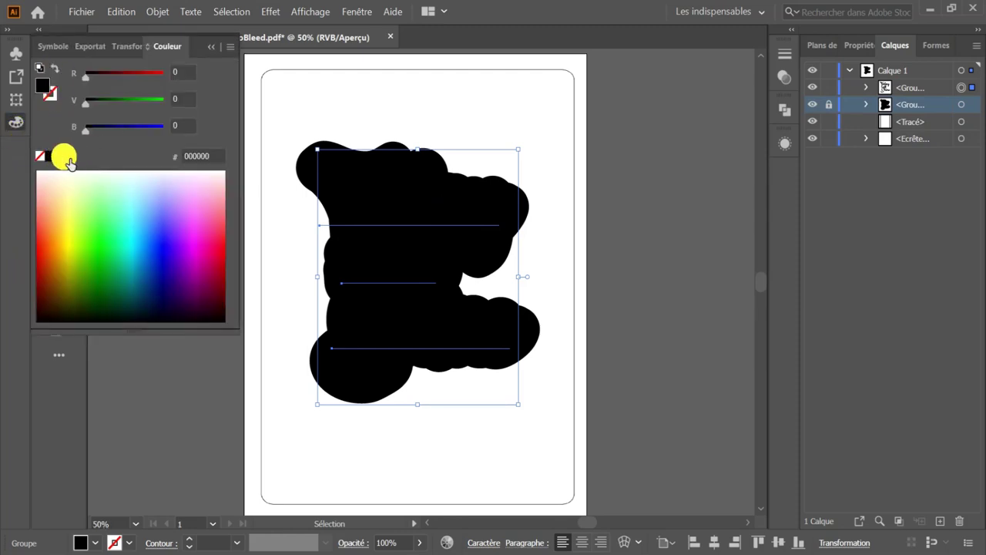
- Fill the top lettering copy with white (FFFFFF) and deselect it
left_click(61, 156)
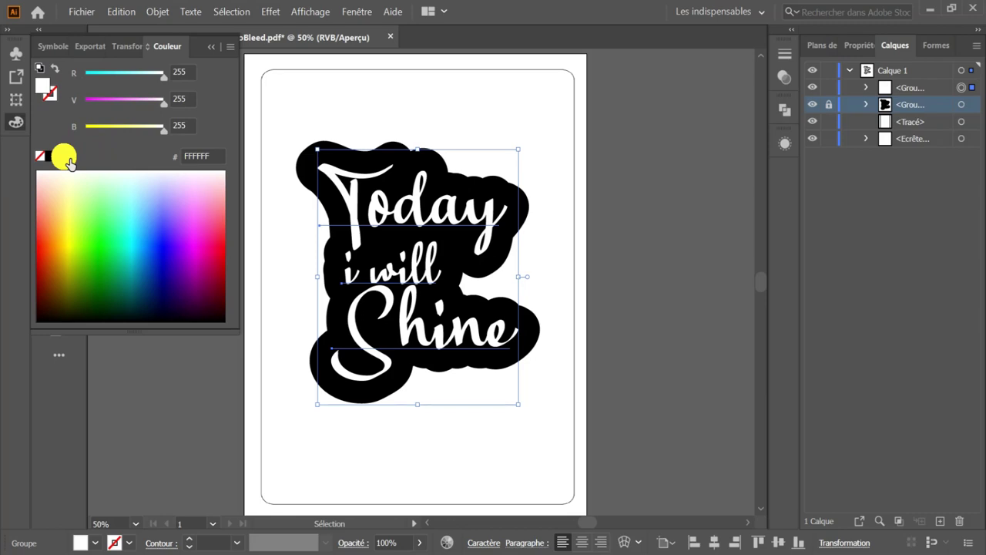
left_click(189, 187)
left_click(189, 187)
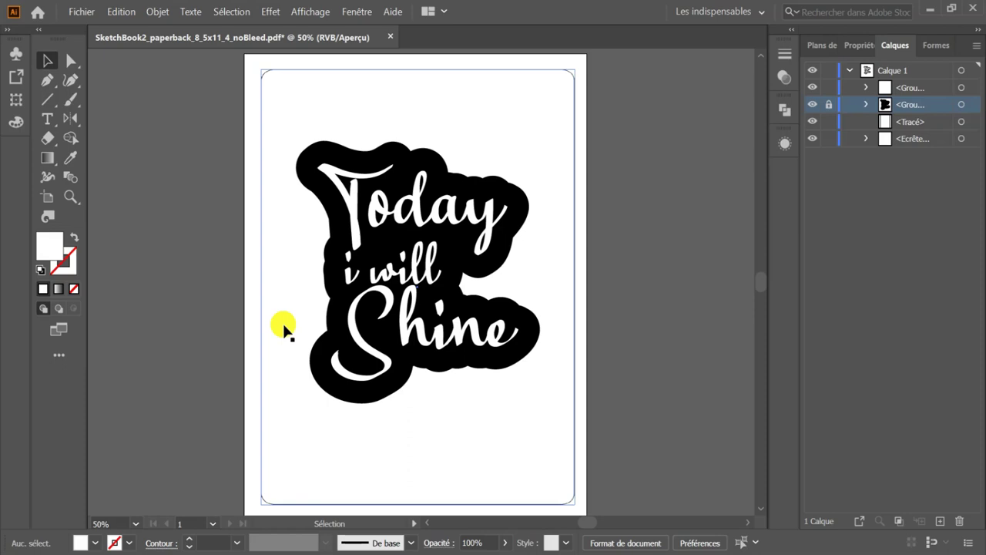
- Unlock the blob, lock the clipping frame, and group the white lettering with its black blob
left_click(829, 106)
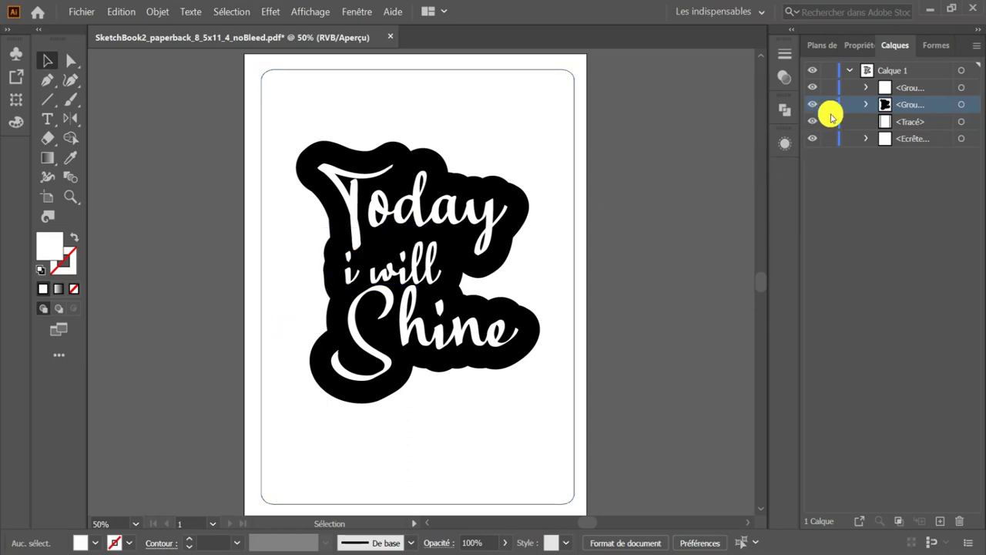
left_click(834, 109)
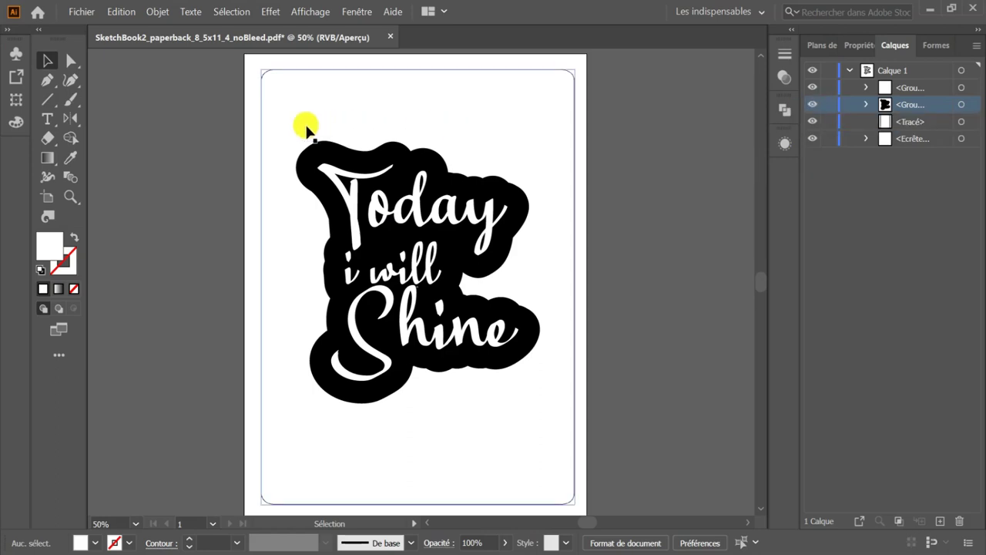
left_click(308, 73)
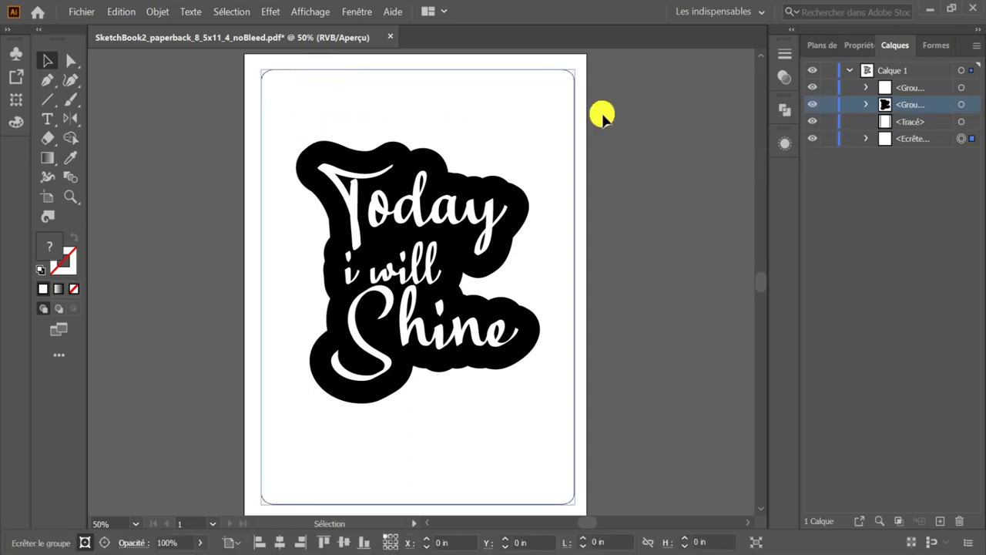
left_click(827, 139)
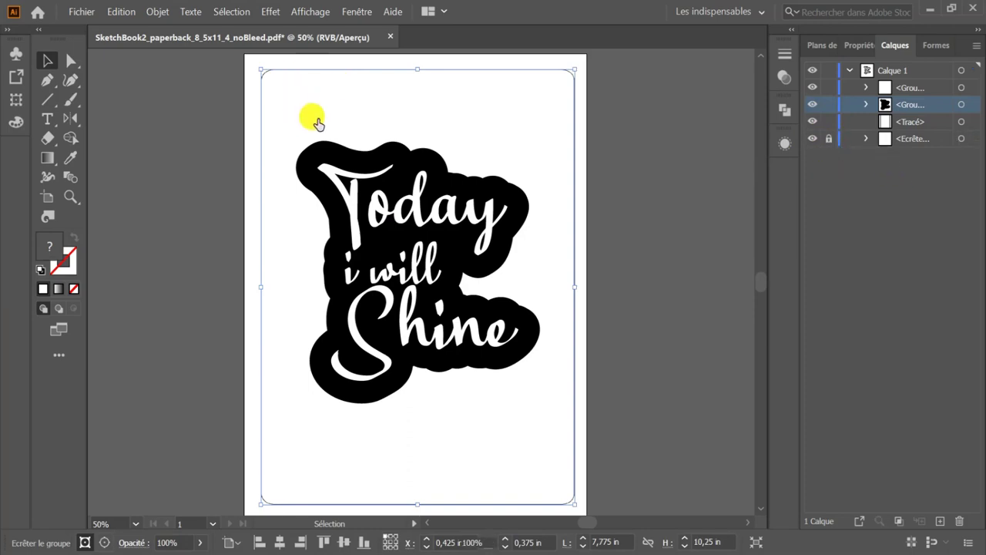
left_click(293, 119)
left_click_drag(290, 119, 556, 420)
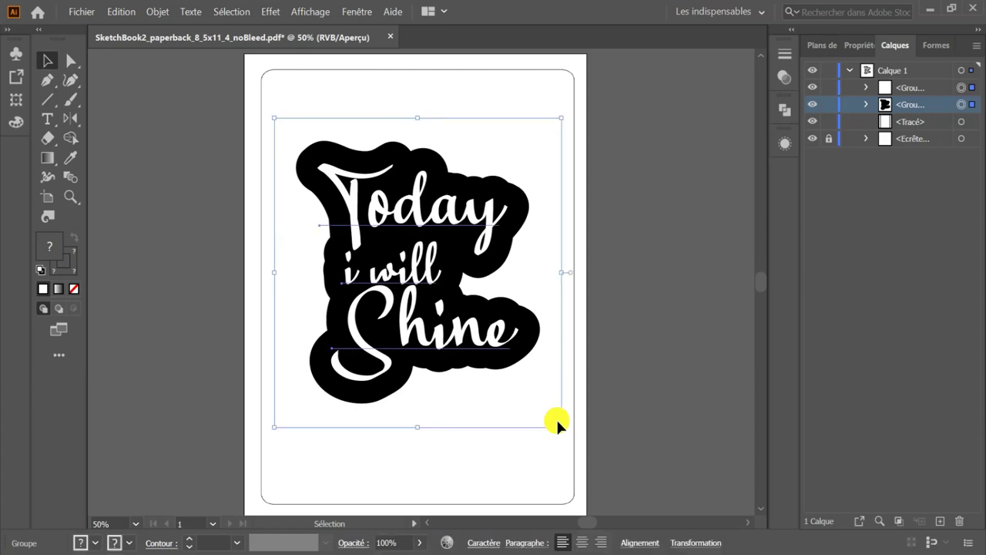
key("ctrl+g")
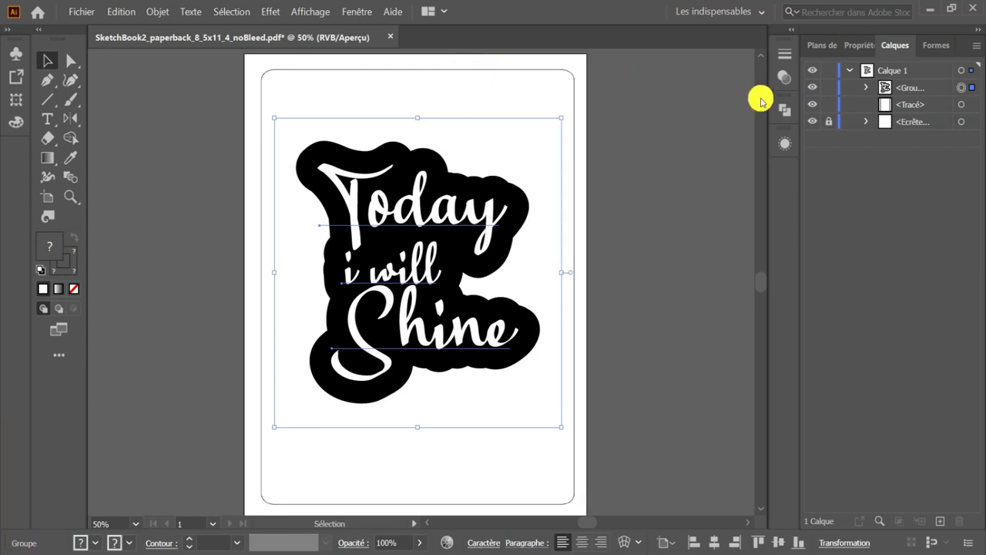
- Unlock the clipping frame layer and select its rounded-rectangle path
left_click(828, 121)
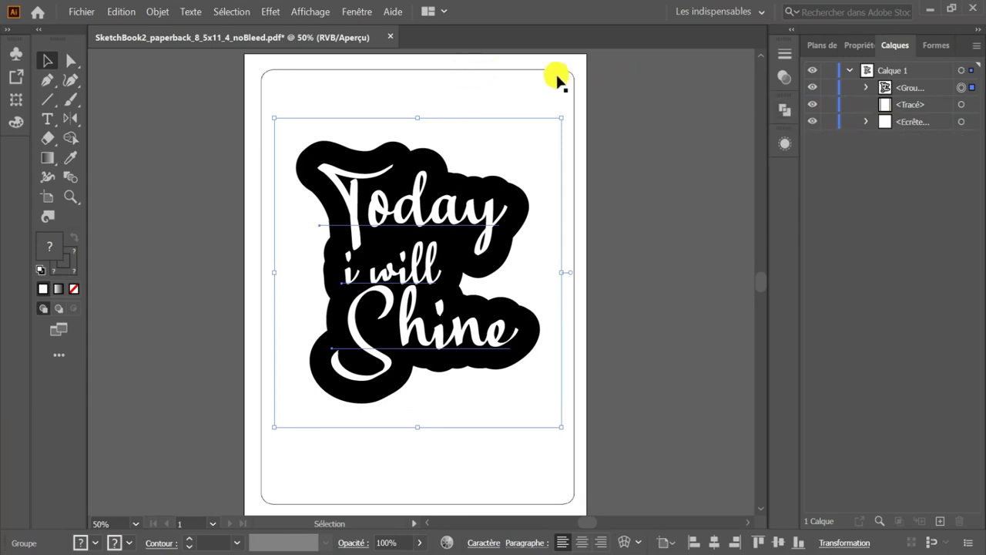
left_click(469, 71)
left_click(468, 70)
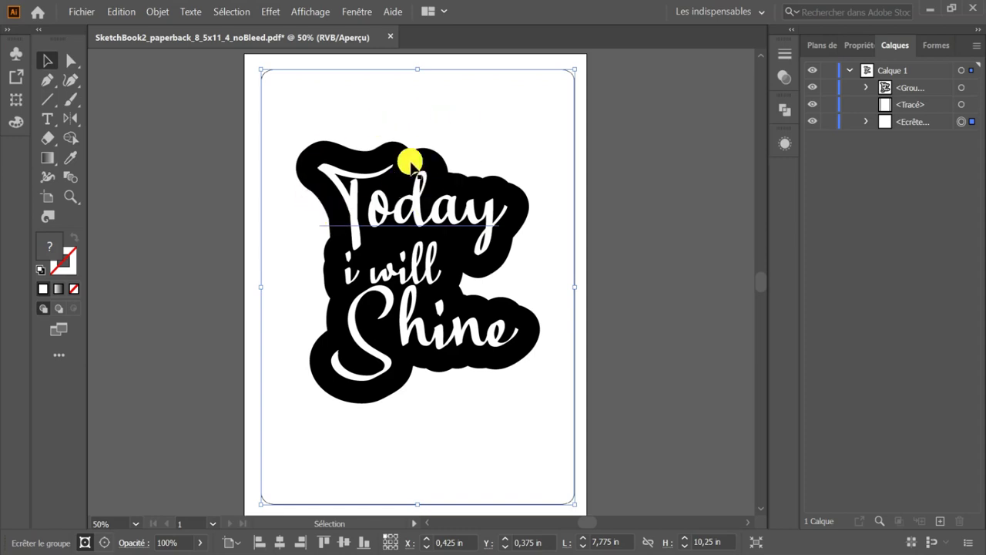
left_click(434, 202)
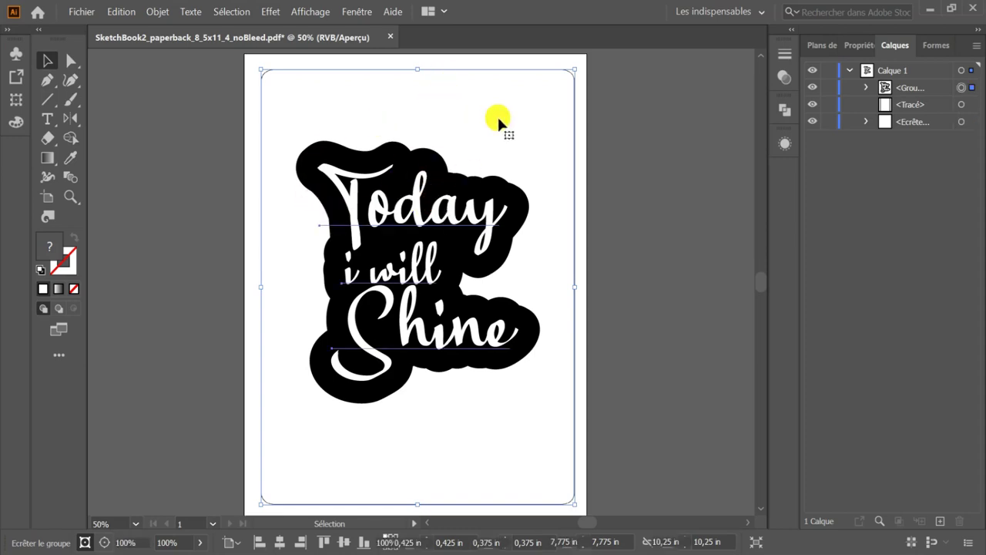
- Centre the lettering artwork horizontally and vertically against the rounded frame
left_click(480, 68)
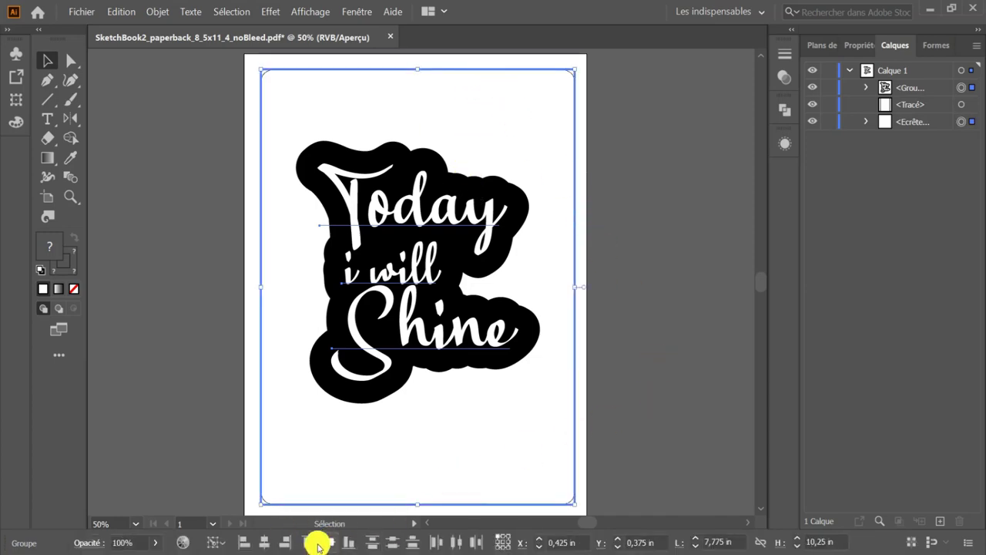
left_click(267, 543)
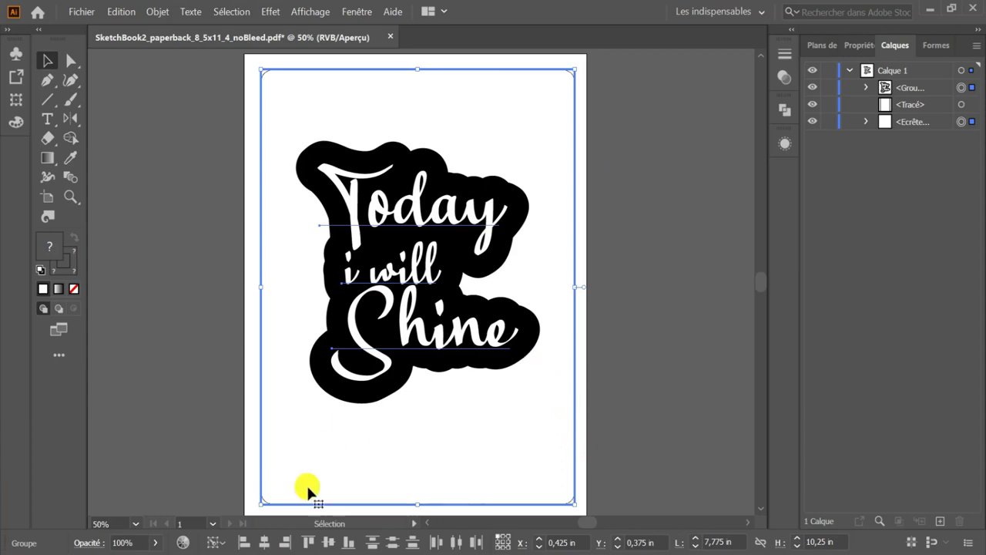
left_click(322, 543)
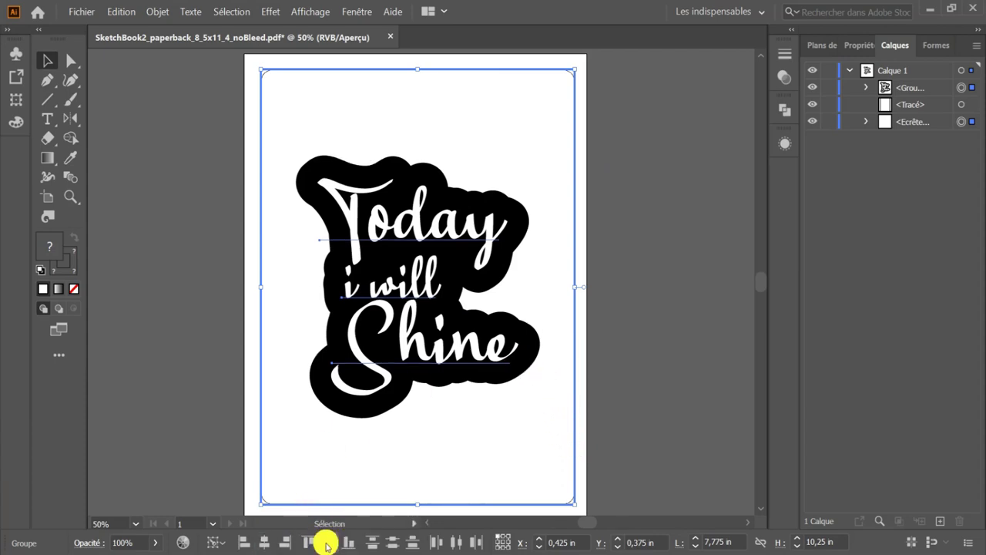
- Delete the rounded-rectangle clipping path from the page
left_click(202, 165)
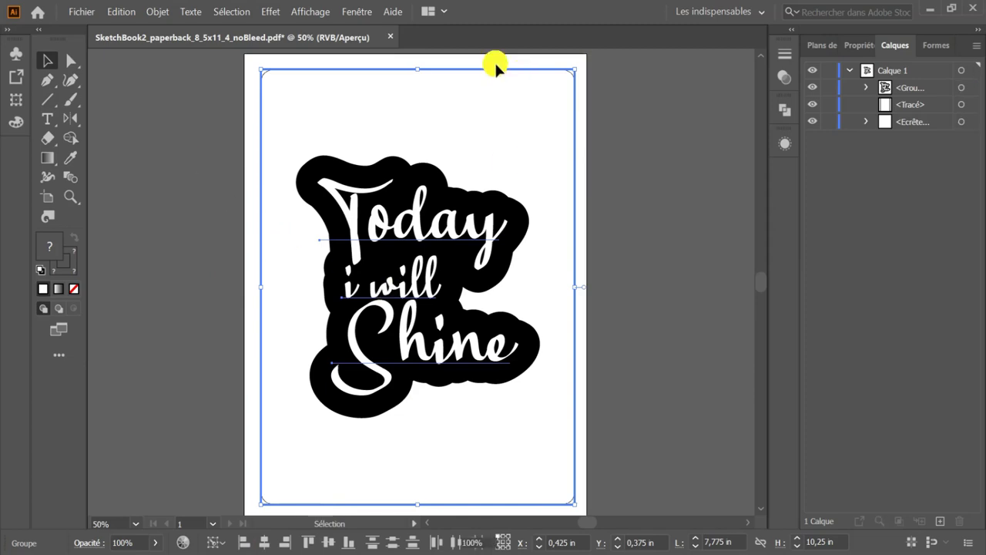
left_click(498, 145)
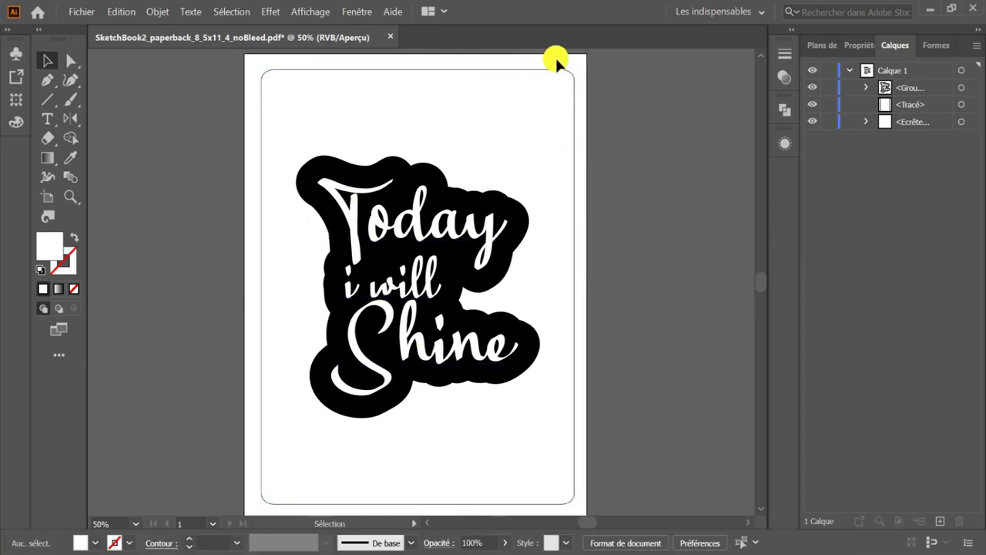
left_click(500, 68)
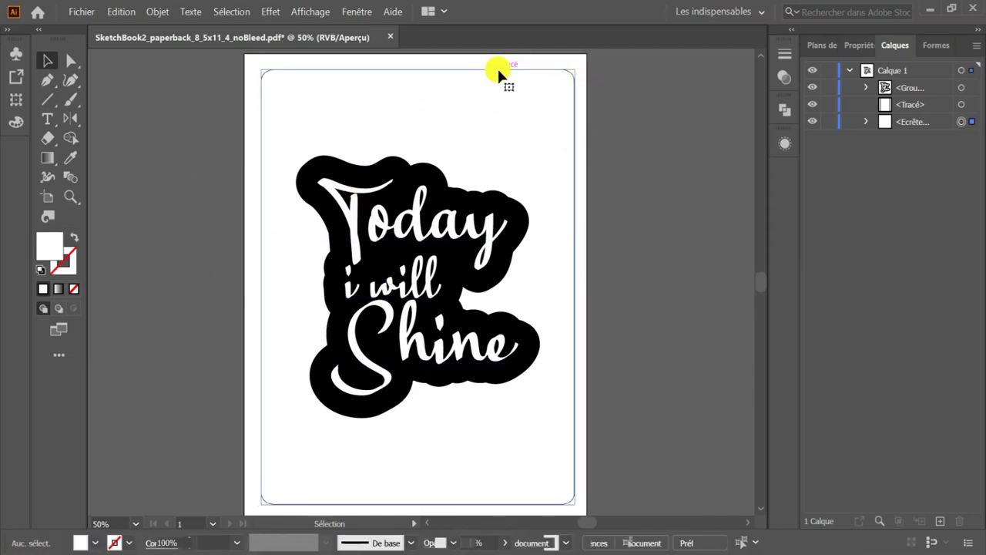
key("Delete")
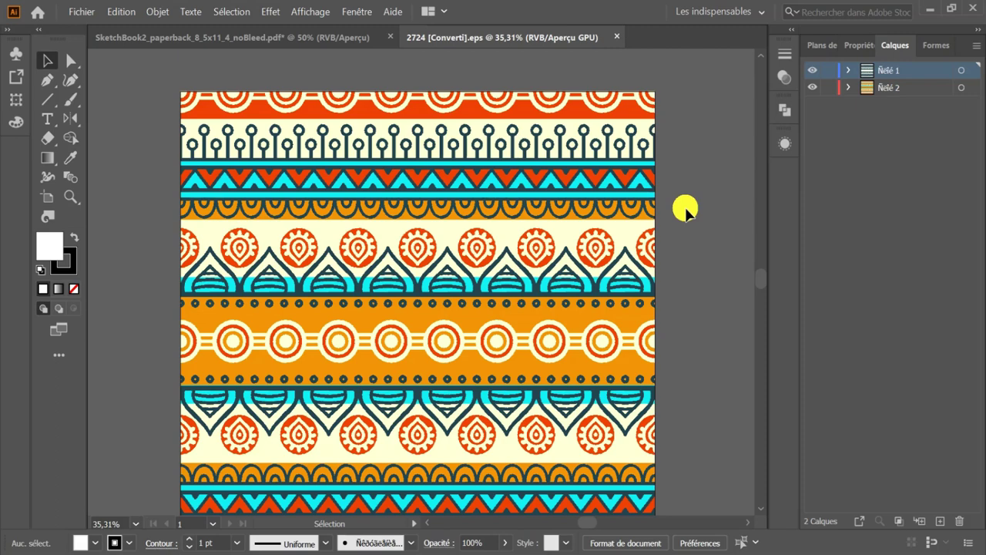
- Select the tribal pattern artwork in 2724 [Converti].eps
scroll(685, 209, "down", 1)
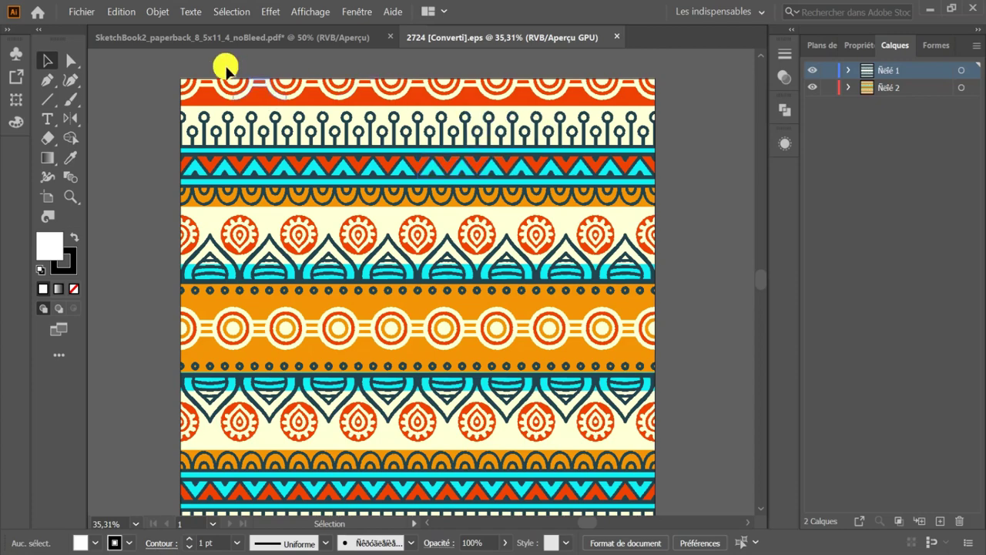
left_click(205, 127)
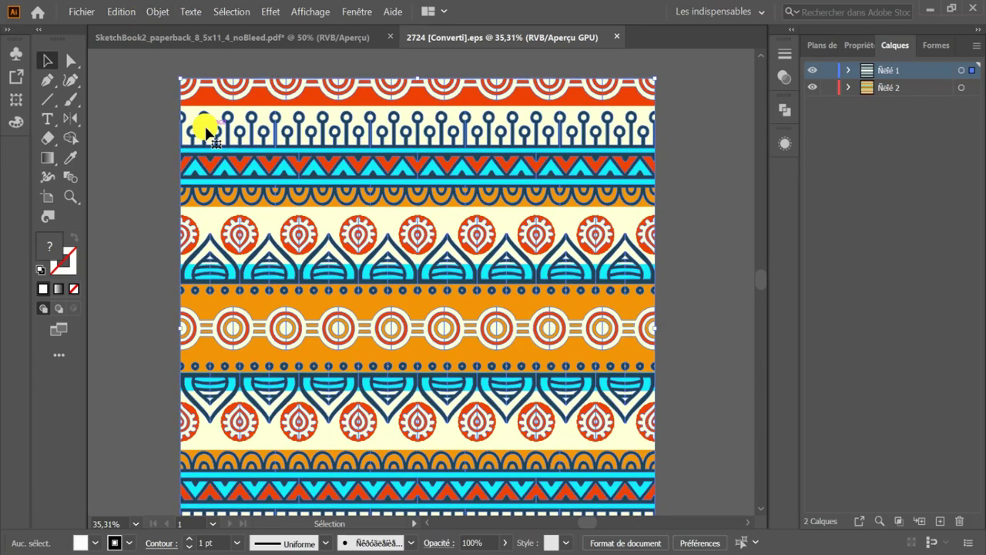
- Ungroup the tribal pattern artwork with Dissocier
right_click(206, 131)
left_click(235, 224)
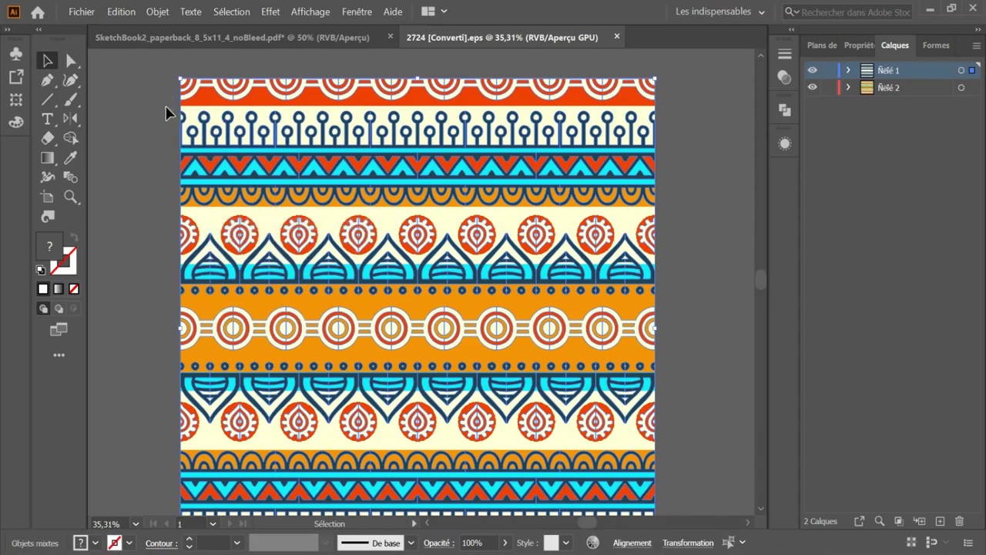
left_click(169, 111)
- Recolour the first circle-and-stem tile from dark teal to black
left_click(207, 128)
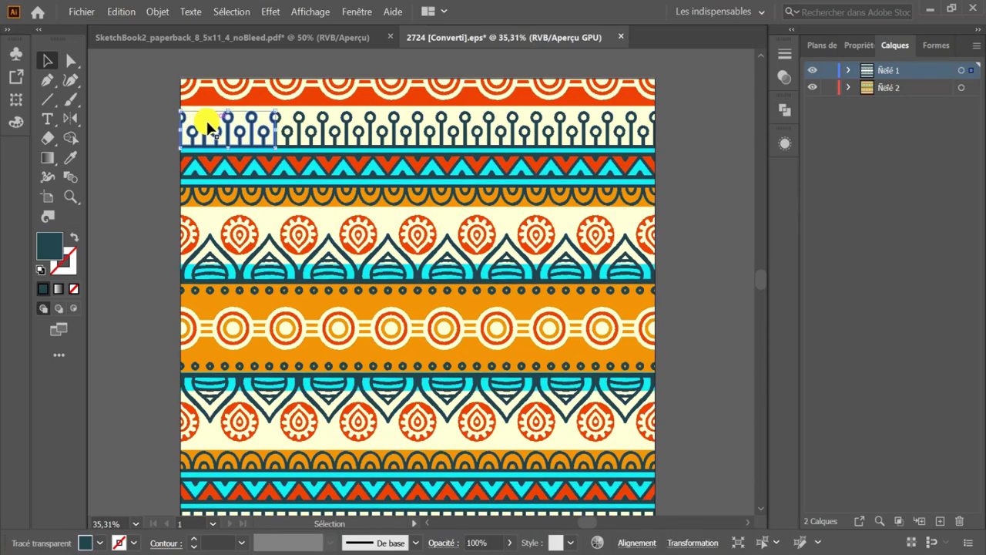
scroll(206, 128, "up", 5)
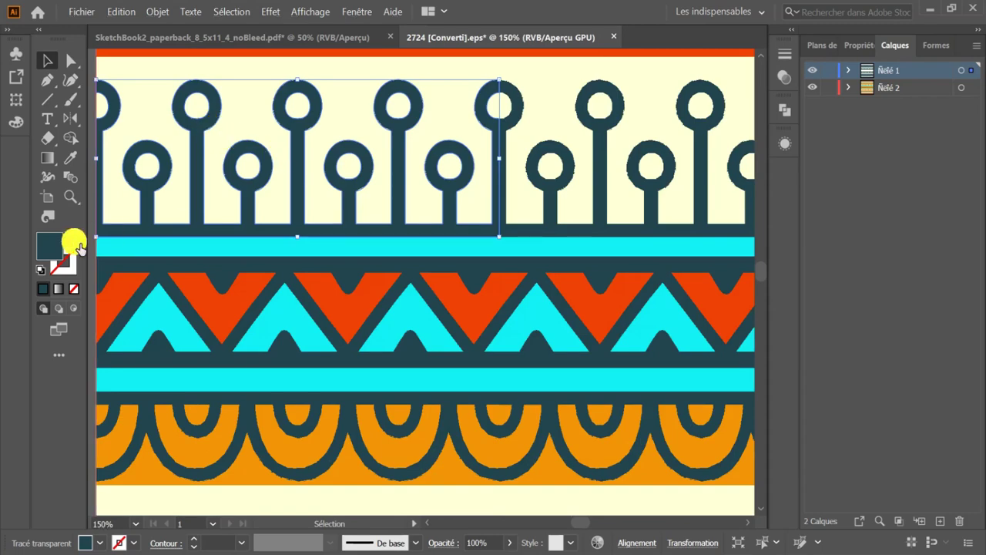
double_click(49, 247)
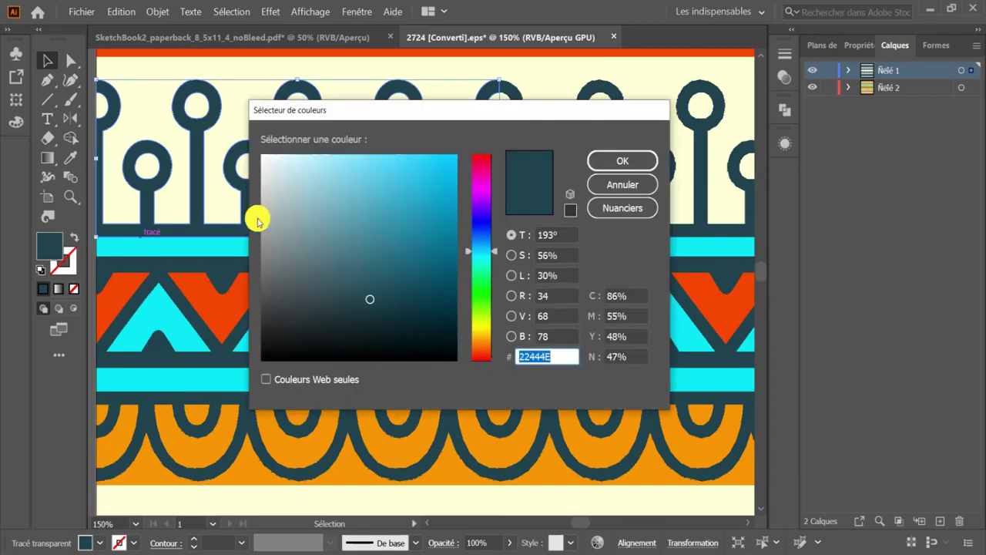
left_click(429, 313)
left_click_drag(455, 370, 469, 374)
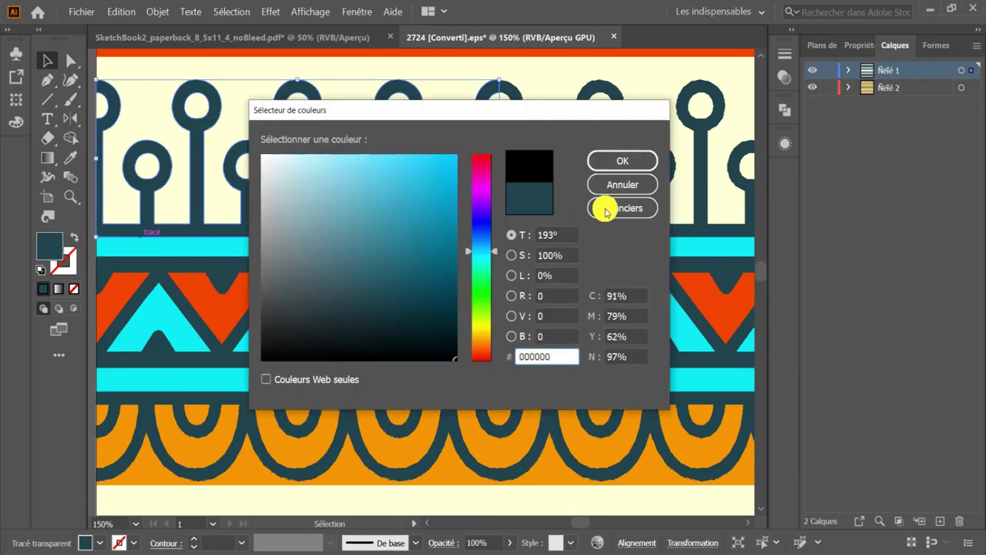
left_click(626, 160)
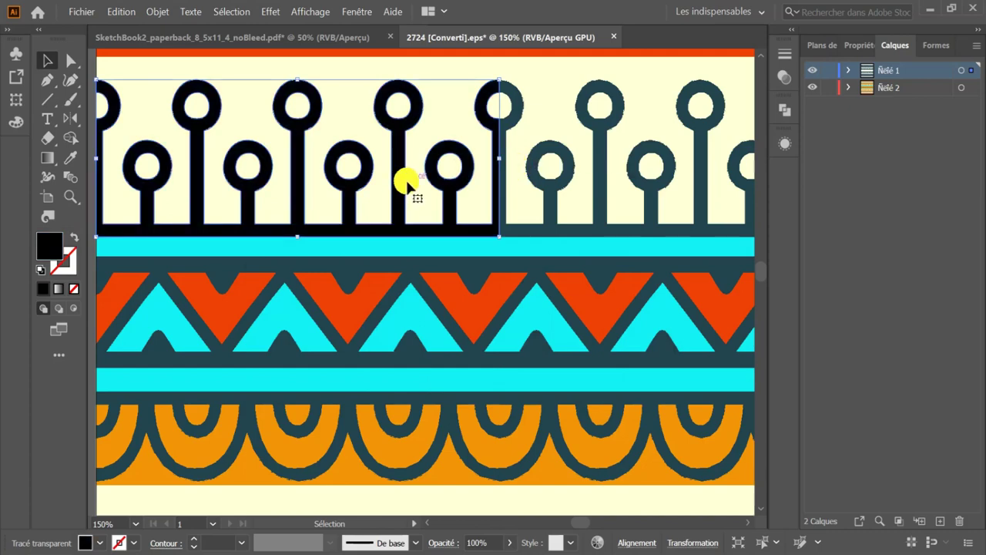
scroll(406, 182, "down", 1)
scroll(406, 182, "down", 1)
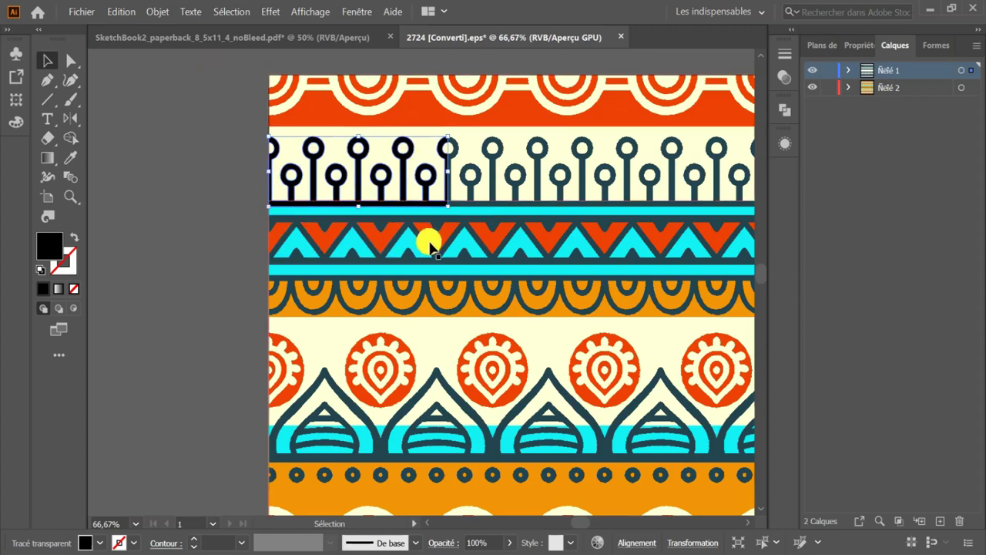
scroll(374, 213, "down", 1, "alt")
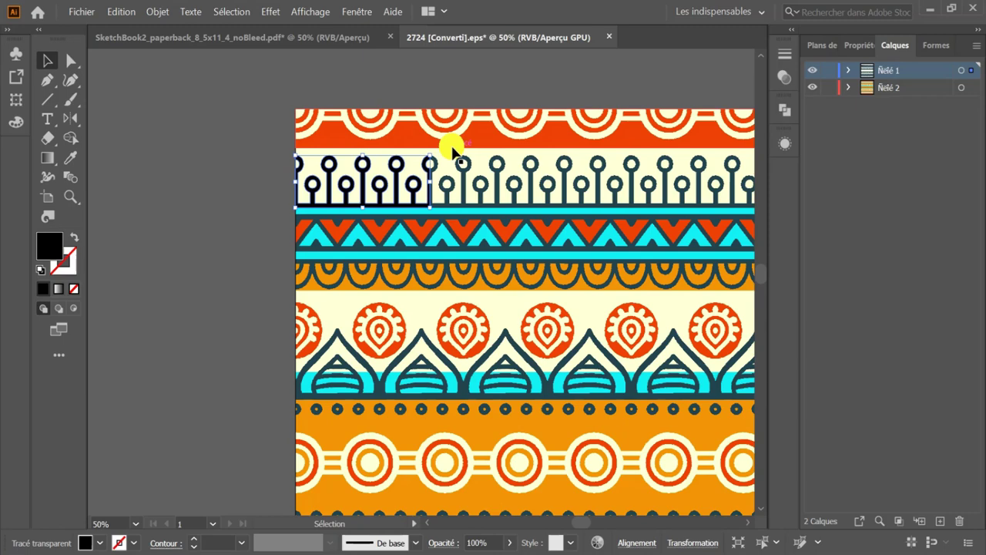
scroll(455, 152, "down", 1)
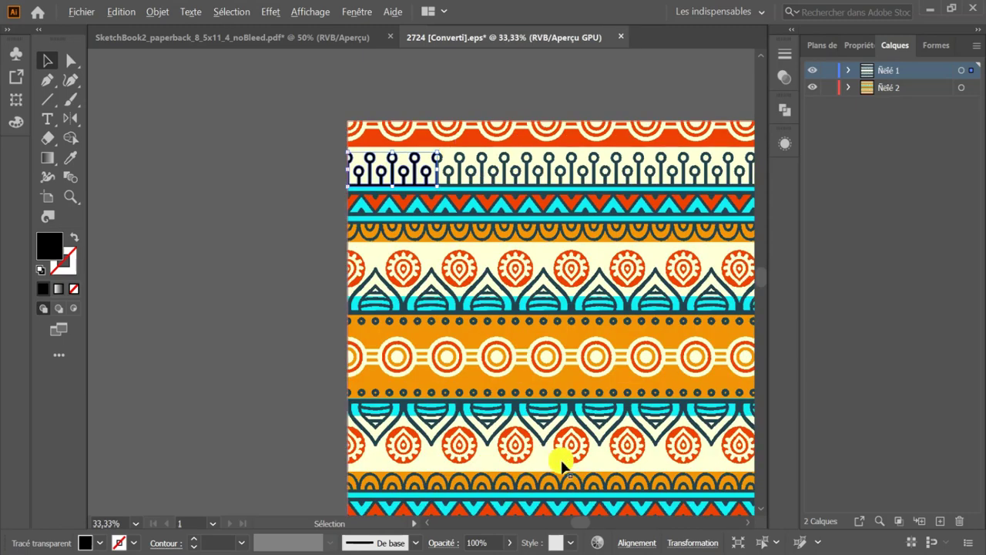
left_click_drag(579, 524, 587, 524)
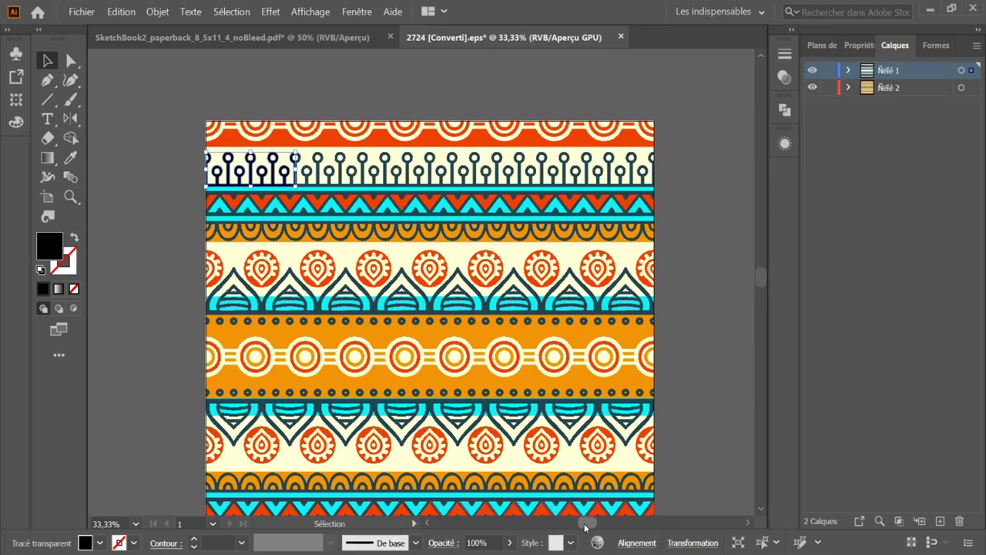
left_click(195, 99)
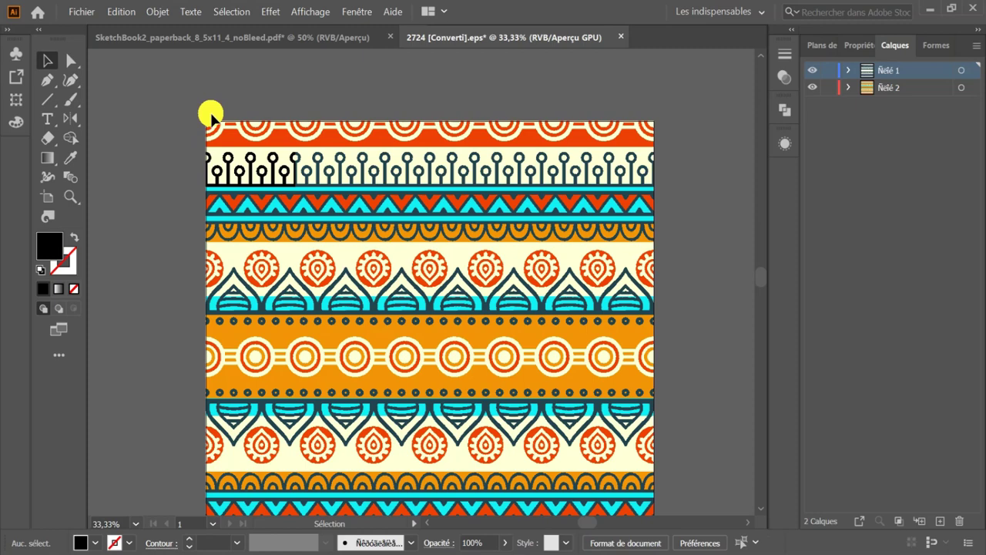
- Fill the pattern's top orange band with white
left_click(236, 156)
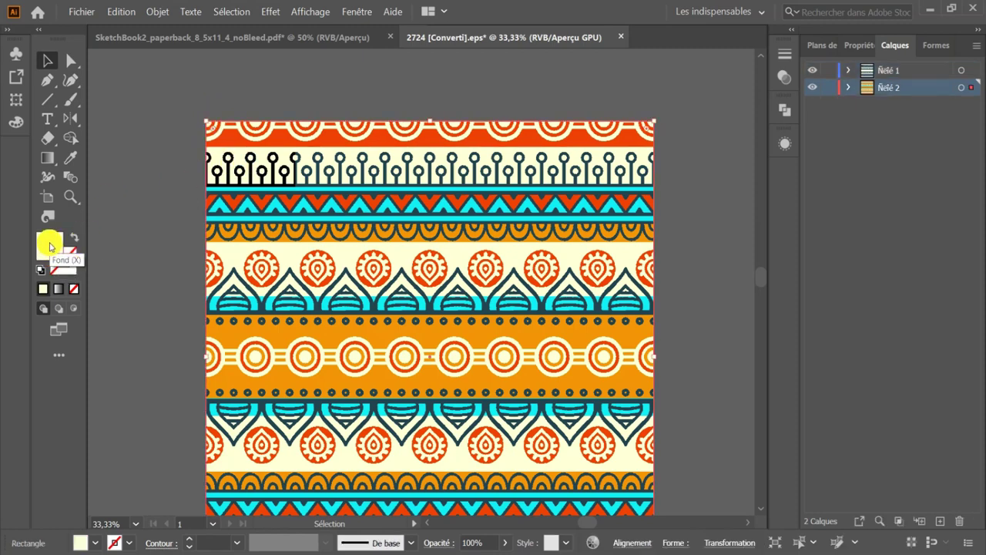
left_click(16, 122)
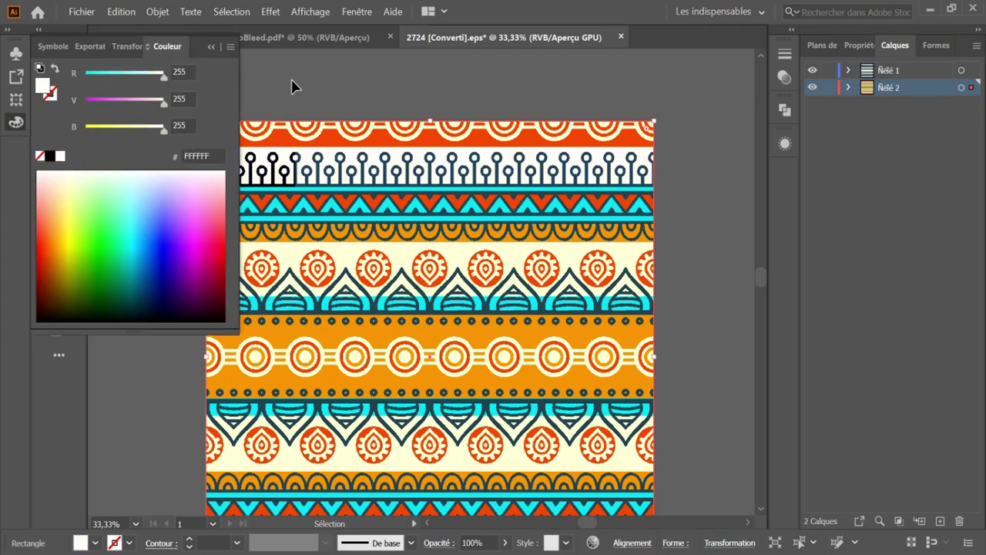
left_click(265, 66)
left_click(211, 44)
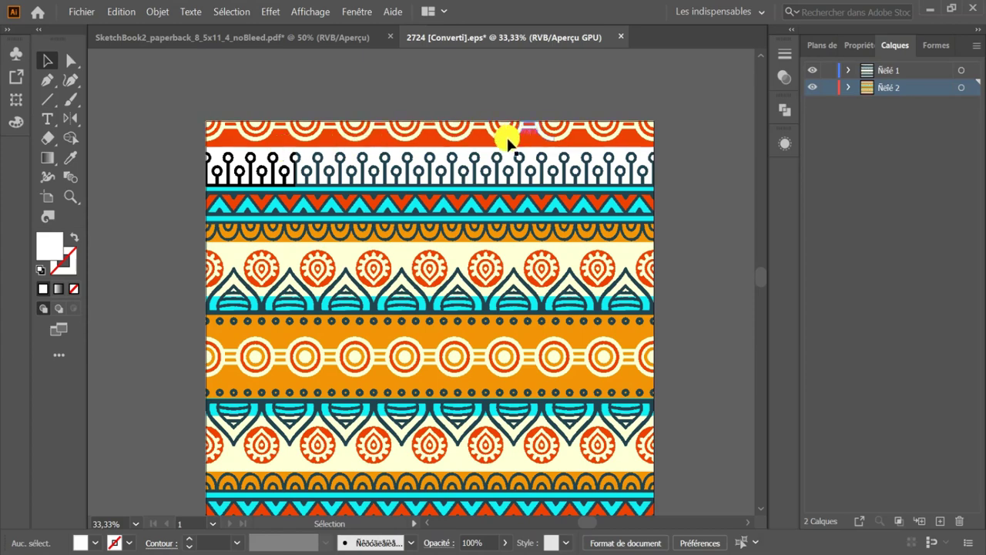
left_click(383, 146)
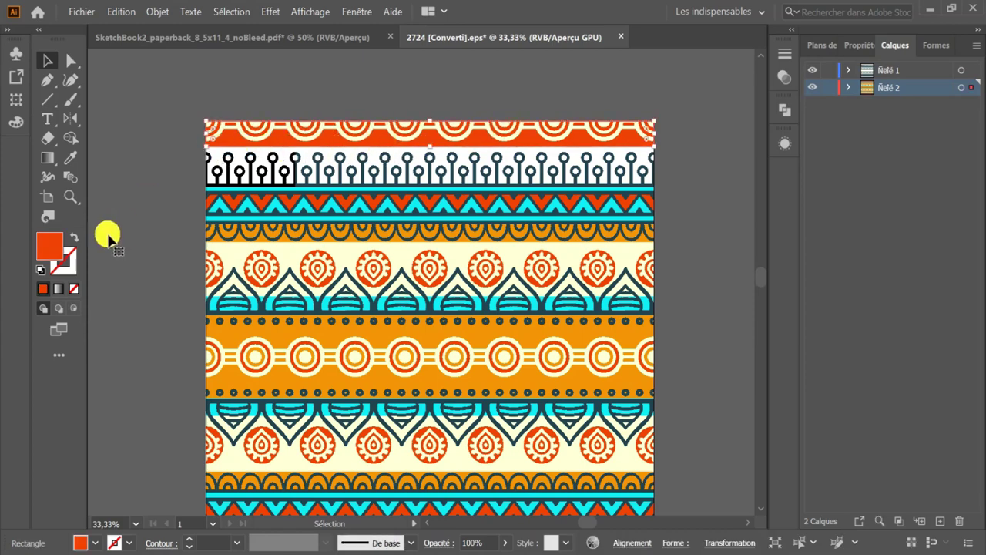
left_click(15, 125)
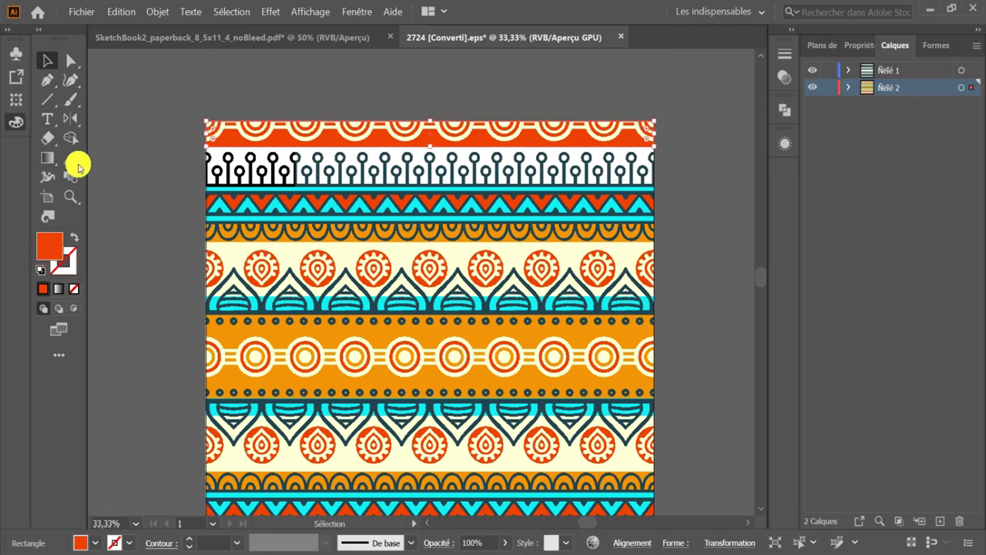
left_click(62, 159)
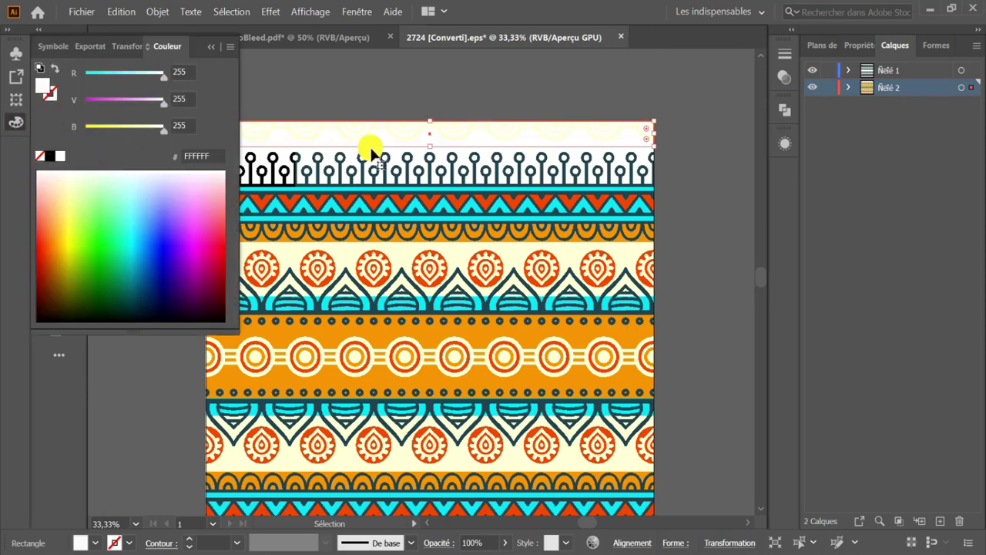
left_click(386, 128)
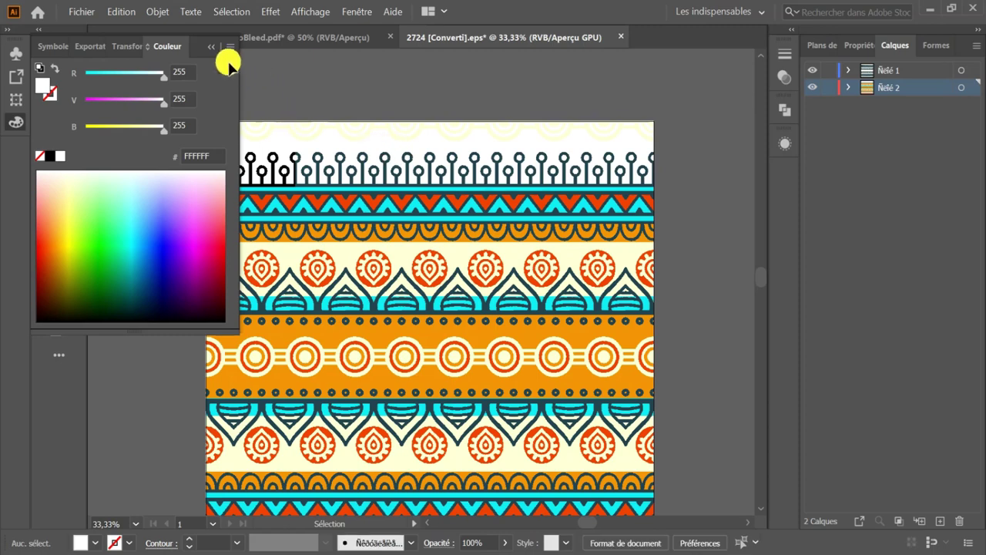
- Give the light band beneath it a 3 pt black stroke
left_click(208, 547)
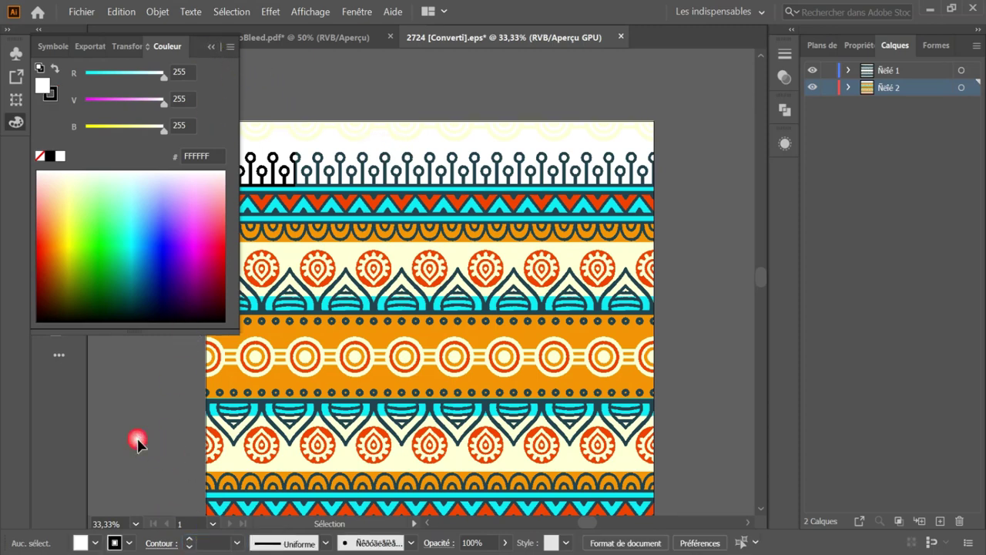
left_click(327, 146)
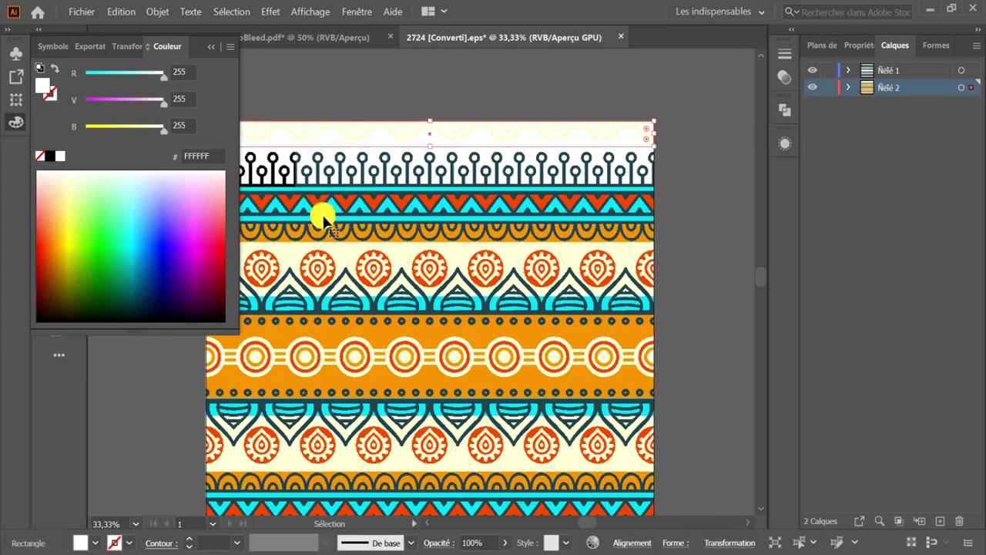
left_click(219, 547)
type("3")
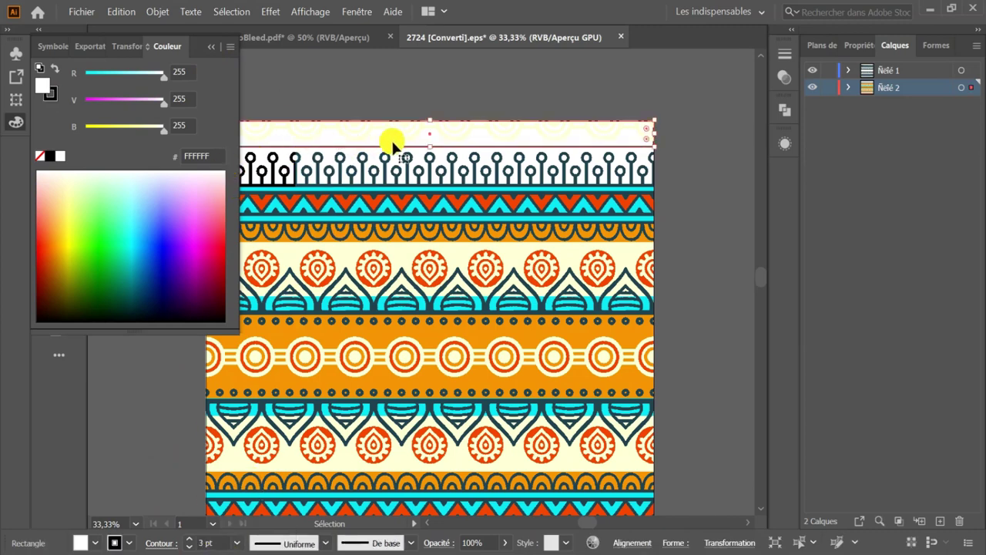
left_click(303, 83)
left_click(206, 47)
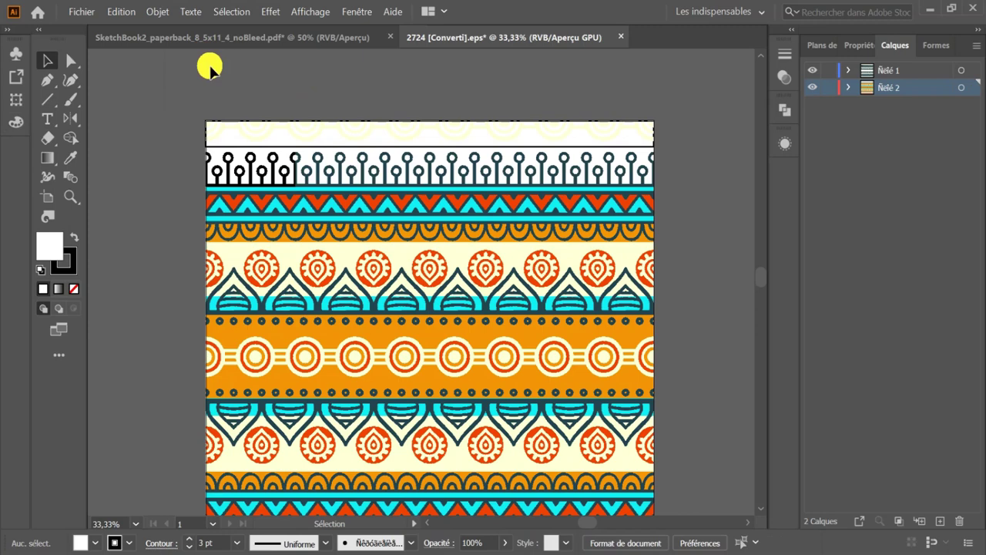
- Convert the whole tribal pattern to grayscale with Conversion en niveaux de gris
scroll(180, 98, "down", 3)
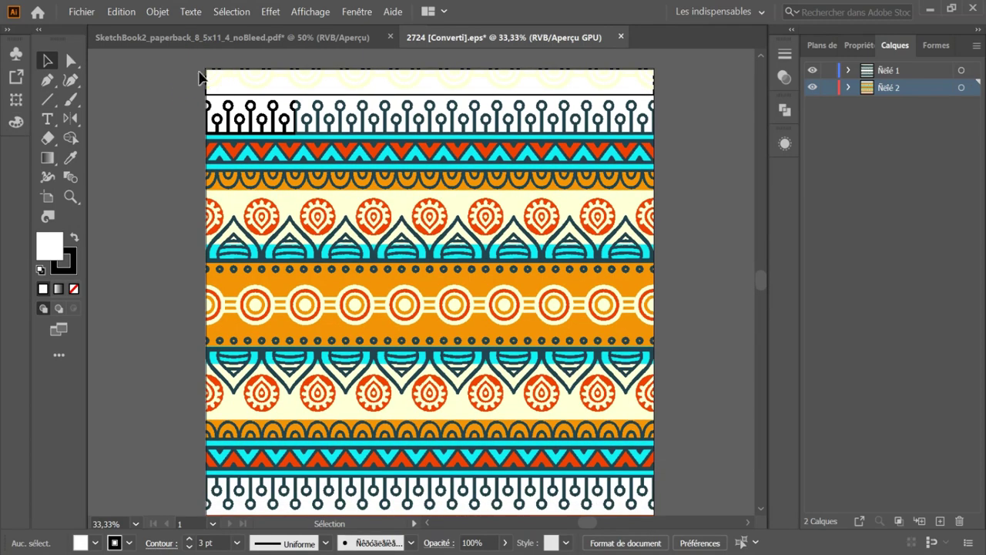
scroll(668, 516, "down", 5)
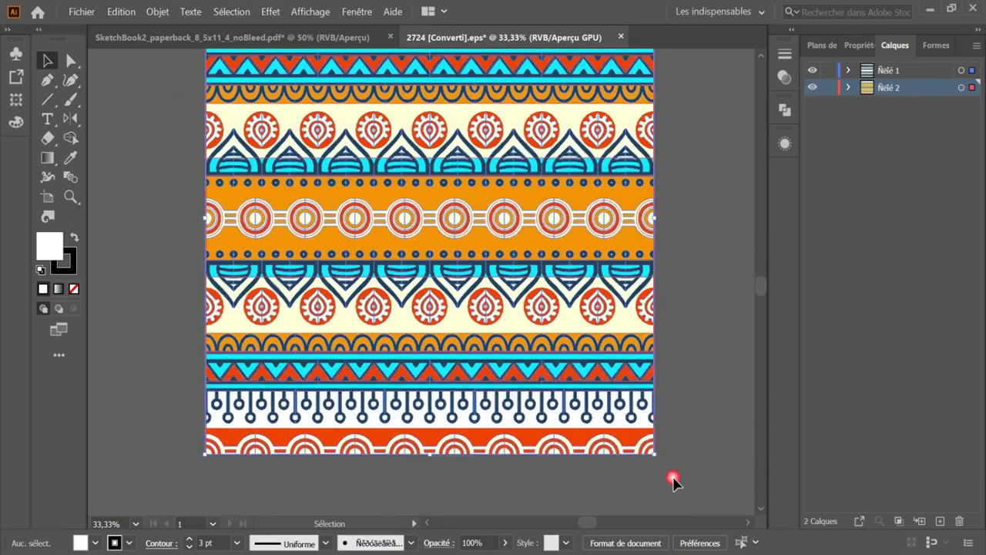
left_click(299, 271)
scroll(205, 227, "up", 6)
scroll(184, 212, "up", 8)
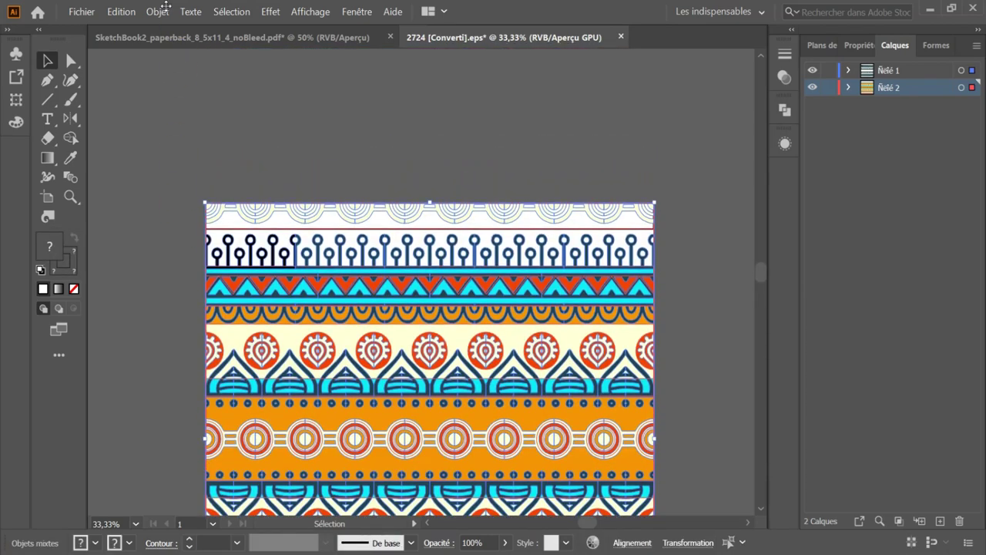
left_click(121, 11)
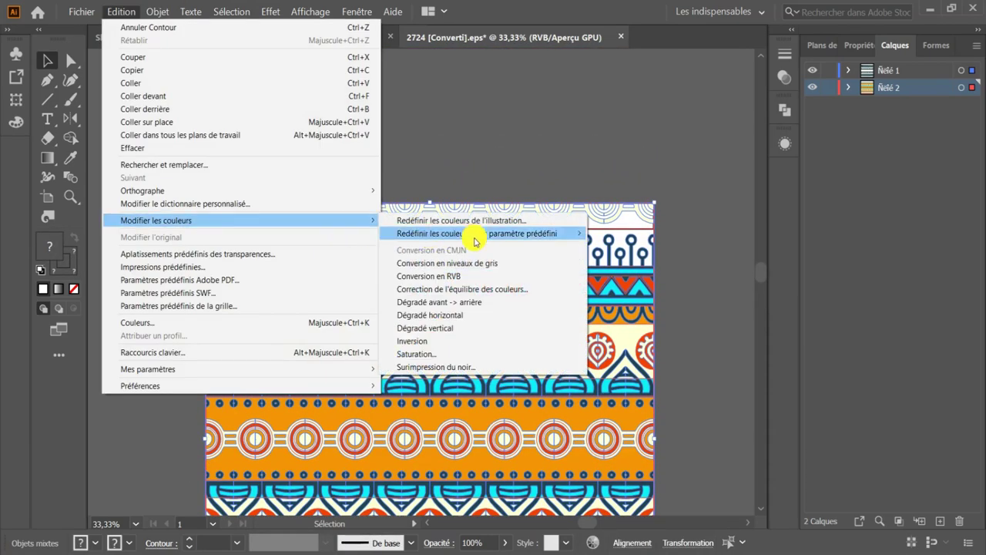
mouse_move(156, 220)
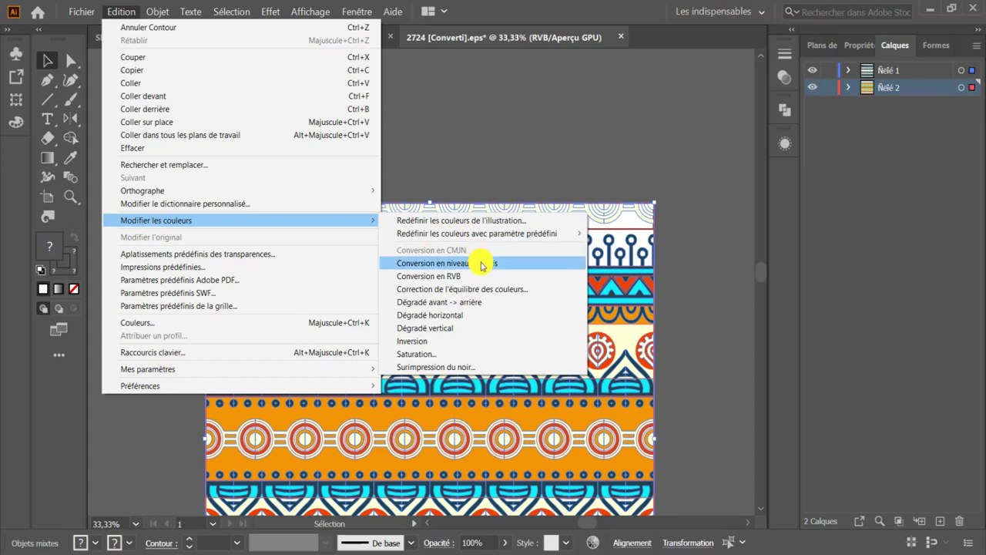
left_click(483, 265)
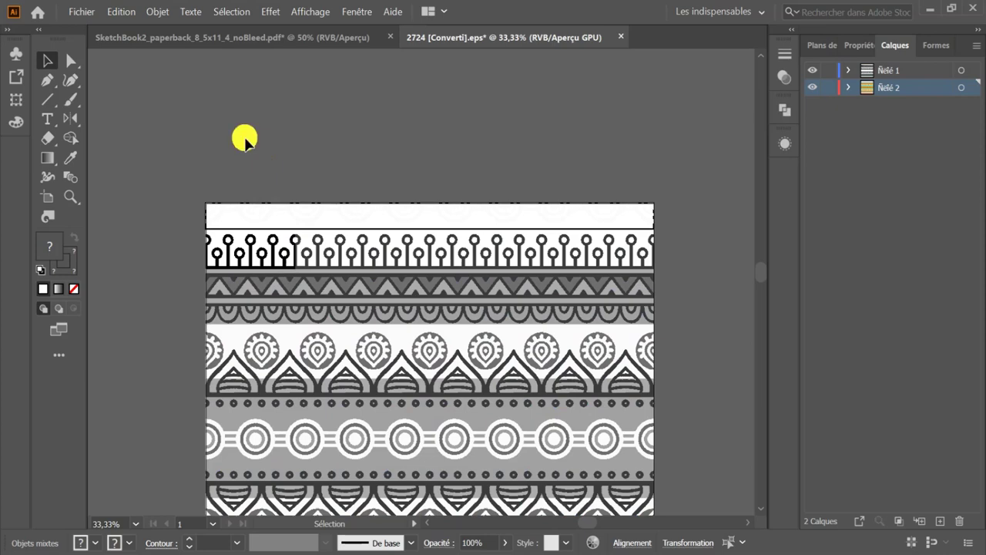
left_click(245, 138)
scroll(243, 141, "down", 3)
scroll(243, 143, "down", 3)
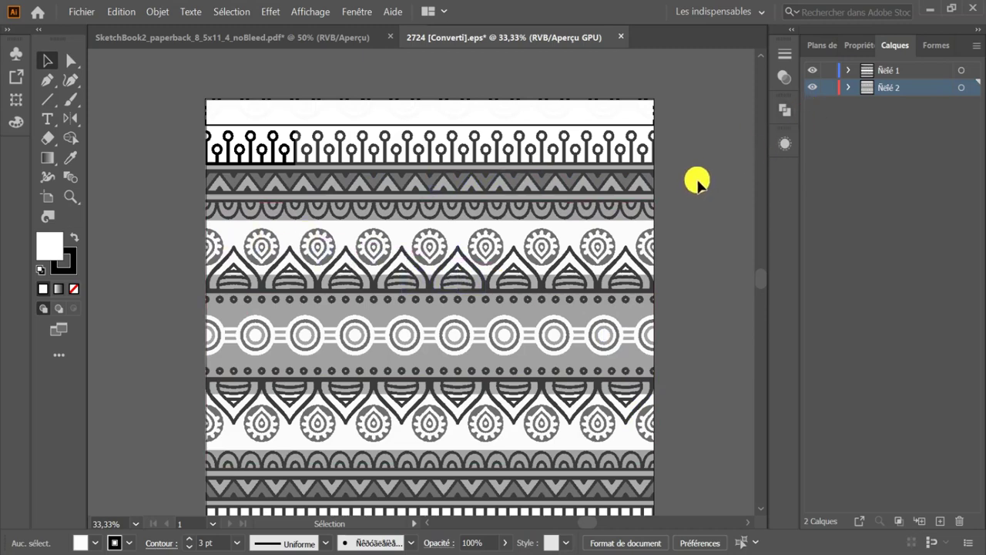
- Fit the black-and-white pattern artboard to the window with Taille écran zoom
scroll(697, 180, "down", 1)
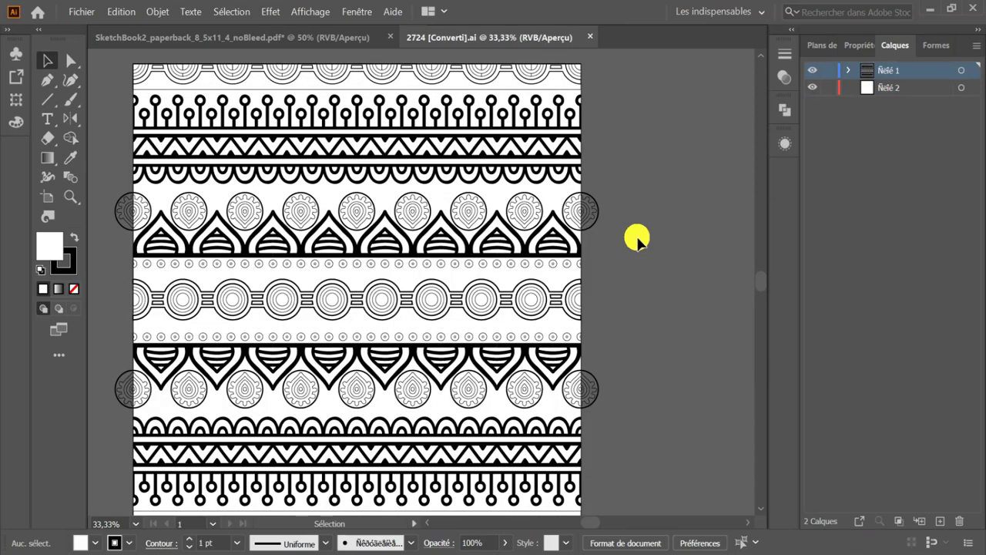
left_click(129, 524)
left_click(158, 509)
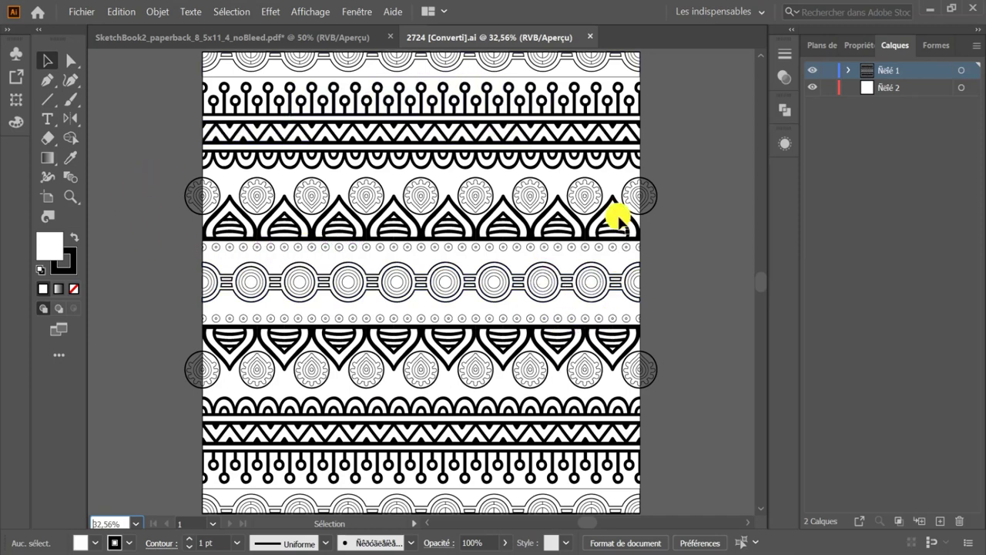
- Bring the pattern into the sketchbook, add a layer named Back, and paste the pattern
left_click(456, 161)
left_click_drag(457, 164, 239, 168)
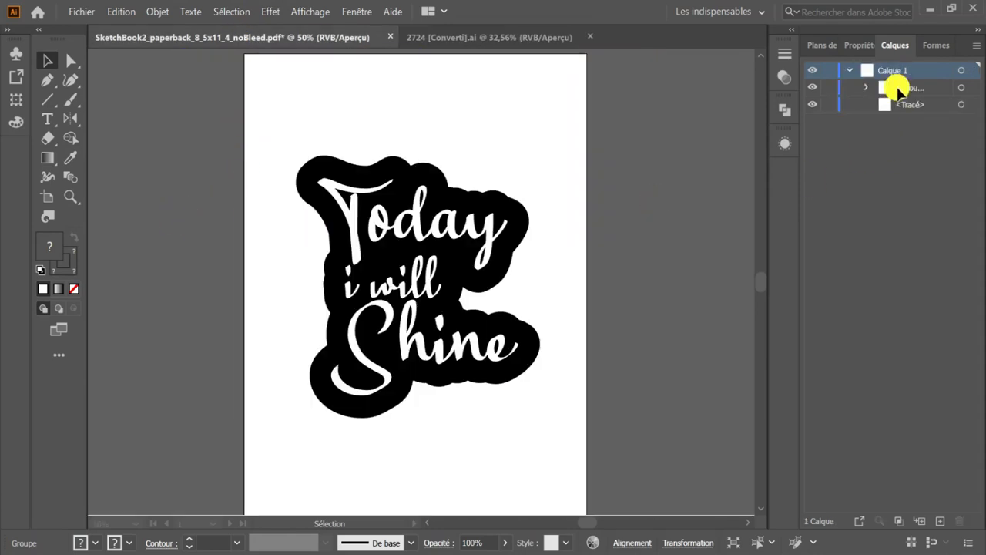
left_click(940, 524)
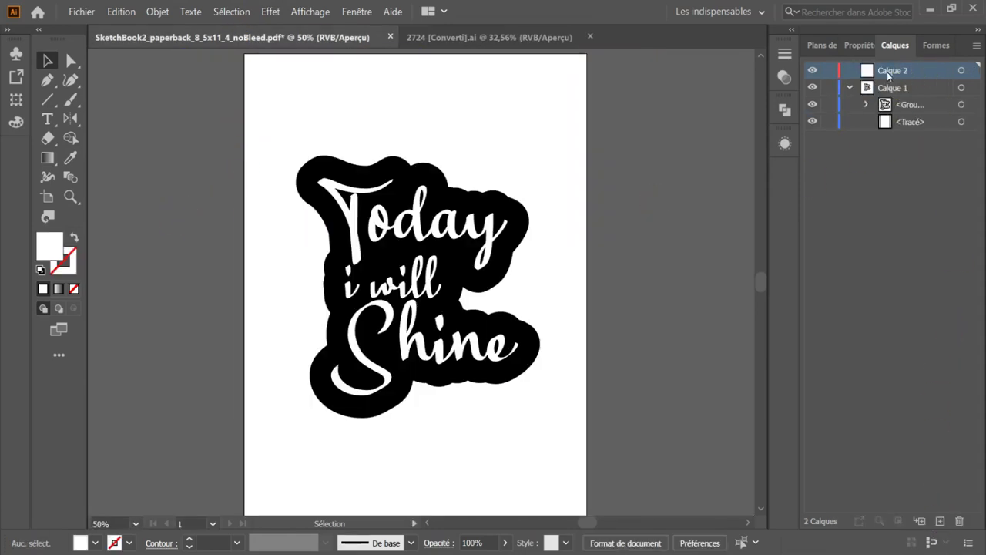
double_click(894, 71)
key("BackSpace")
type("Ba")
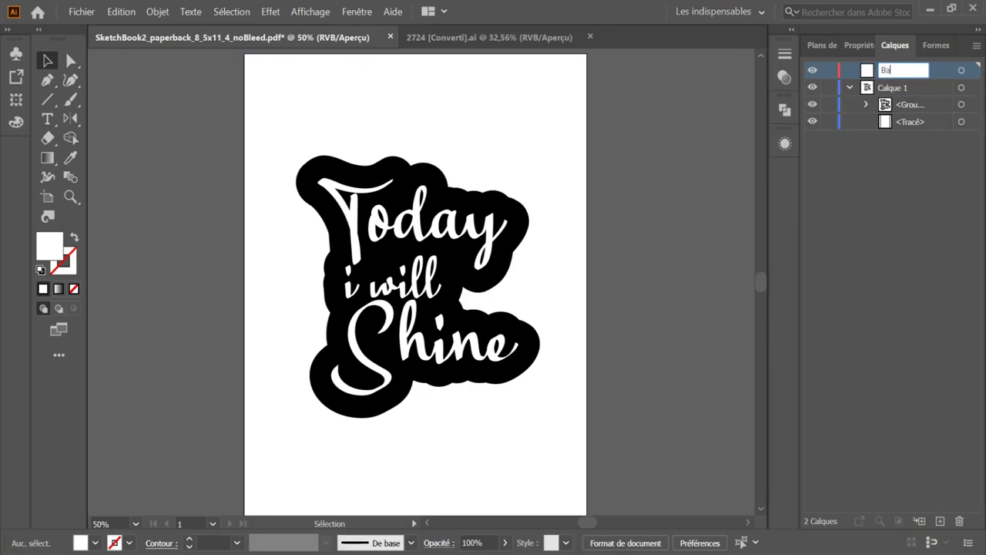
key("Return")
type("Back")
key("Return")
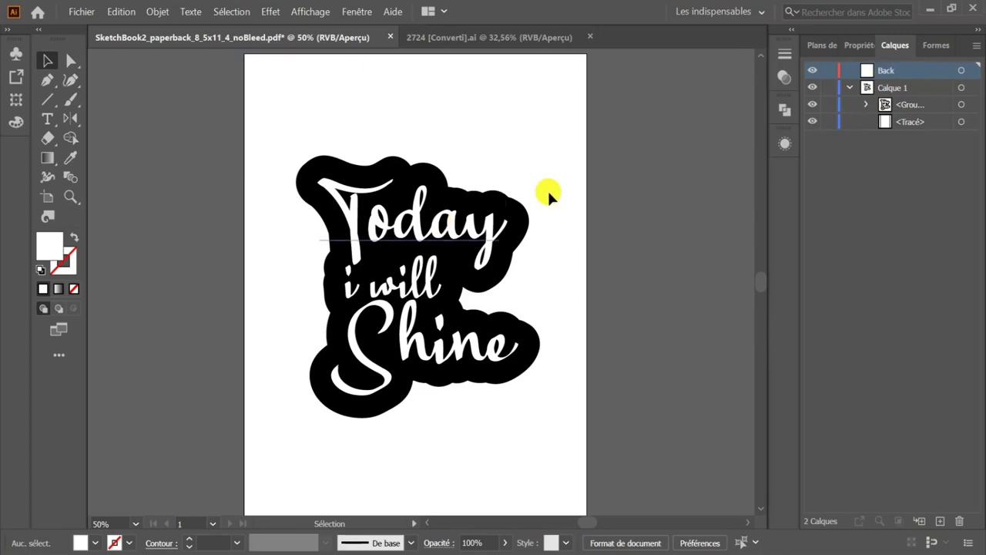
key("ctrl+v")
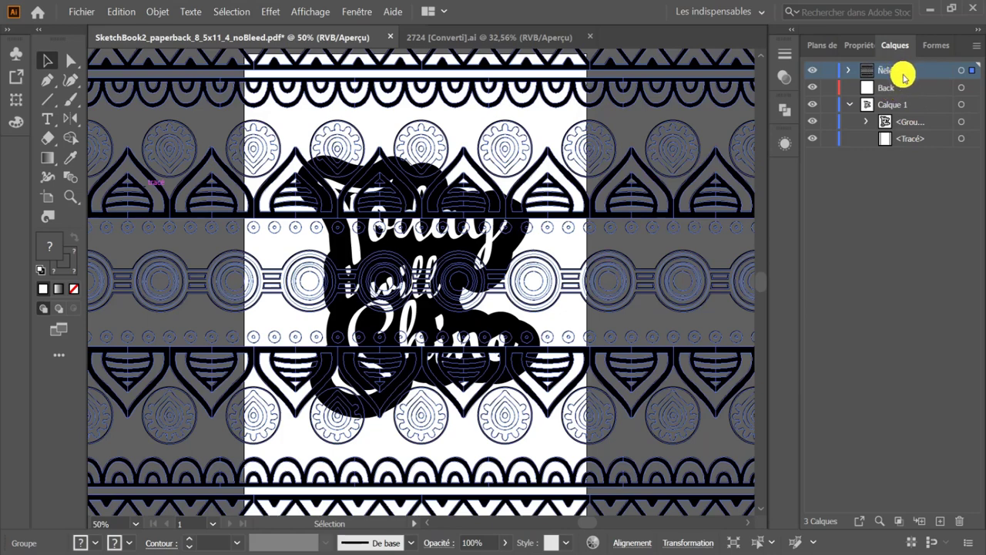
- Move the pasted pattern onto the Back layer and delete the empty pasted layer
left_click(972, 71)
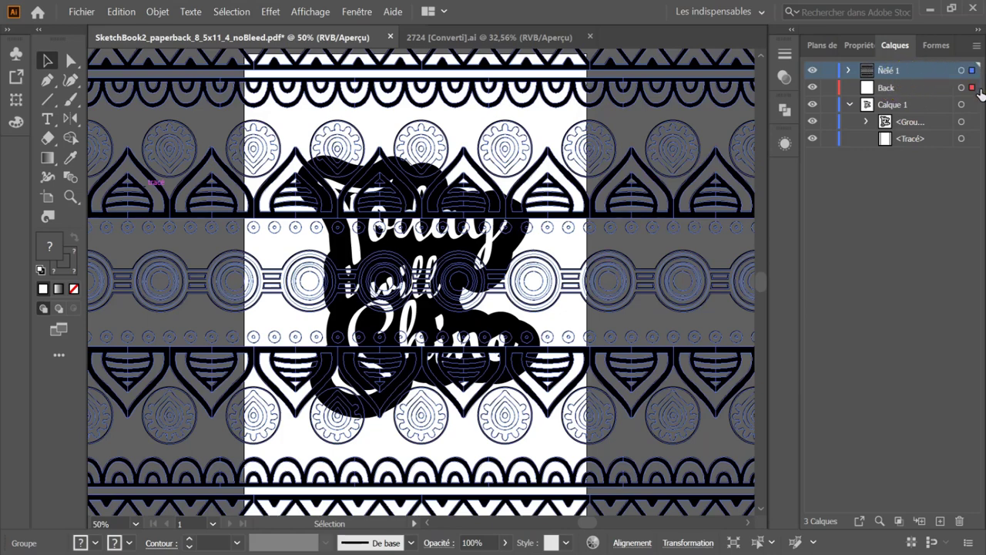
left_click_drag(980, 91, 968, 87)
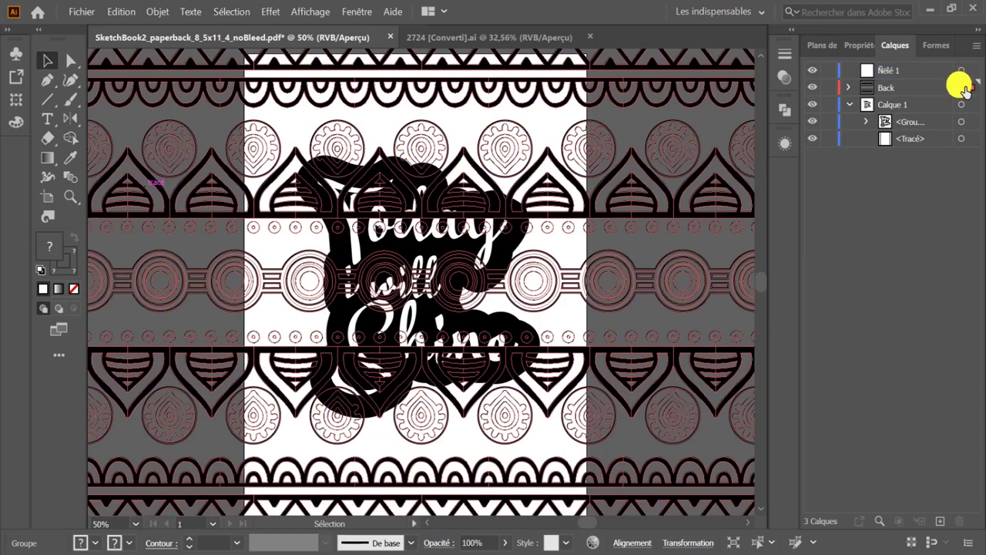
left_click(898, 73)
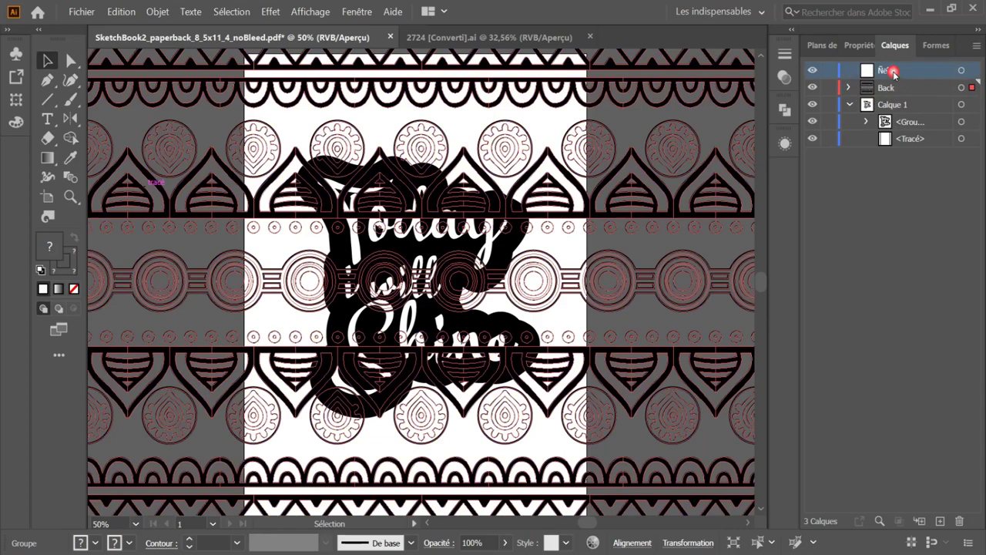
left_click(960, 522)
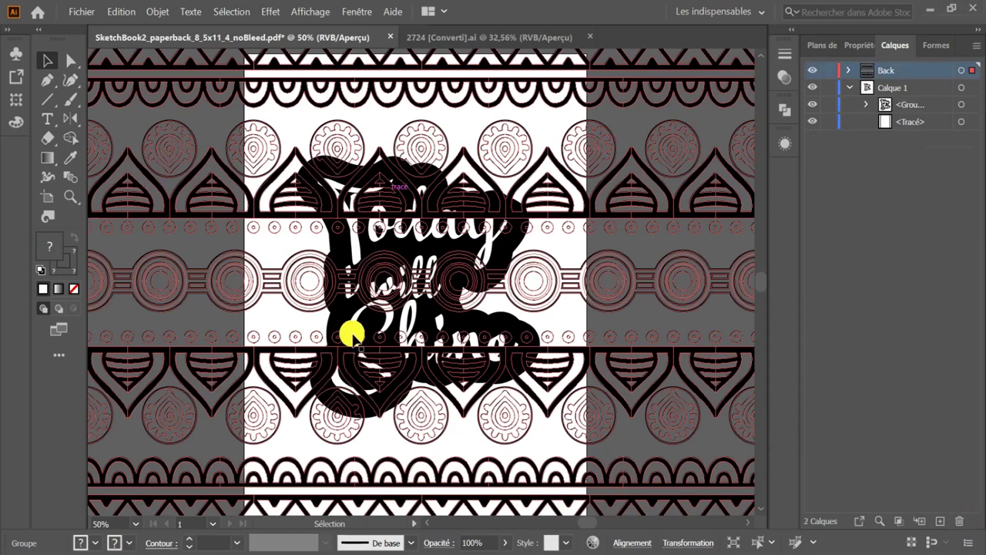
- Scale the pattern down and centre it over the sketchbook page
scroll(395, 346, "down", 1)
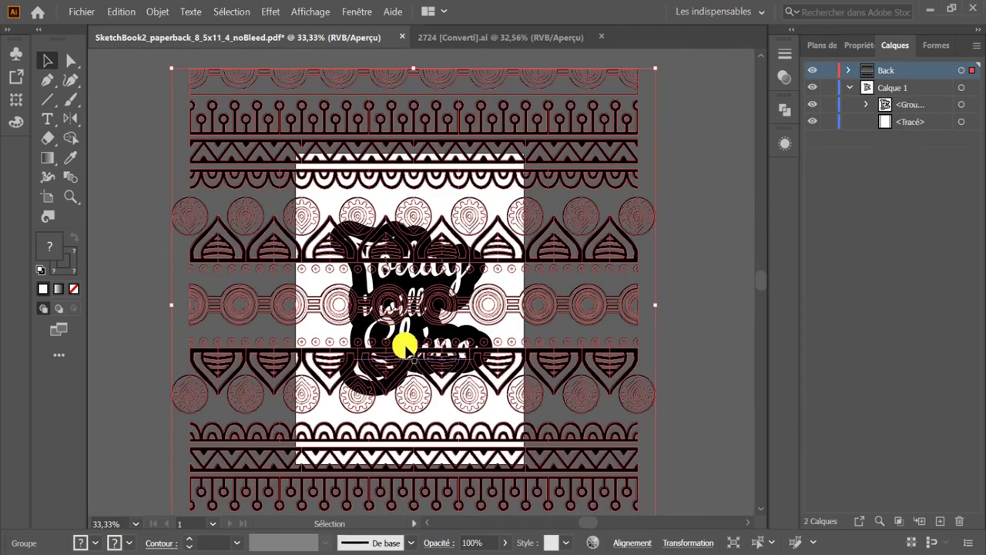
scroll(406, 347, "down", 1)
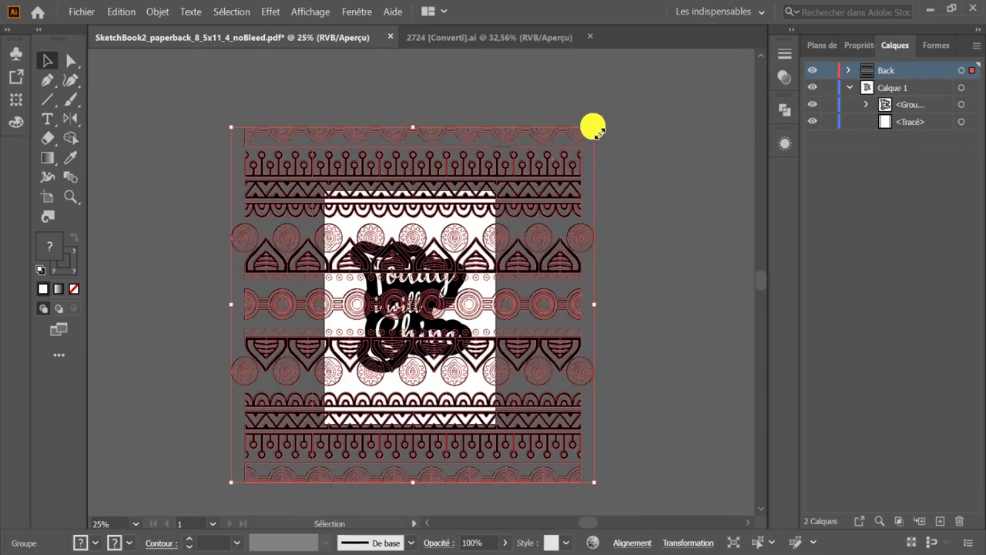
left_click_drag(594, 126, 529, 189)
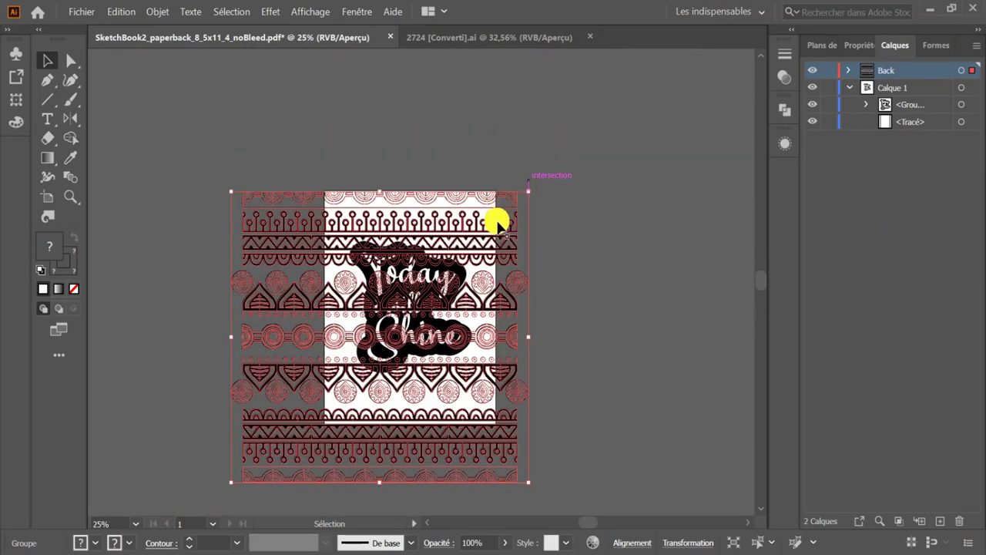
mouse_move(497, 223)
left_mouse_down()
mouse_move(534, 205)
mouse_move(525, 213)
left_mouse_up()
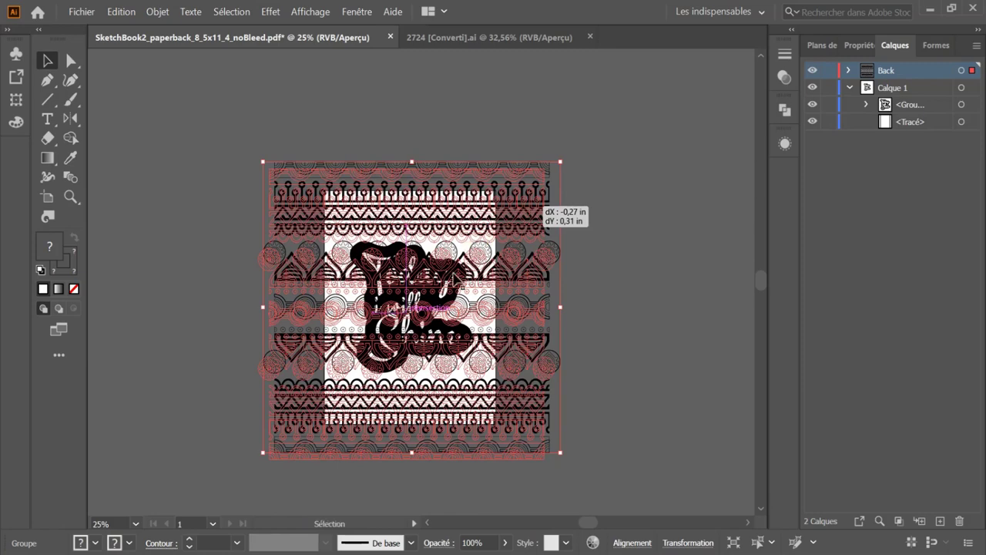
left_click_drag(458, 279, 456, 279)
key("ctrl+plus")
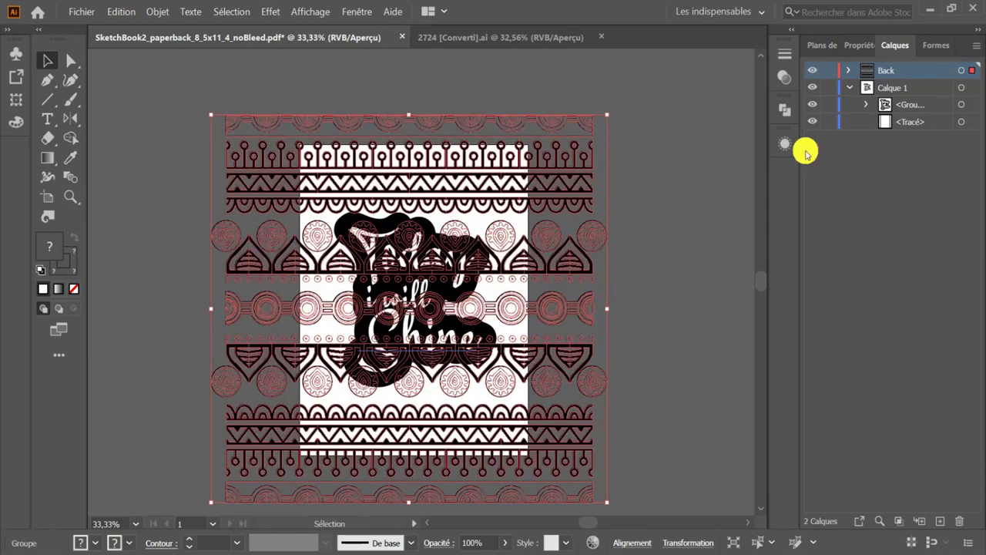
- Place the Back layer below Calque 1 and tilt the pattern diagonally to cover the page
left_click(873, 71)
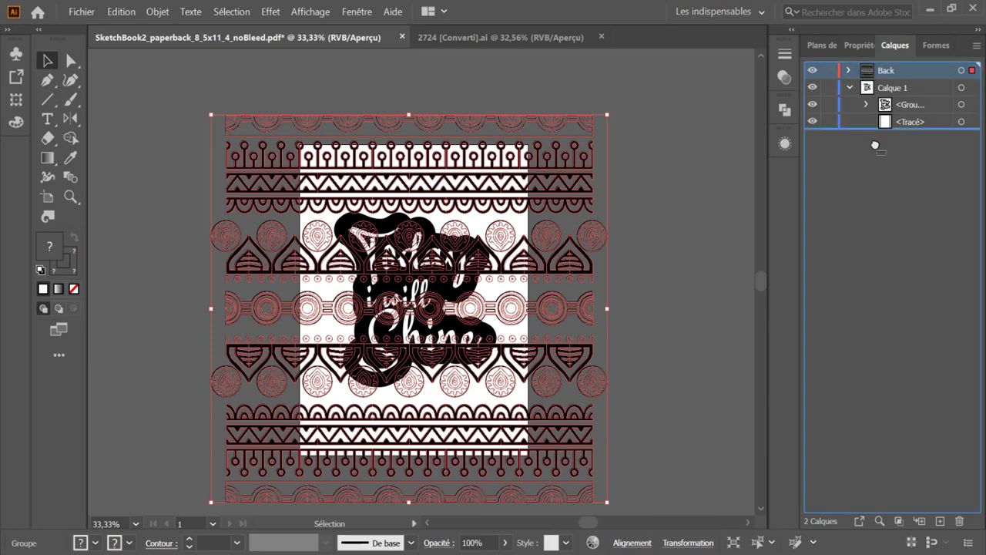
left_click_drag(877, 138, 876, 132)
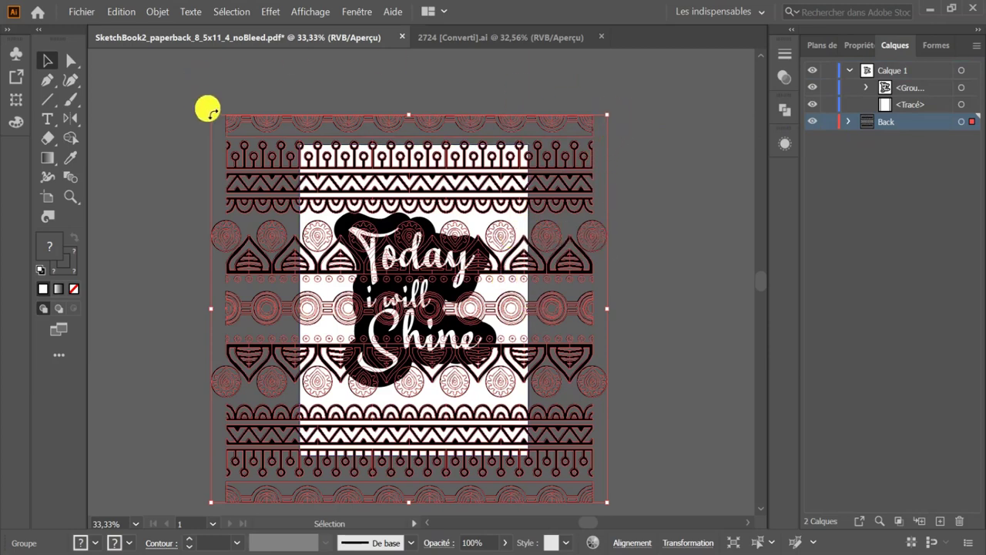
left_click_drag(207, 112, 170, 178)
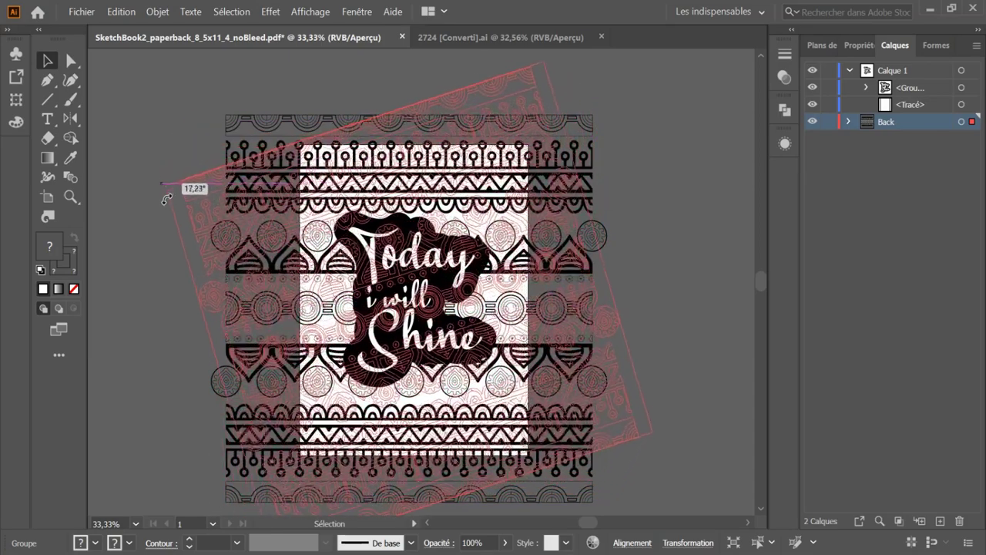
left_click_drag(169, 178, 162, 207)
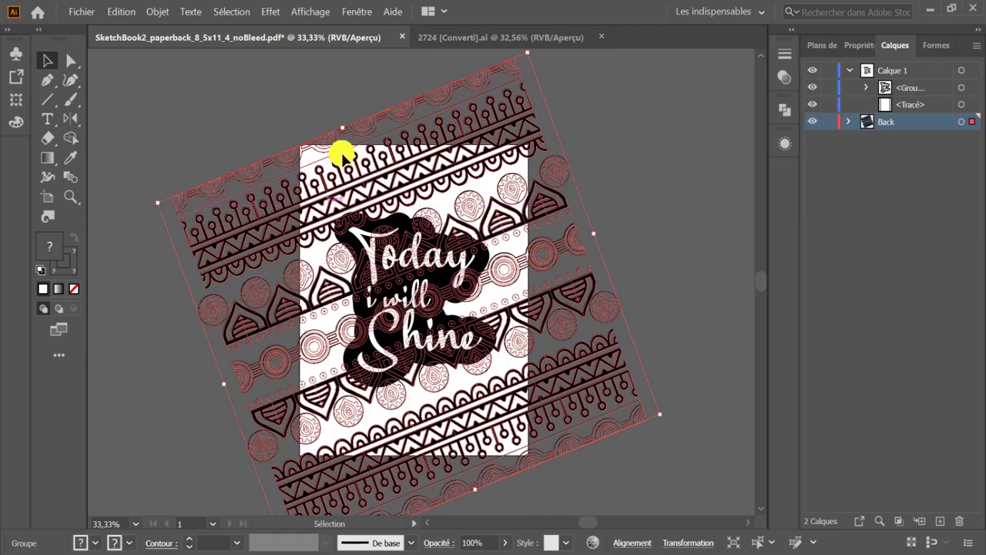
left_click_drag(332, 157, 282, 150)
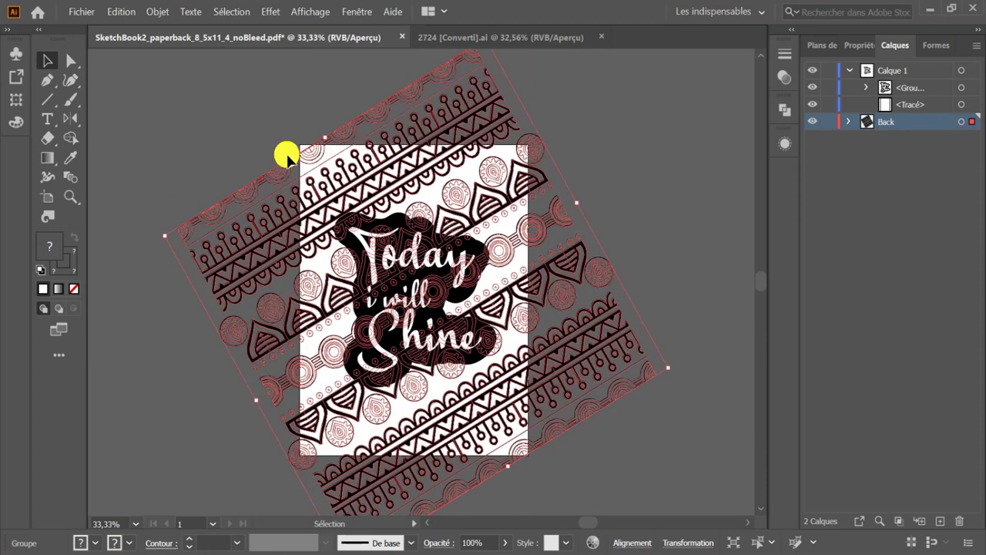
left_click(628, 128)
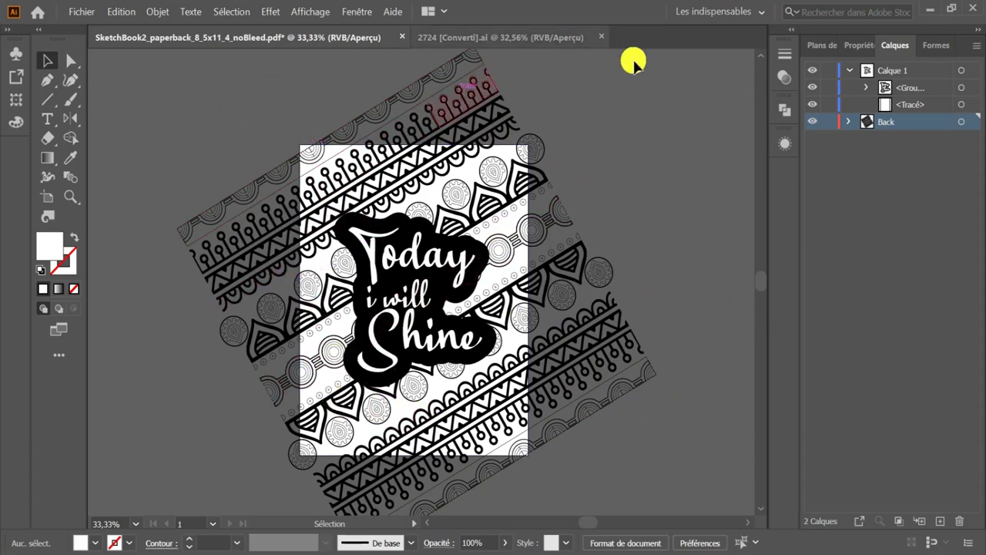
- Turn on Affichage rogné trim view and zoom to a larger level
left_click(319, 13)
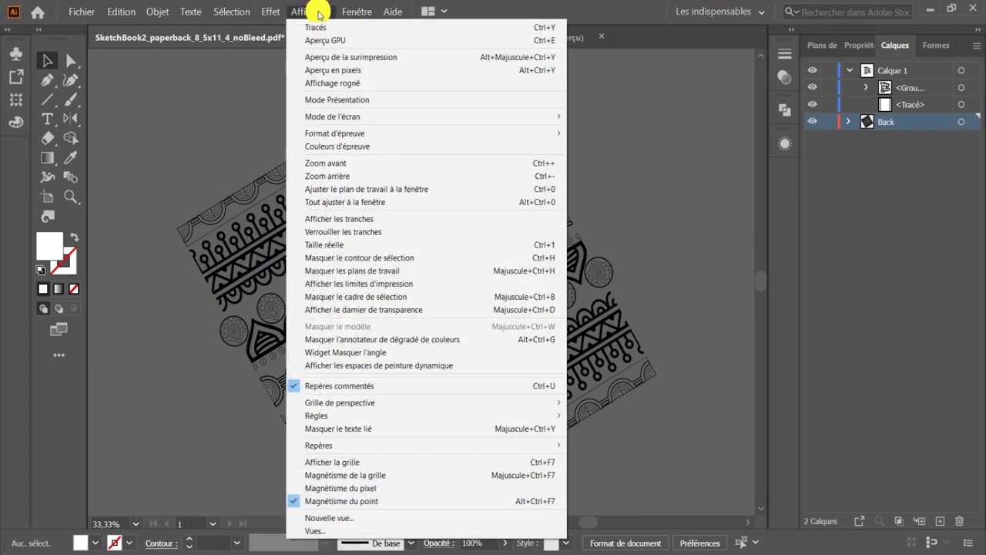
left_click(358, 83)
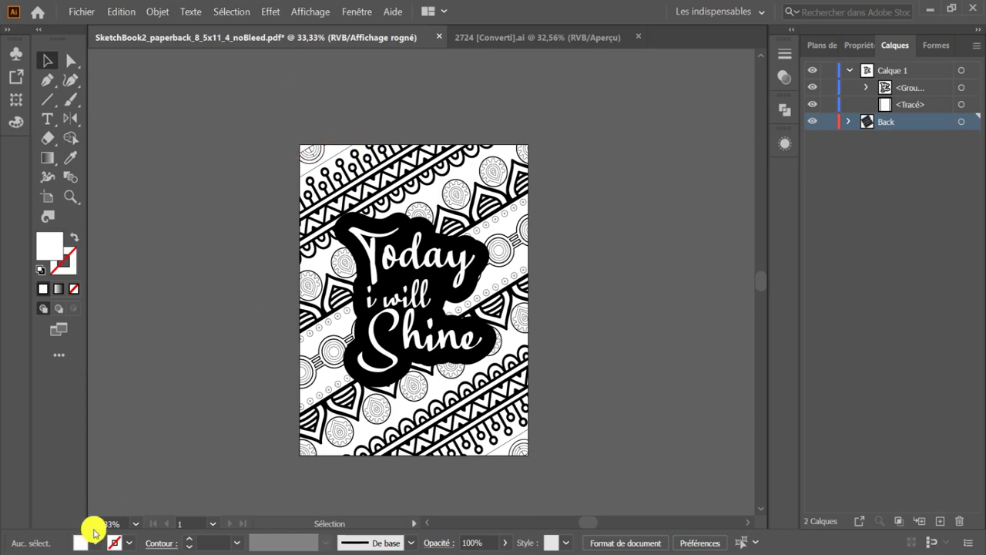
left_click(129, 526)
left_click(132, 515)
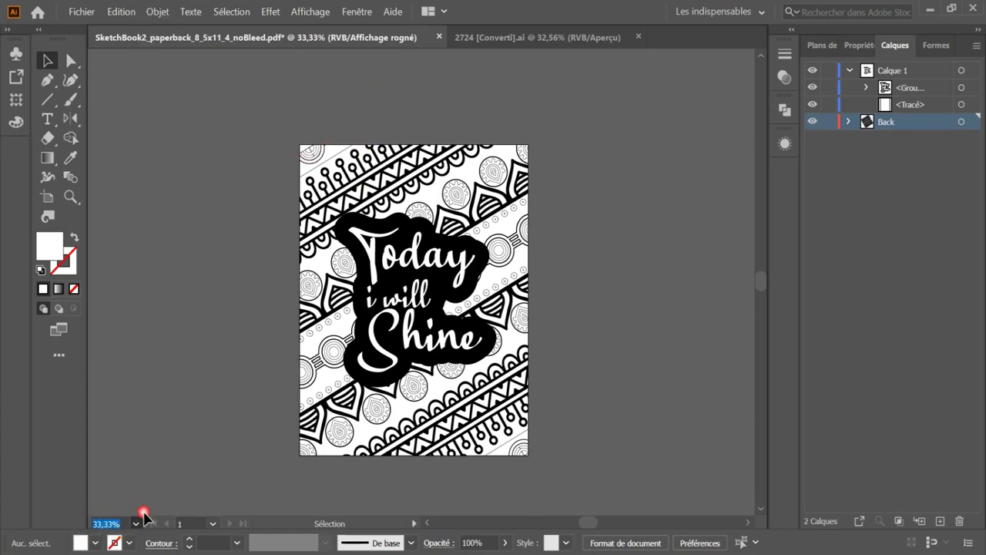